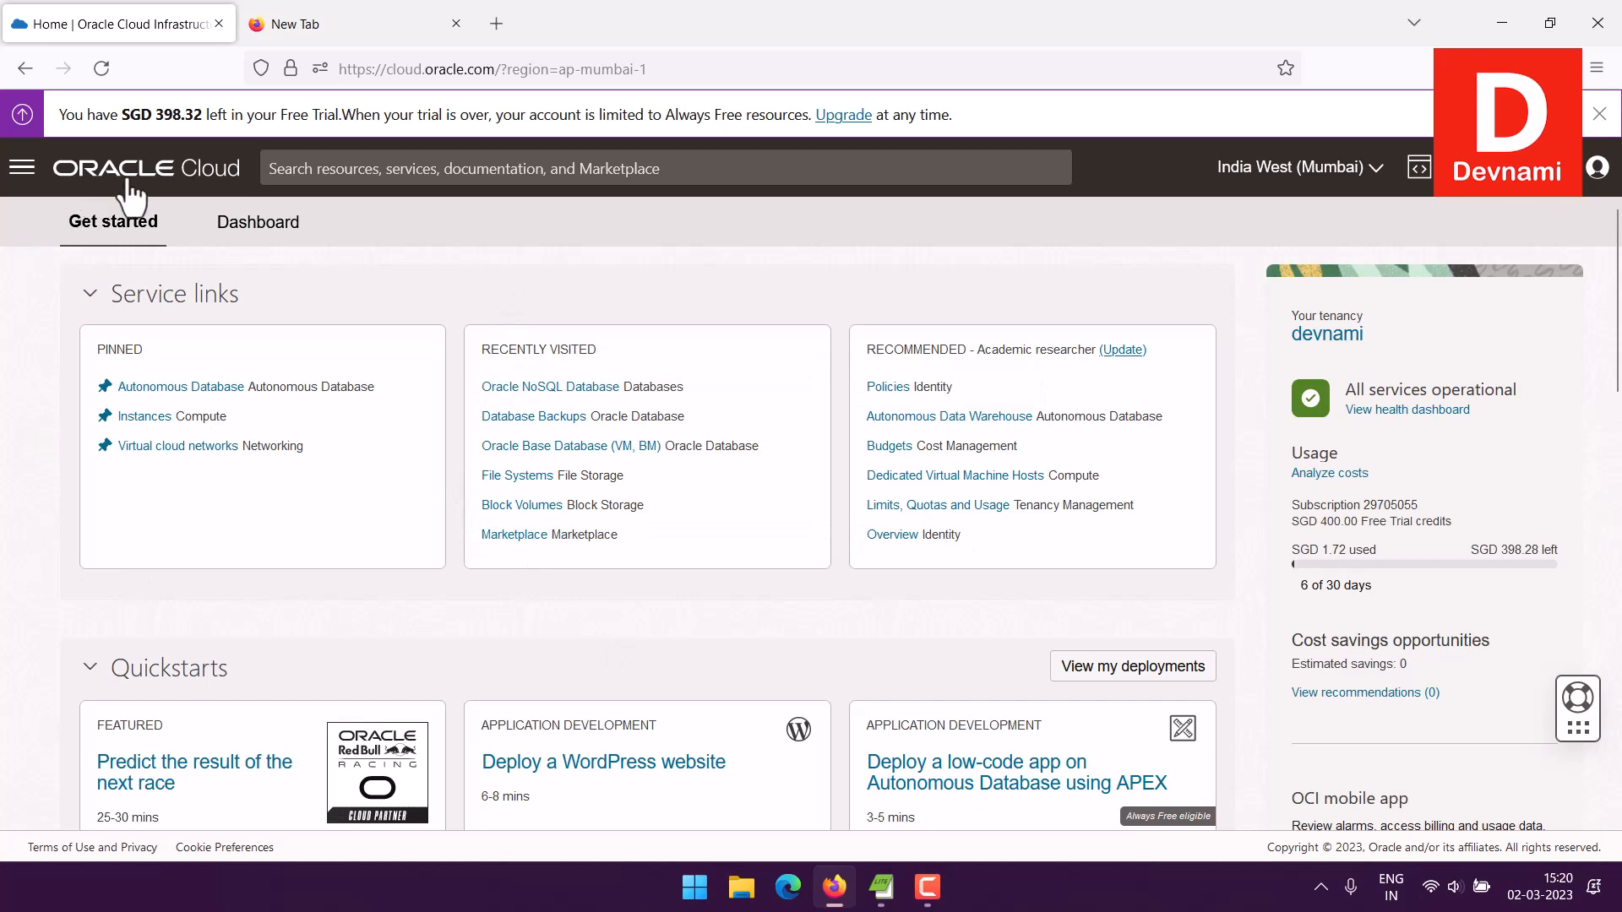
Step: Open the buckets list of Object Storage & Archive Storage
left_click(22, 169)
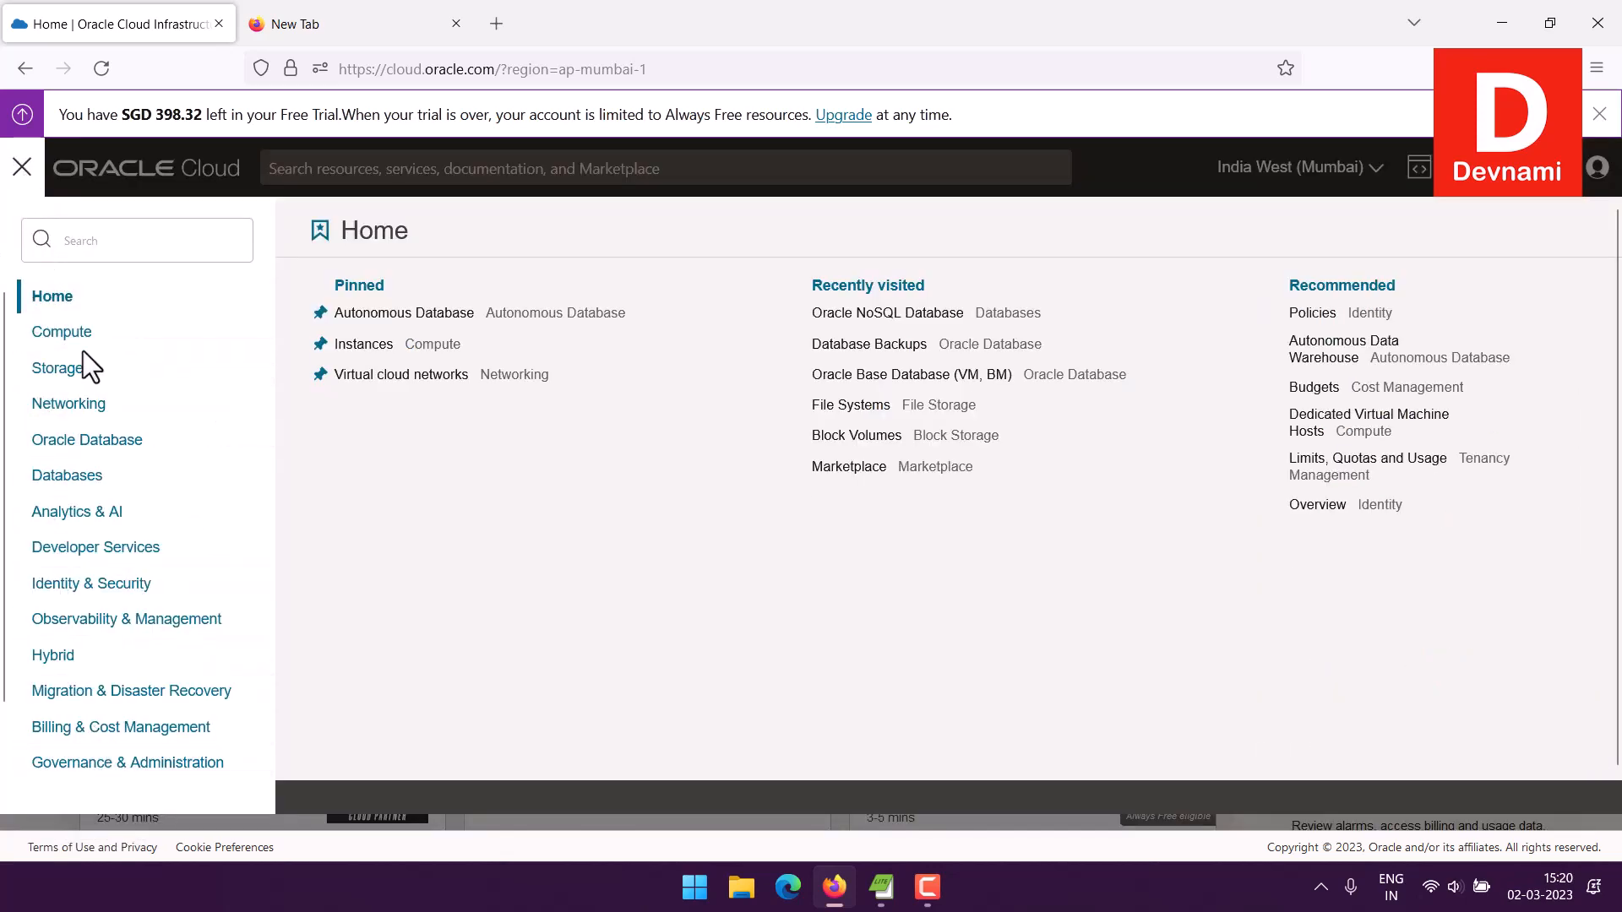
left_click(65, 372)
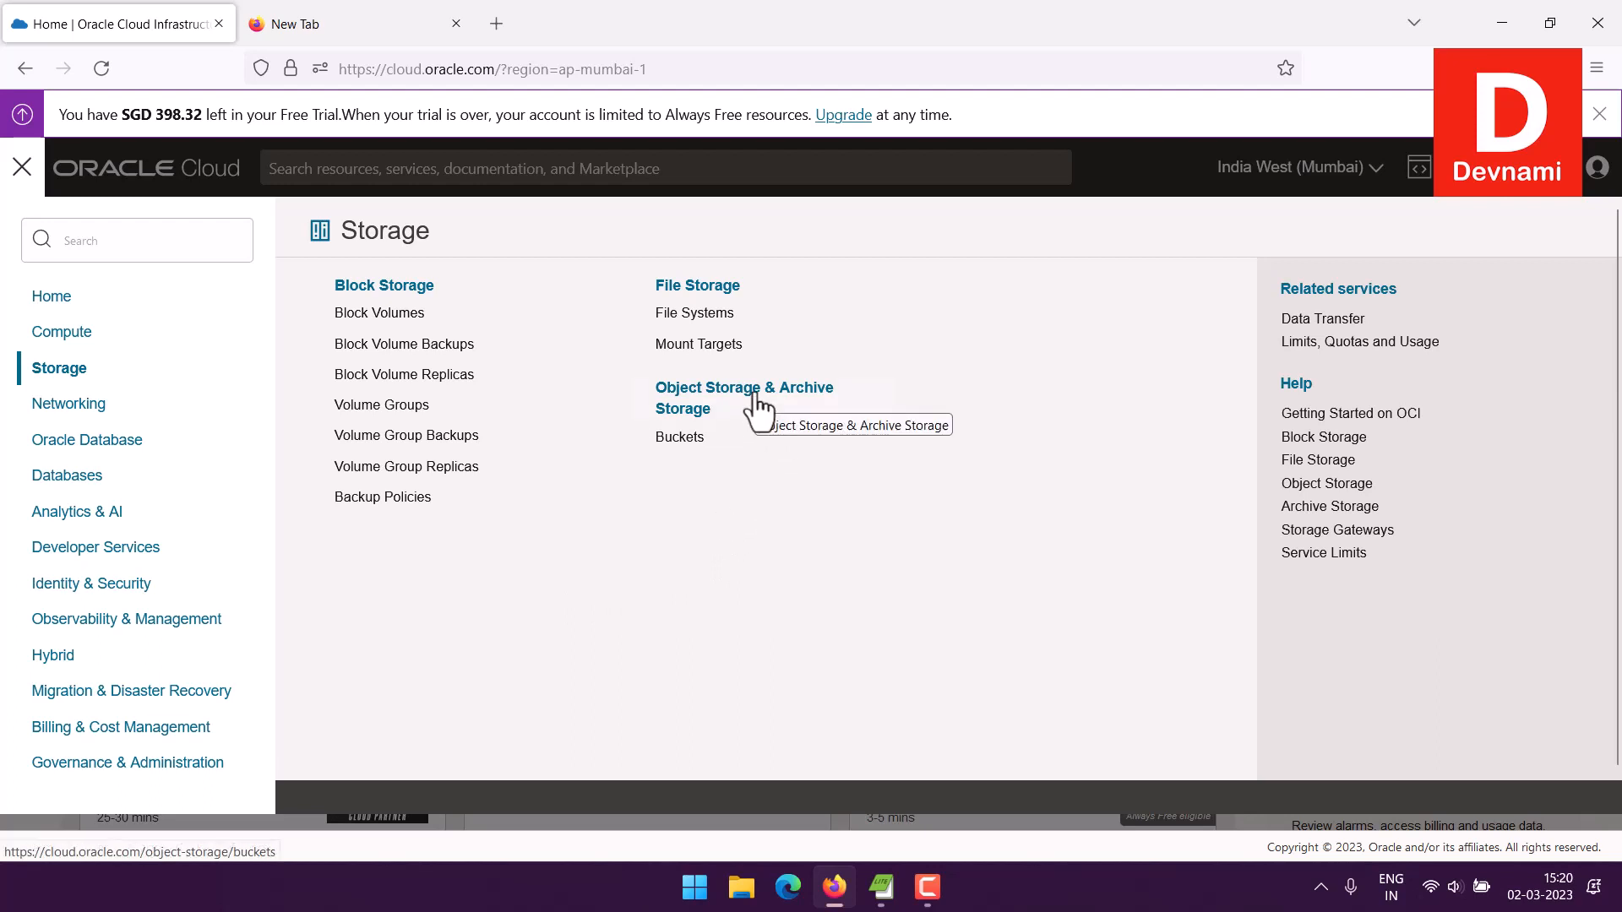
left_click(703, 409)
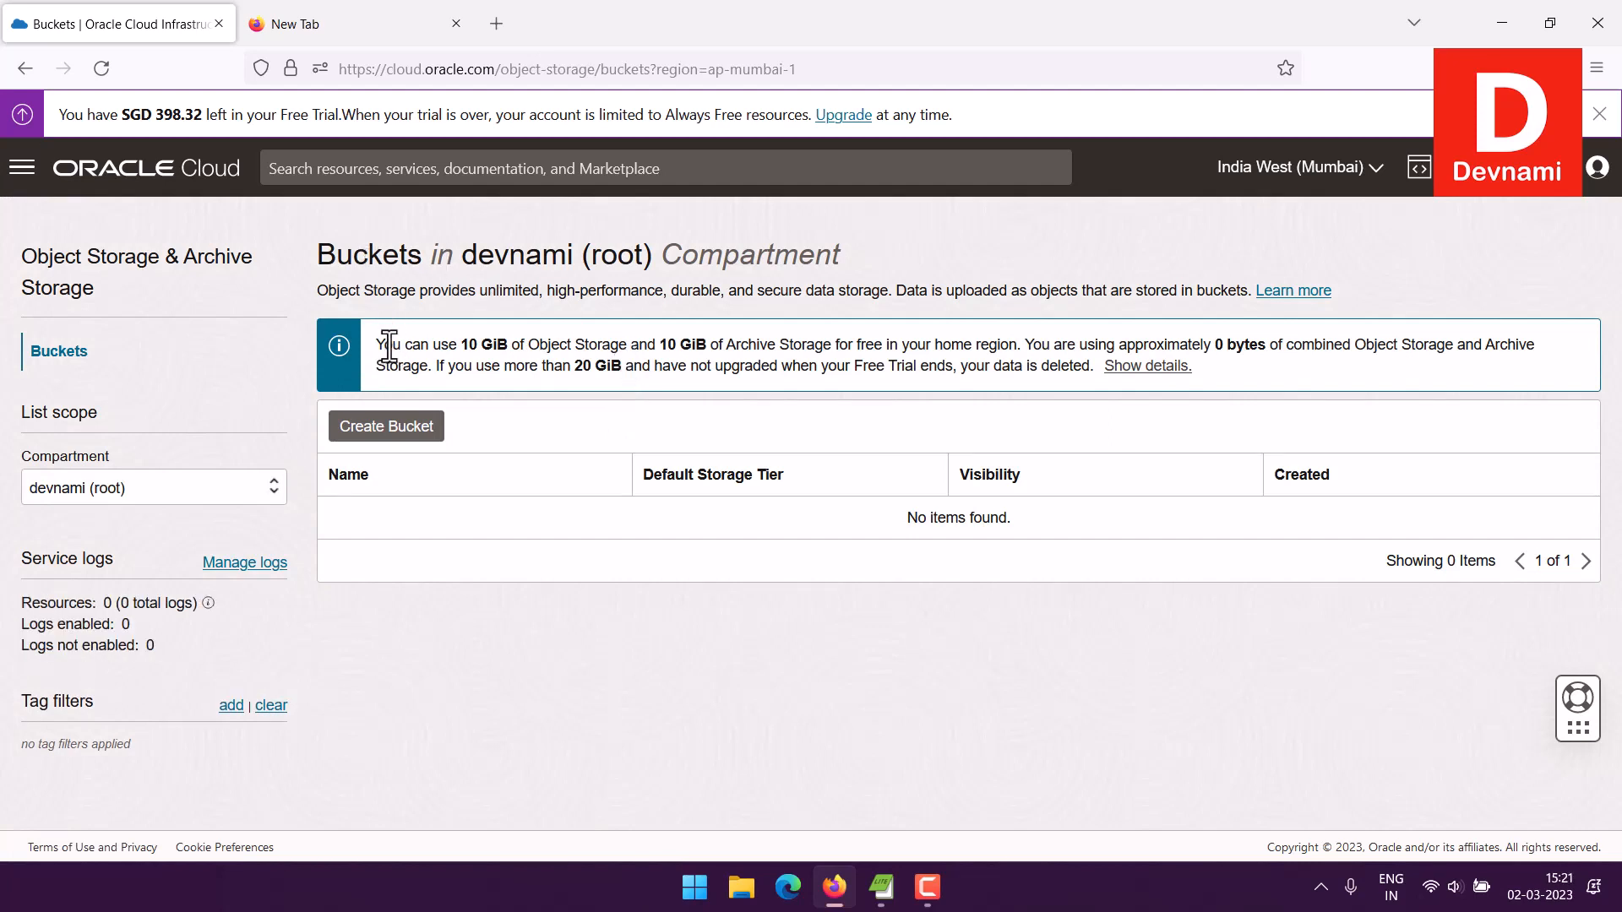
Step: Read the notice about the free Object Storage and Archive Storage allowance and the data deletion limit
left_click_drag(385, 346, 565, 350)
left_click(561, 348)
left_click_drag(378, 348, 1223, 364)
left_click(529, 353)
left_click(673, 346)
left_click(829, 378)
left_click(921, 380)
left_click(1257, 364)
left_click_drag(504, 365, 689, 365)
left_click(689, 365)
Step: Start a new bucket and name it BUCKETDEV
left_click(389, 432)
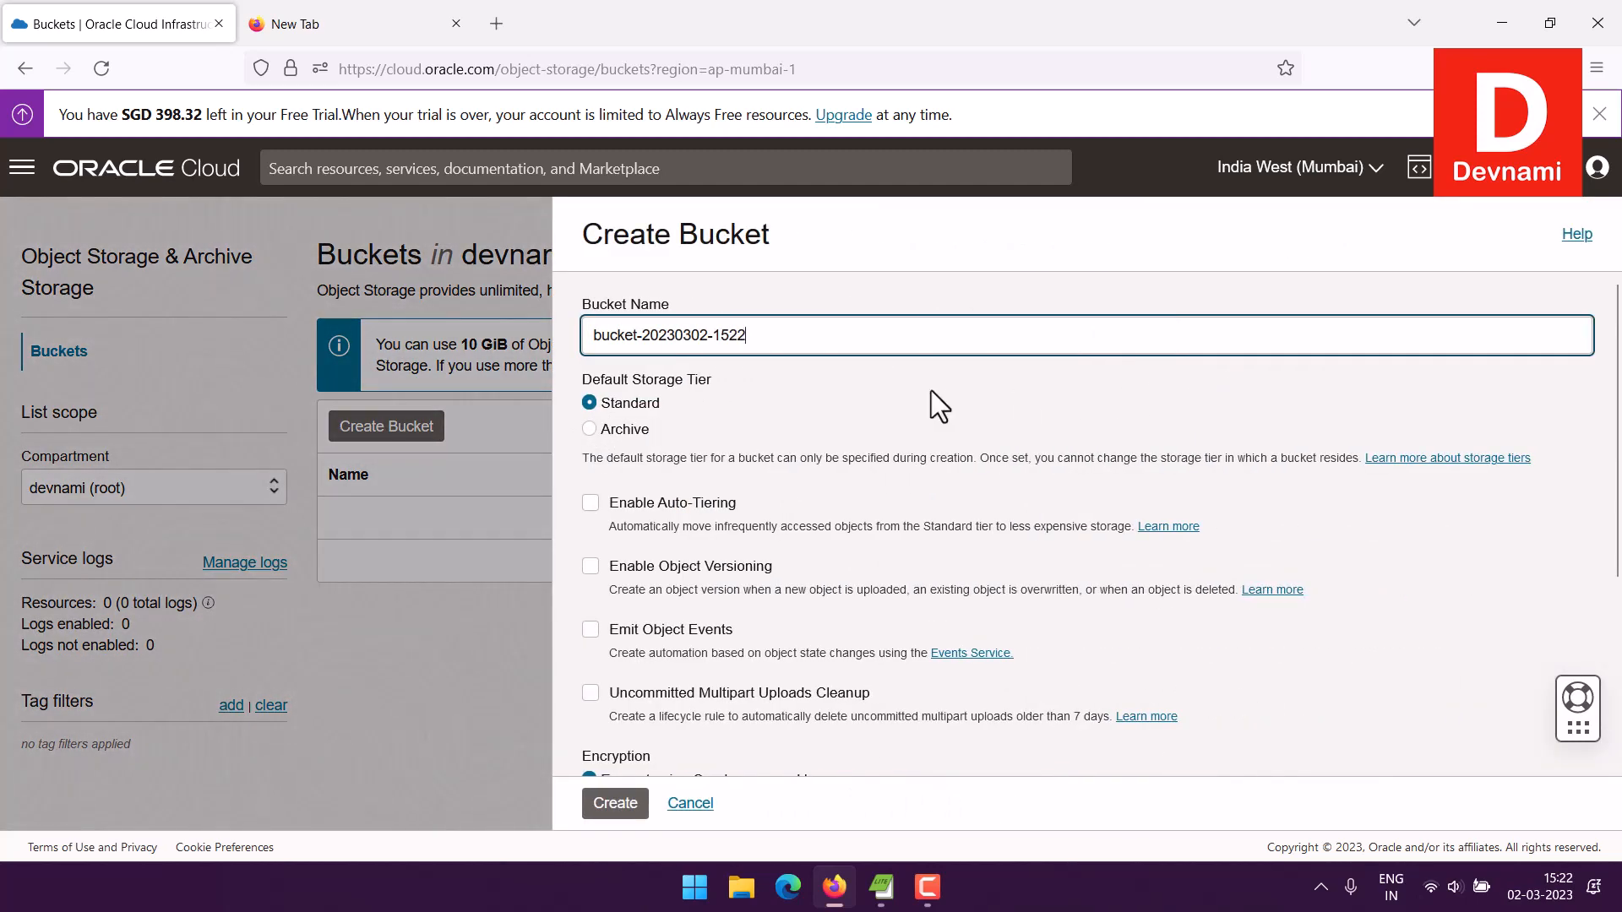
left_click_drag(752, 344, 579, 331)
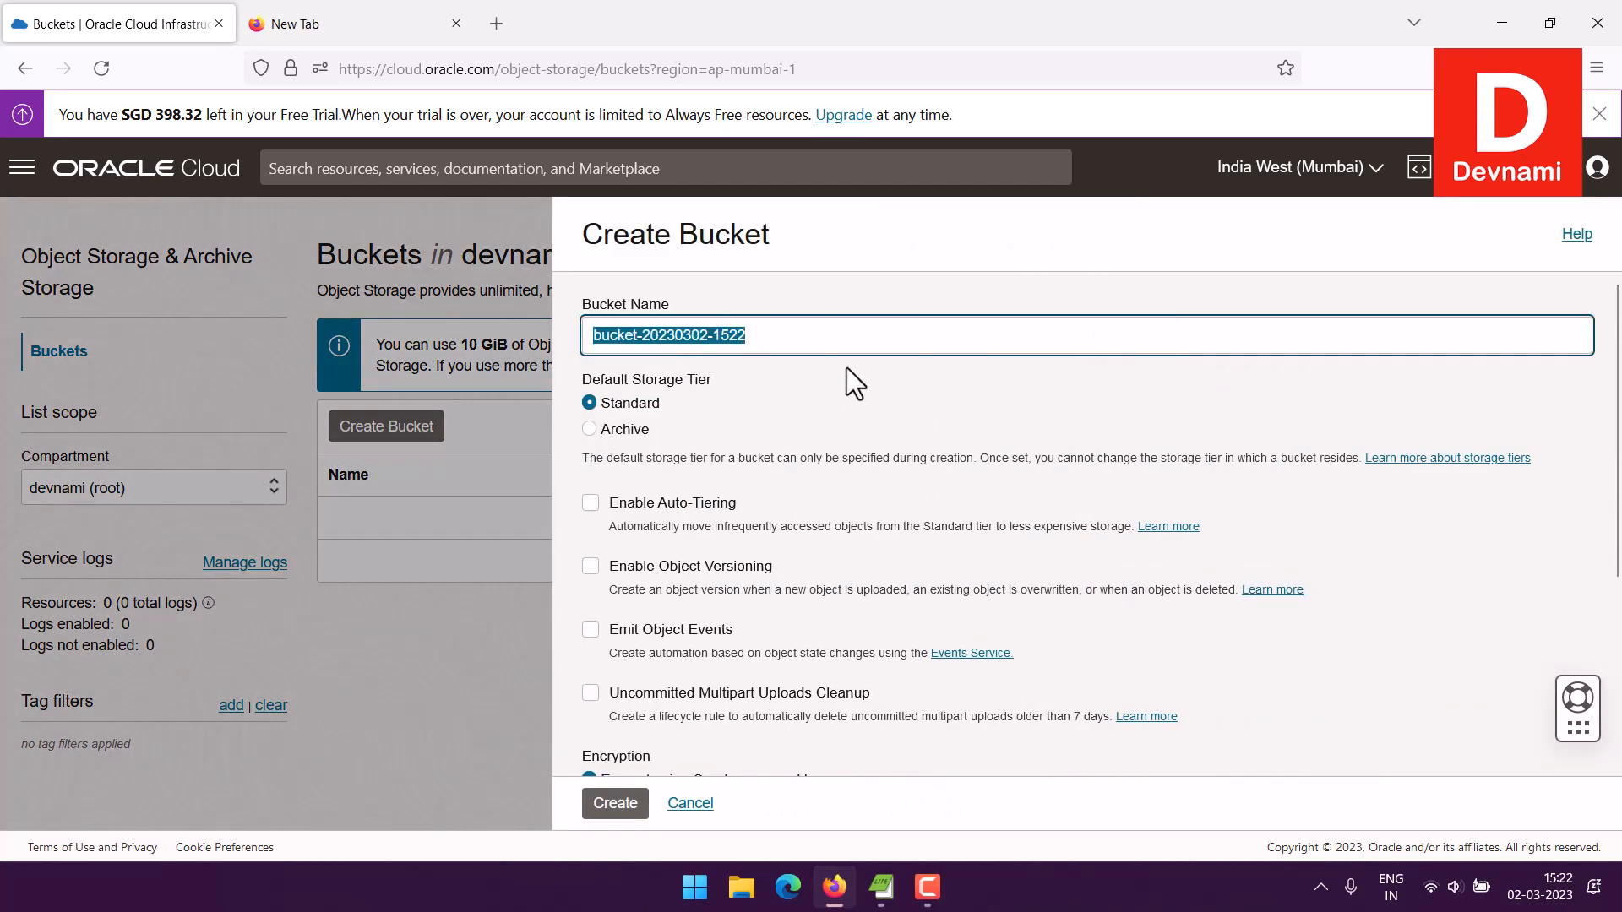
type("Buc")
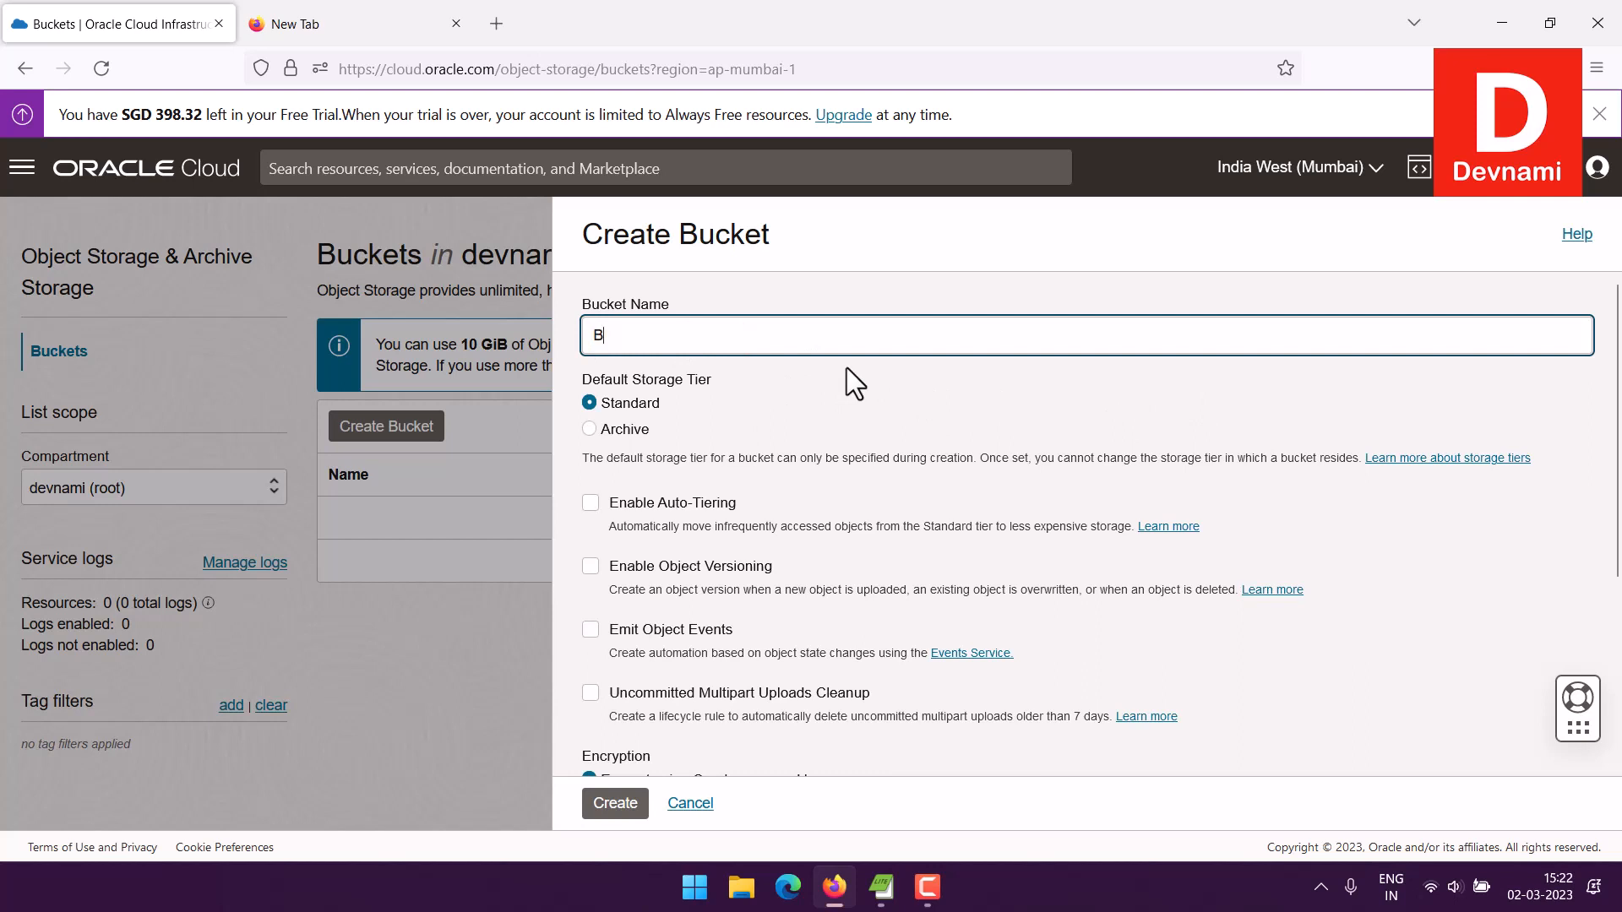
key("BackSpace")
key("BackSpace")
type("UCKETDEV")
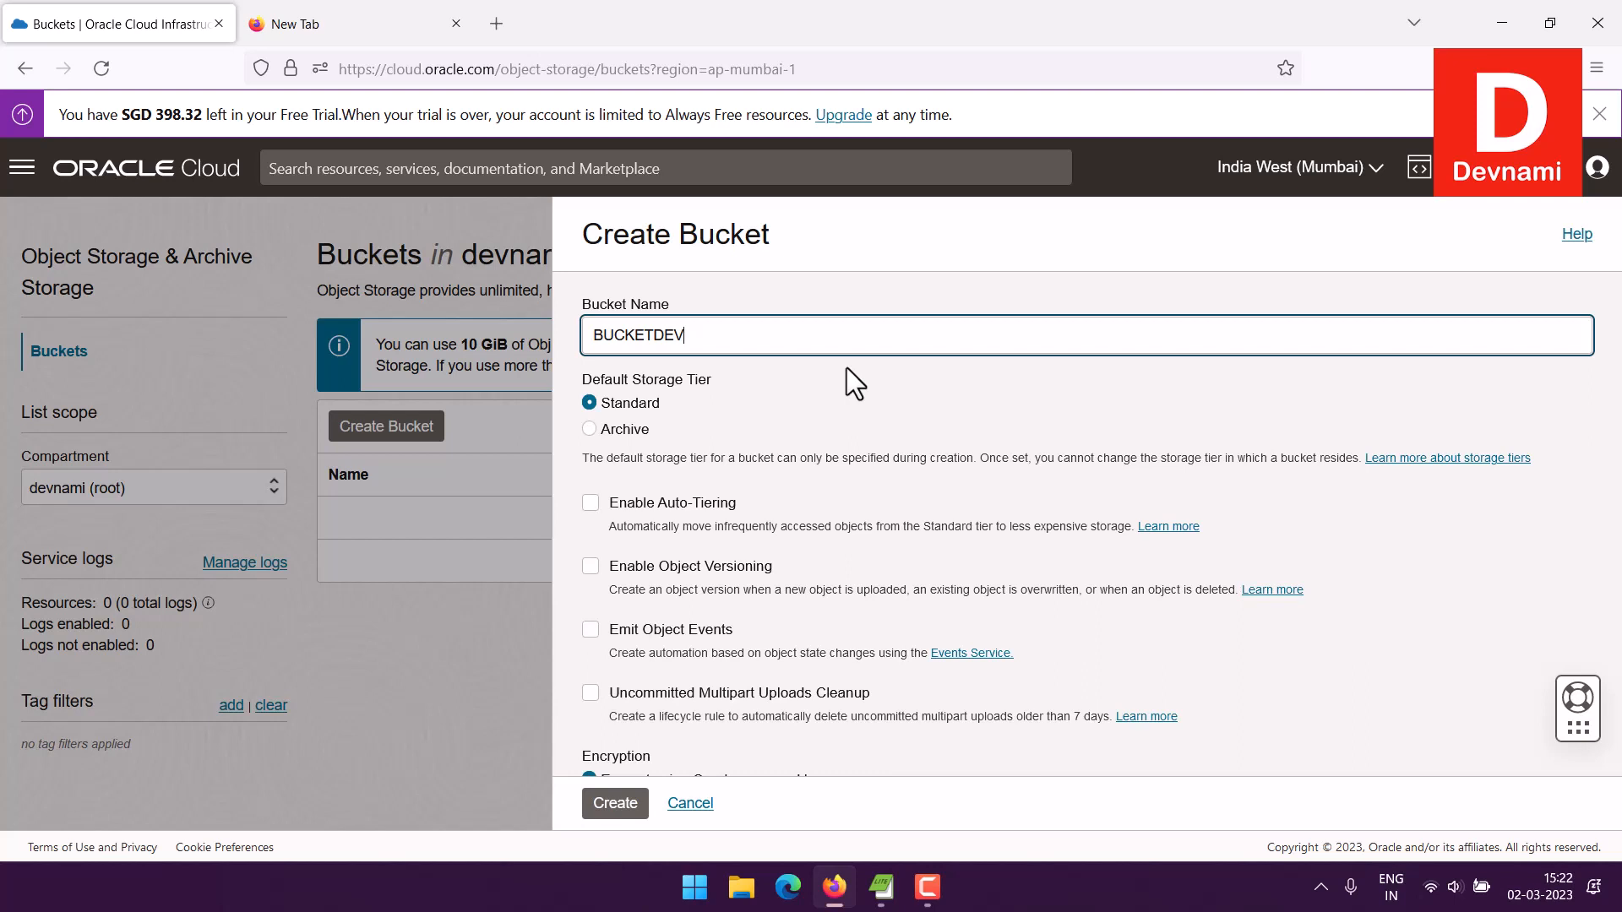
Step: Review the remaining bucket options and create it with the Standard storage tier and Oracle managed encryption keys
scroll(847, 367, "down", 2)
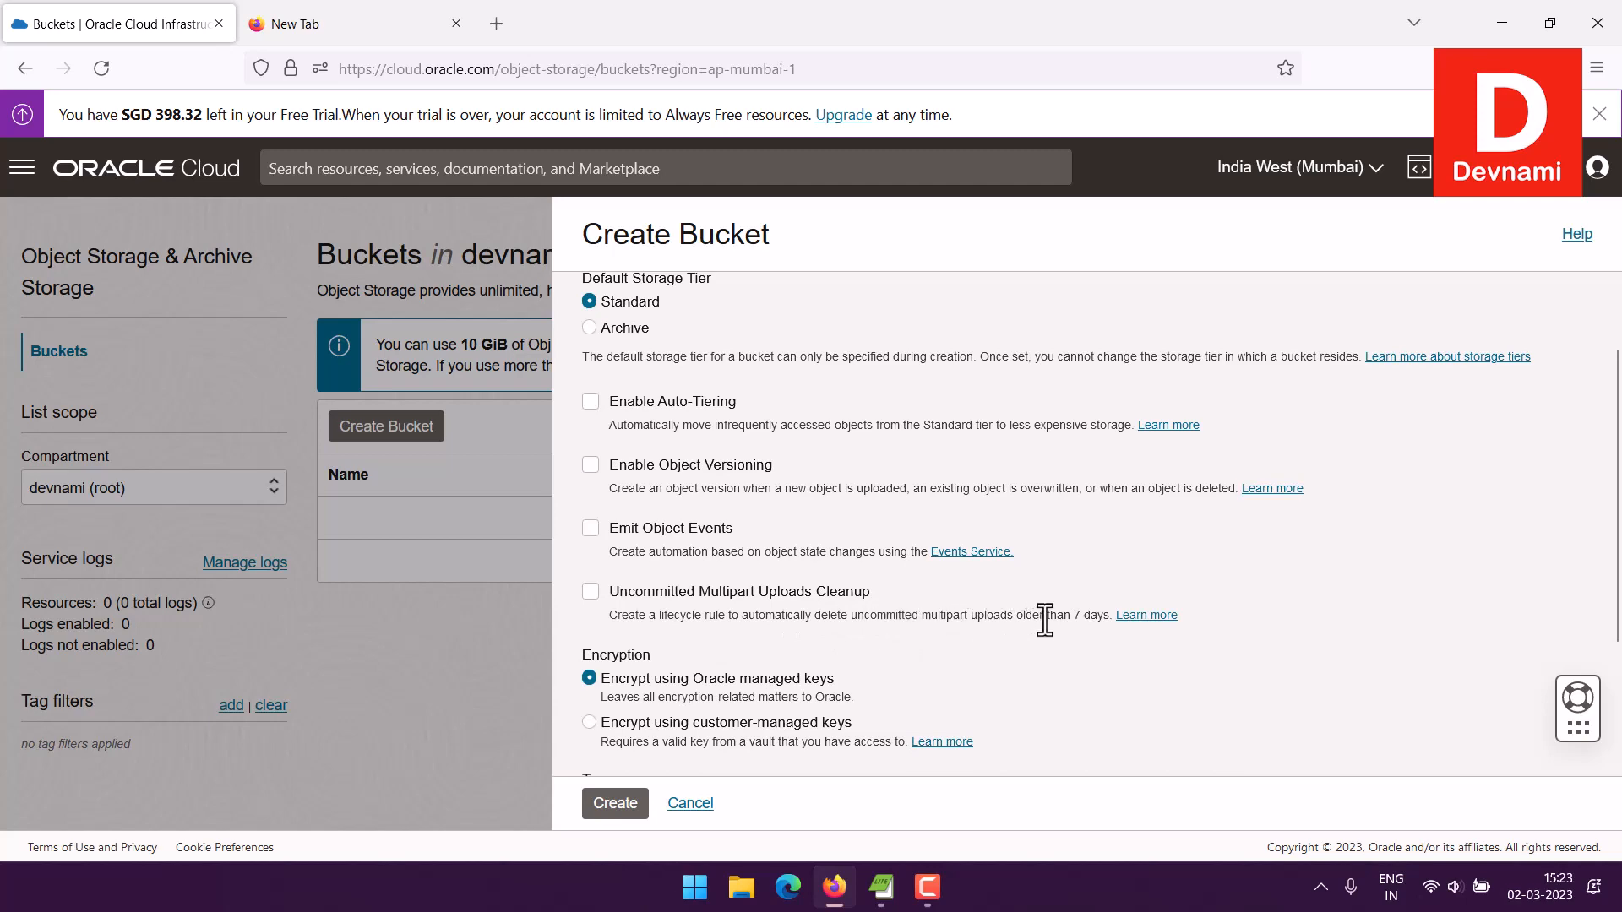
scroll(985, 490, "down", 2)
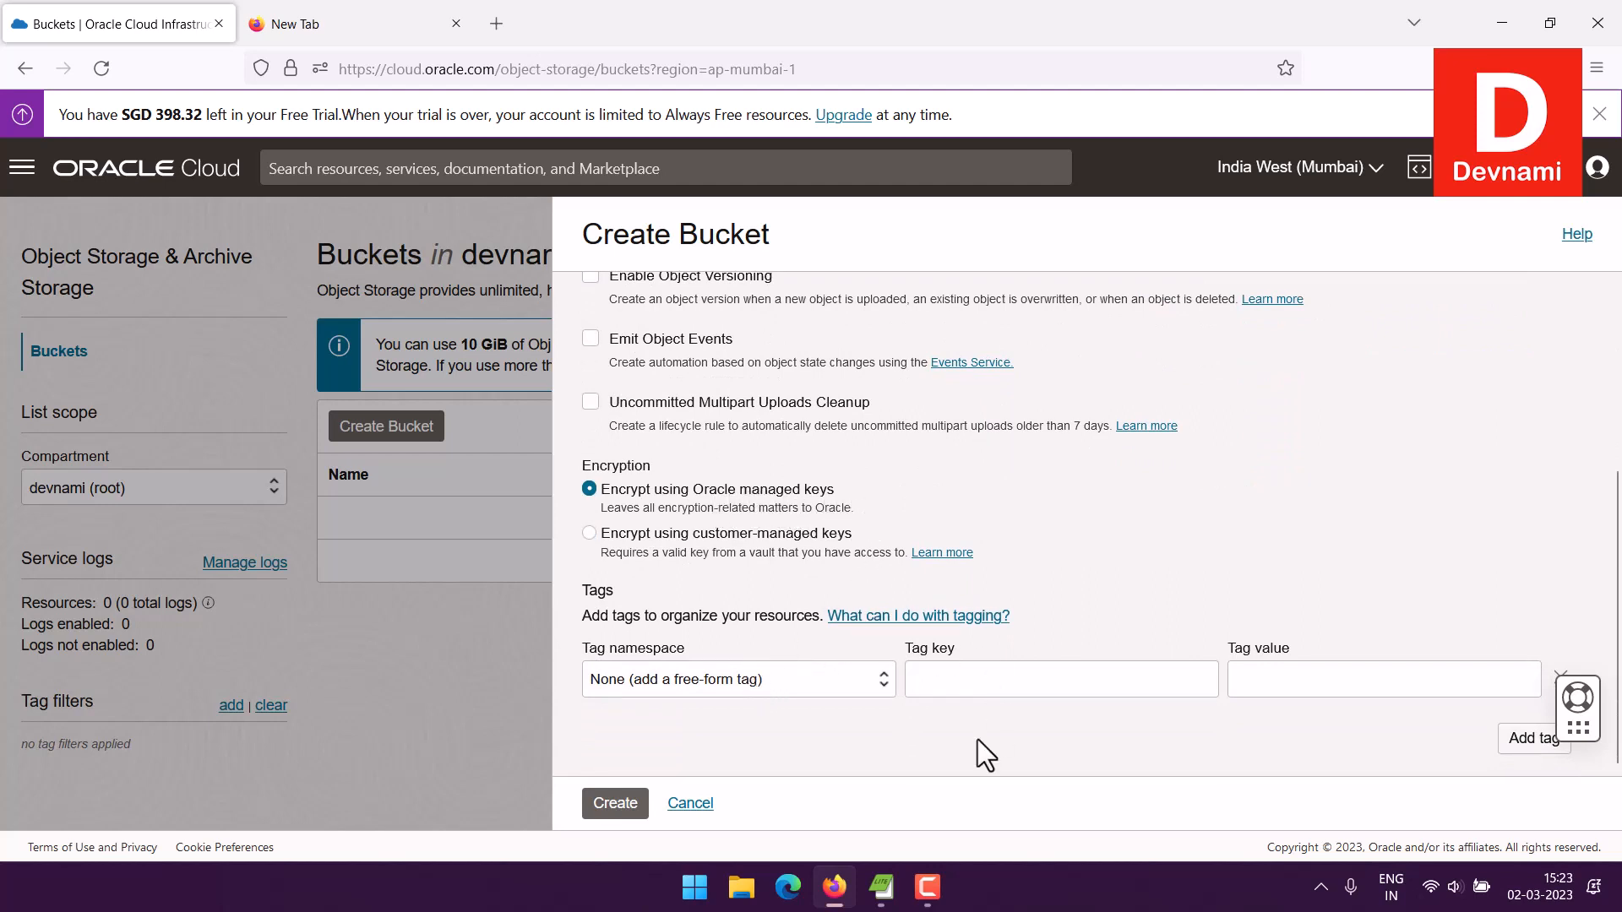
left_click(1107, 672)
scroll(1210, 656, "up", 3)
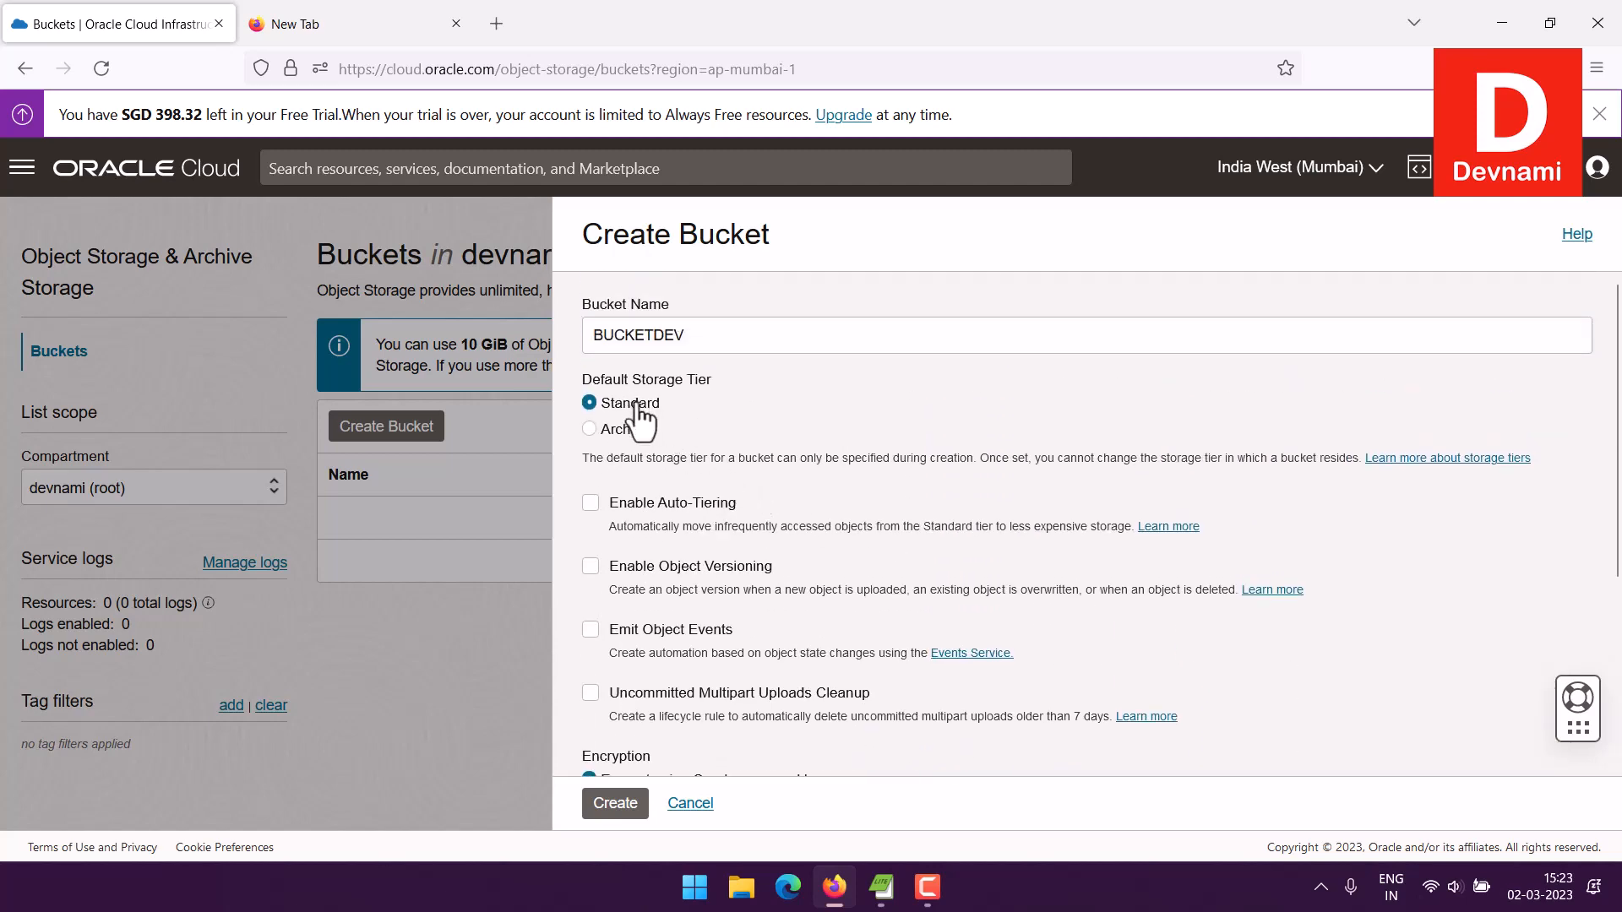
scroll(886, 410, "down", 3)
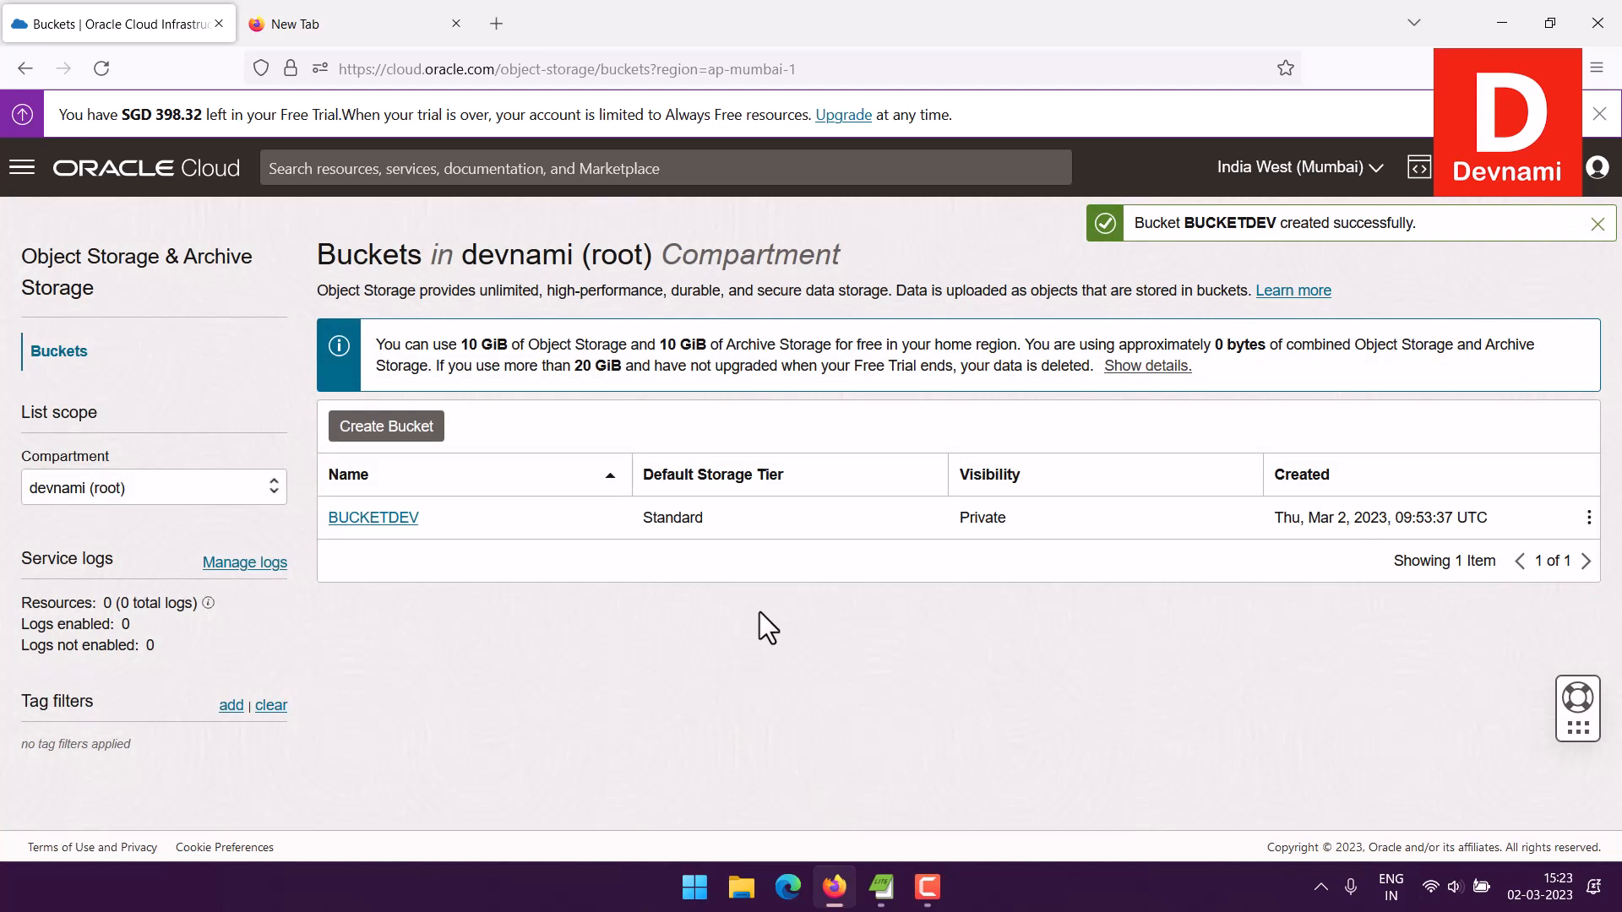
Step: Check the new bucket's storage tier, visibility and creation time in the bucket list
left_click_drag(644, 518, 1132, 511)
left_click(1047, 522)
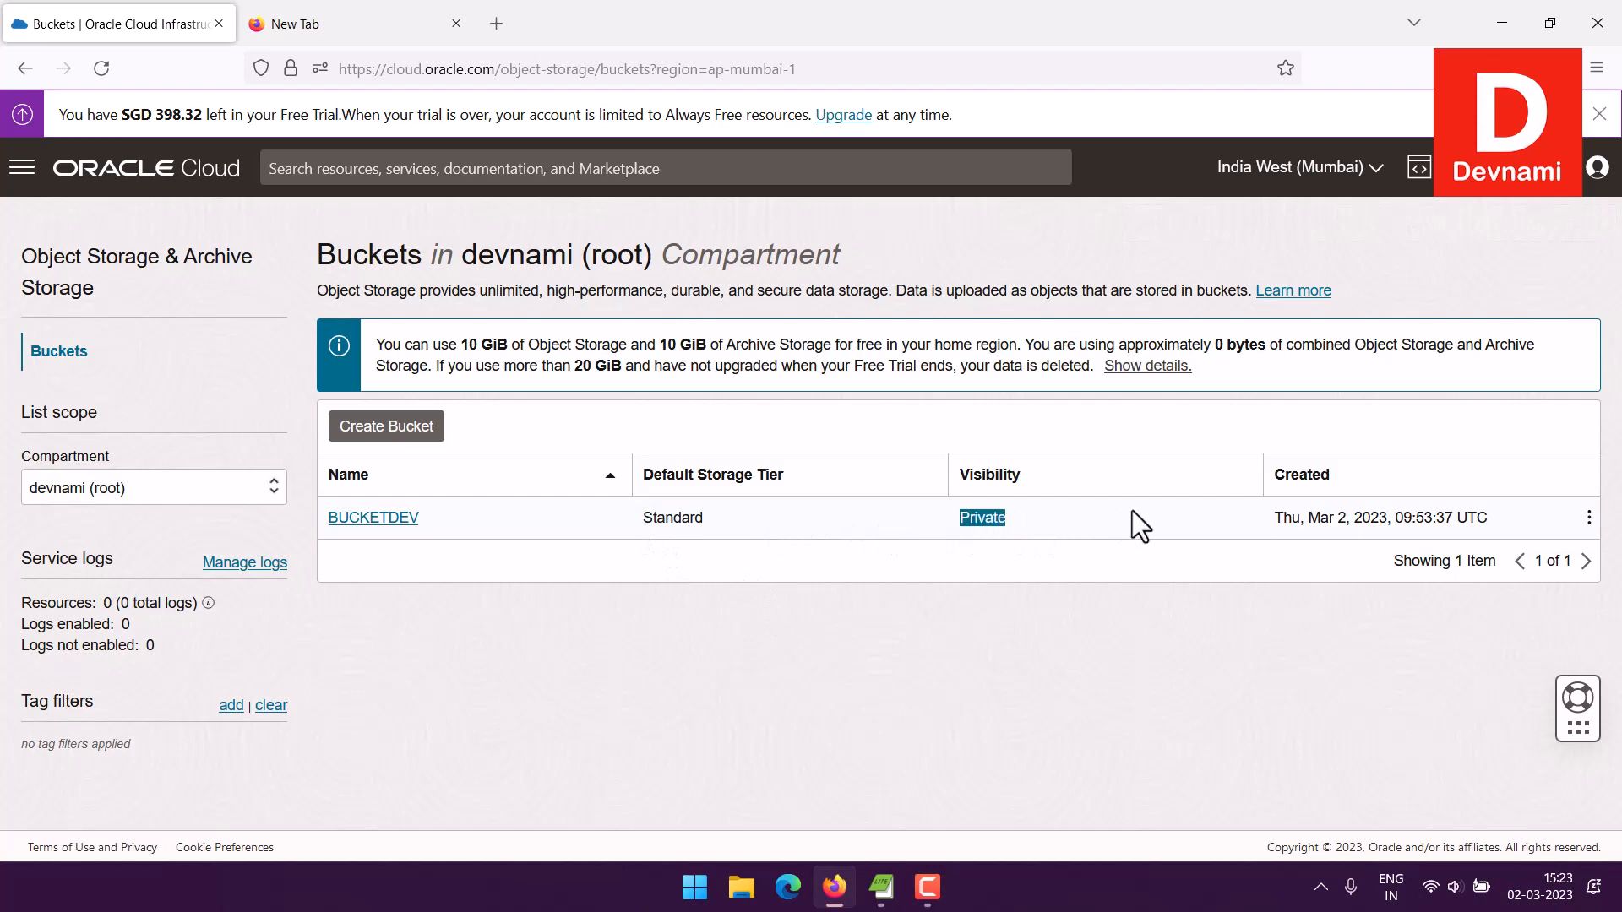
left_click(1191, 512)
left_click_drag(960, 518, 1488, 514)
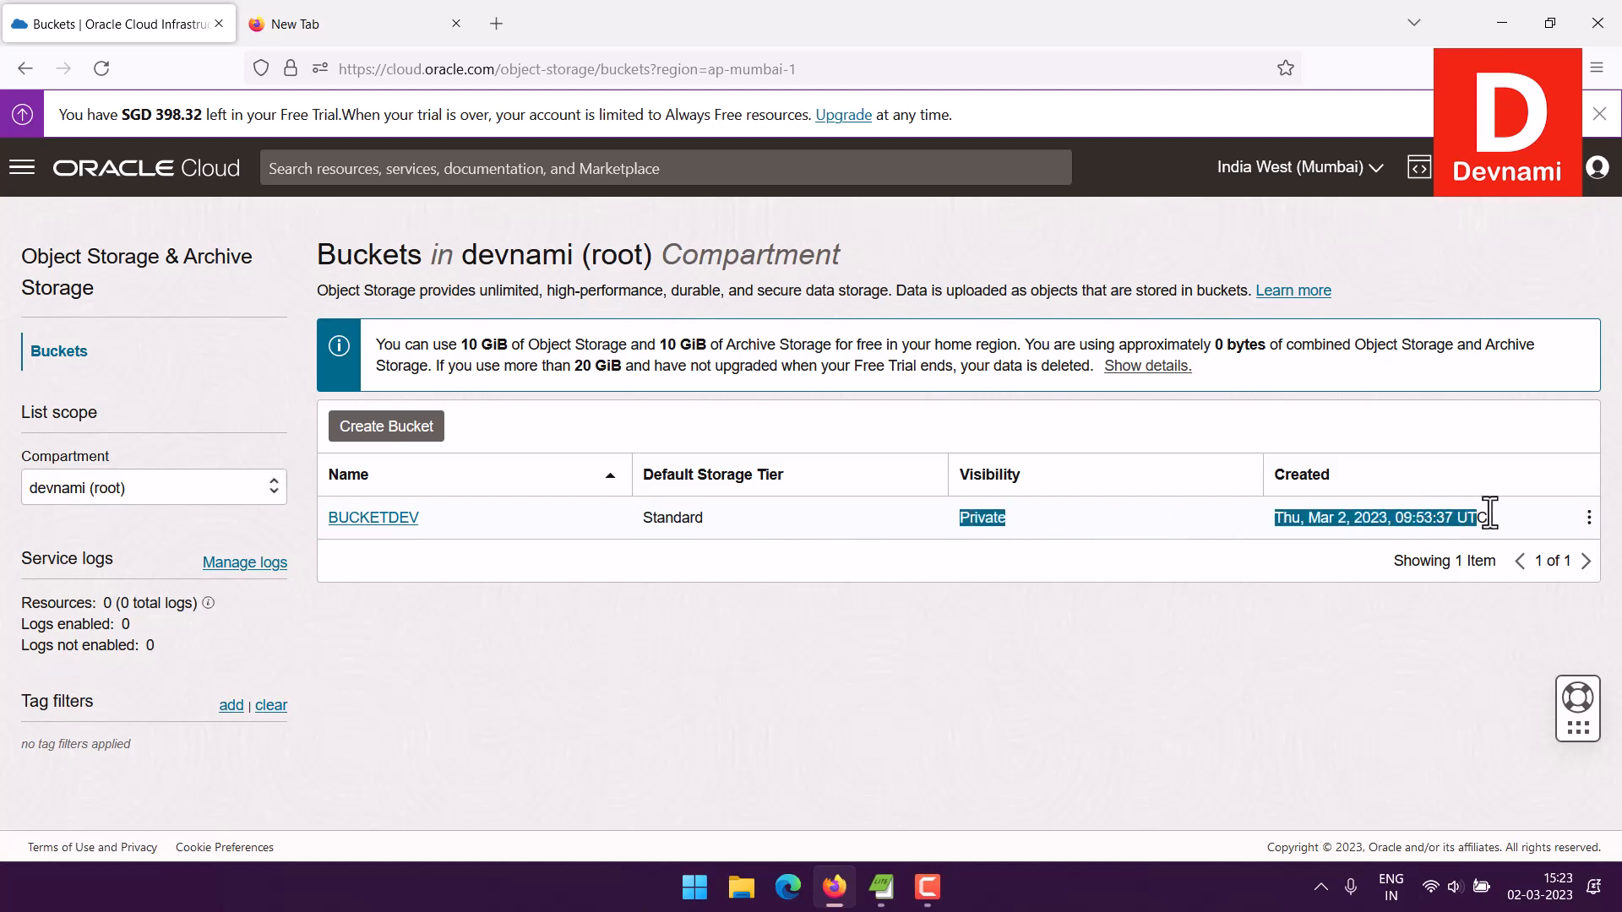
left_click(1488, 510)
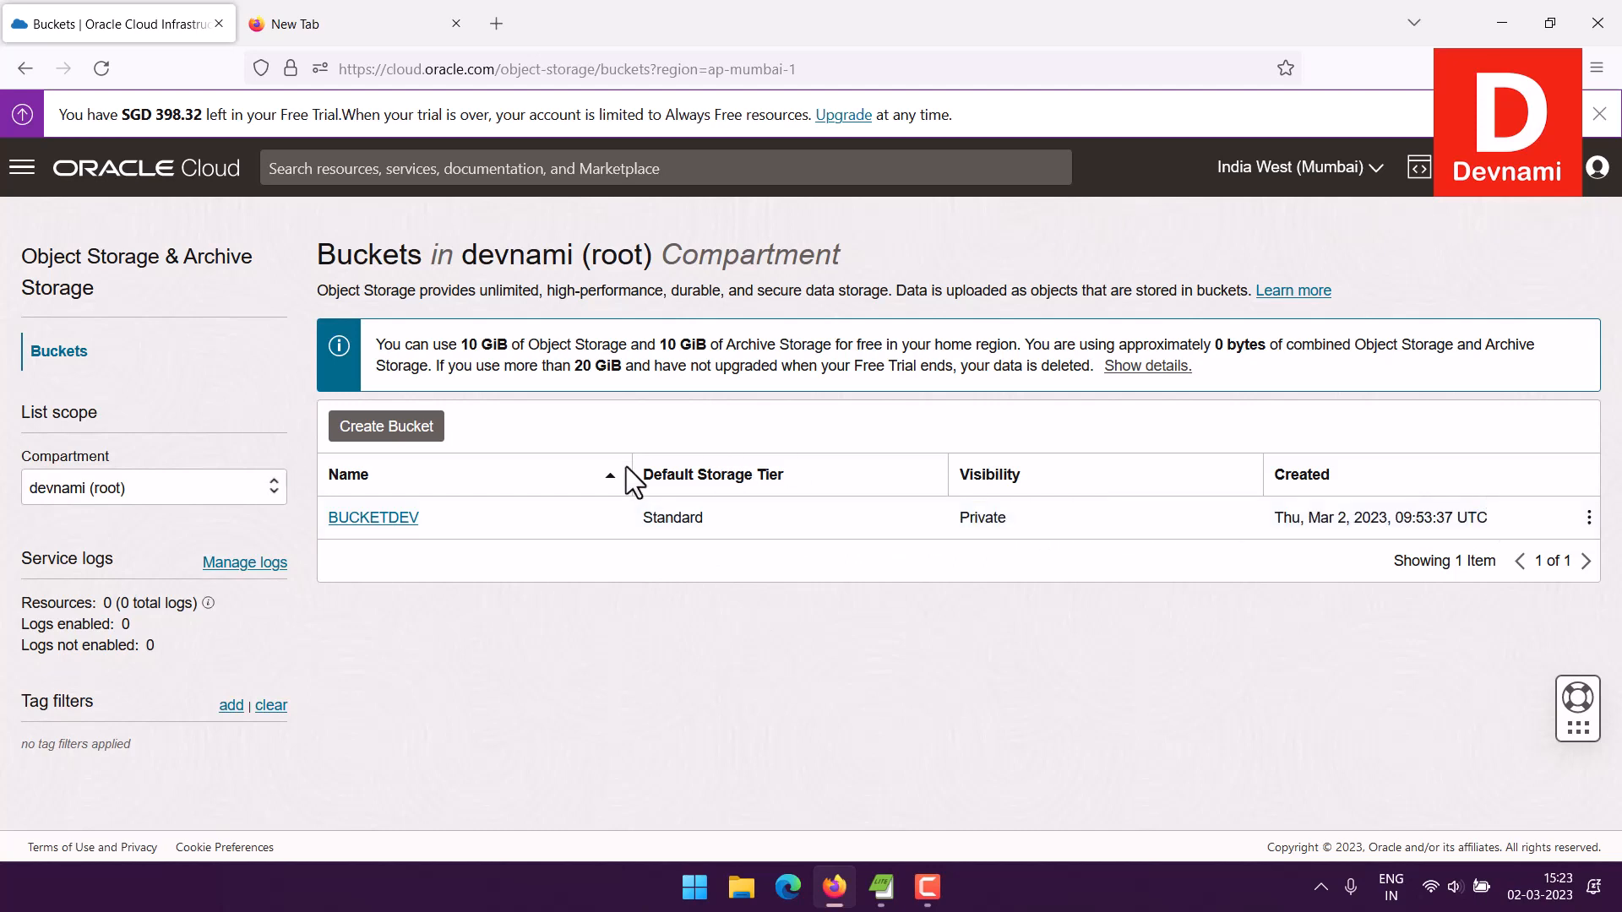
Step: Open the details of BUCKETDEV and look over its information, objects section and free storage notice
left_click(369, 524)
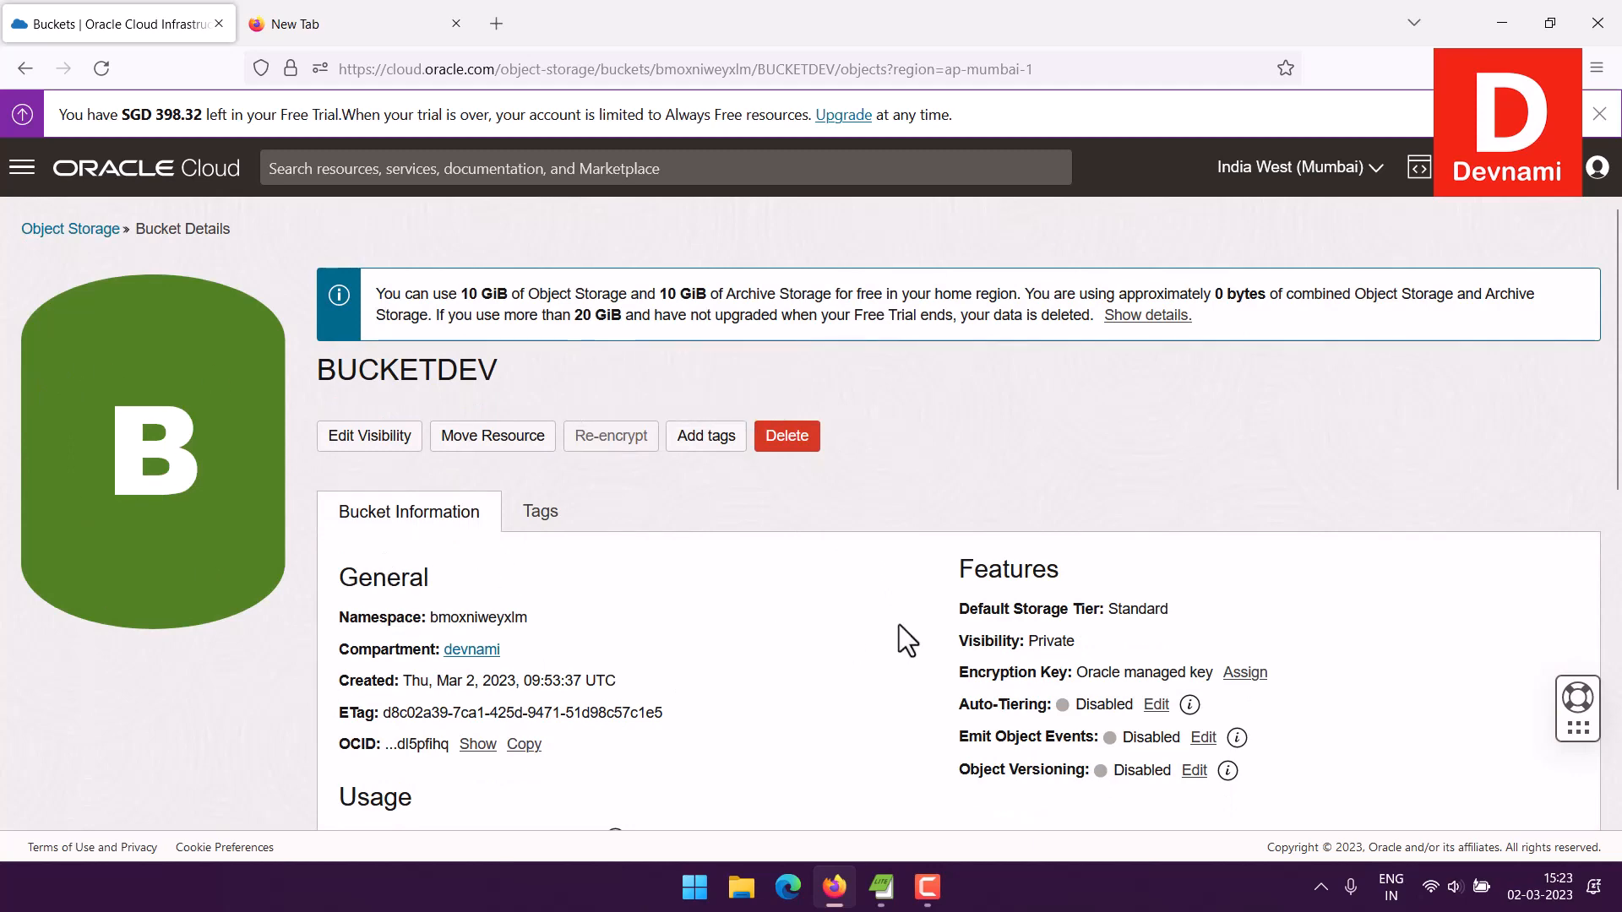
scroll(899, 625, "down", 5)
scroll(900, 622, "down", 3)
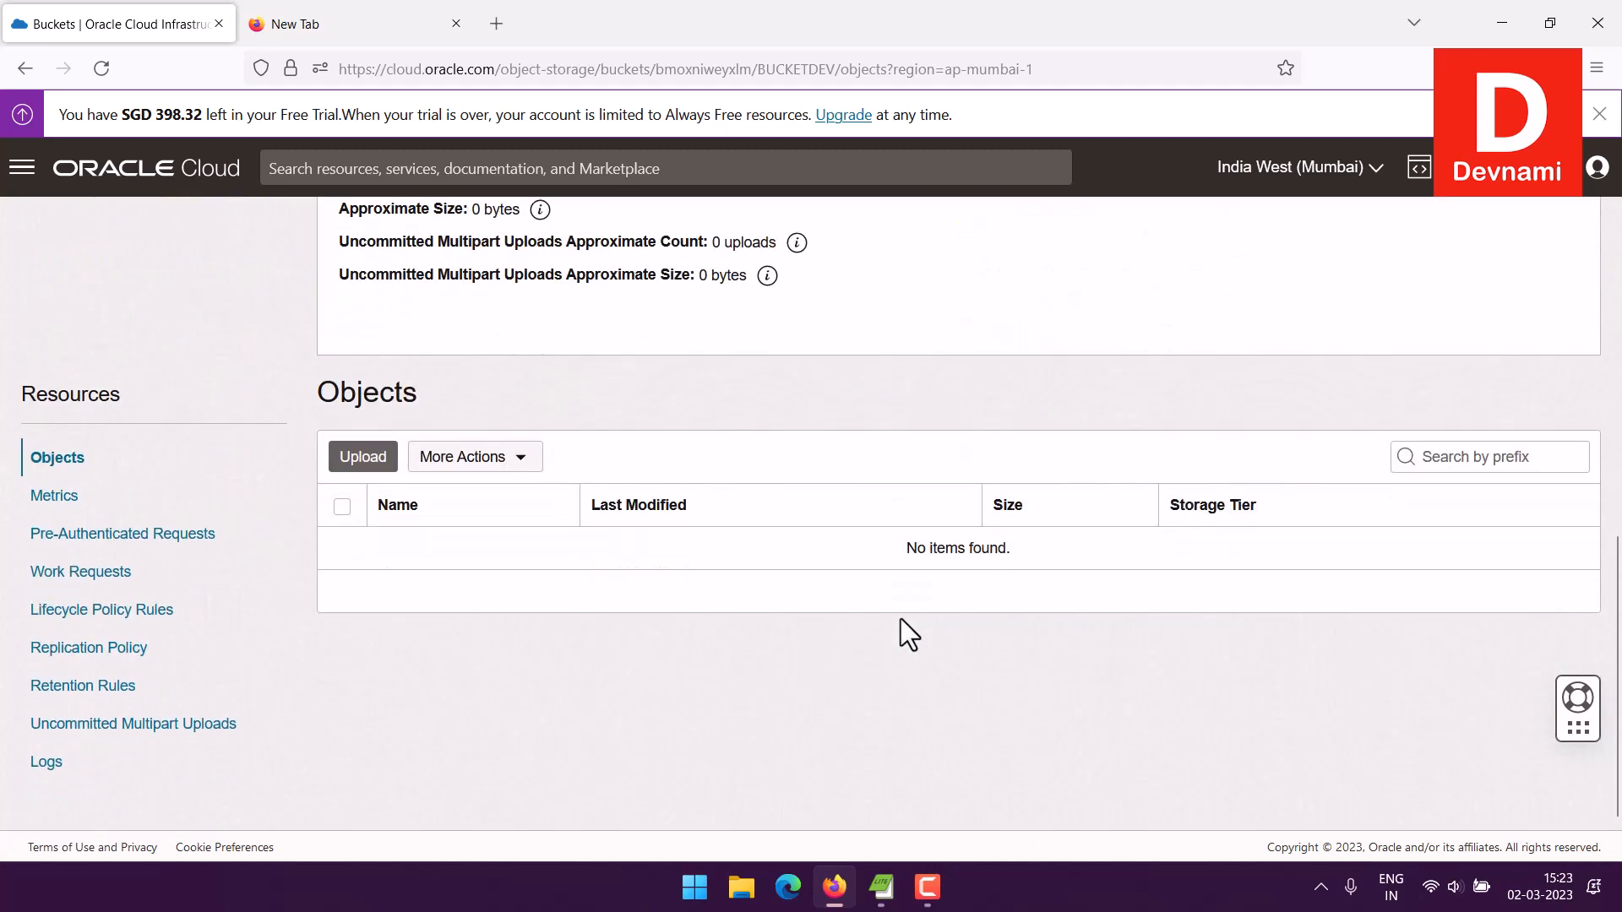
scroll(901, 624, "up", 8)
left_click_drag(382, 293, 761, 295)
left_click_drag(991, 315, 1300, 338)
left_click(1292, 327)
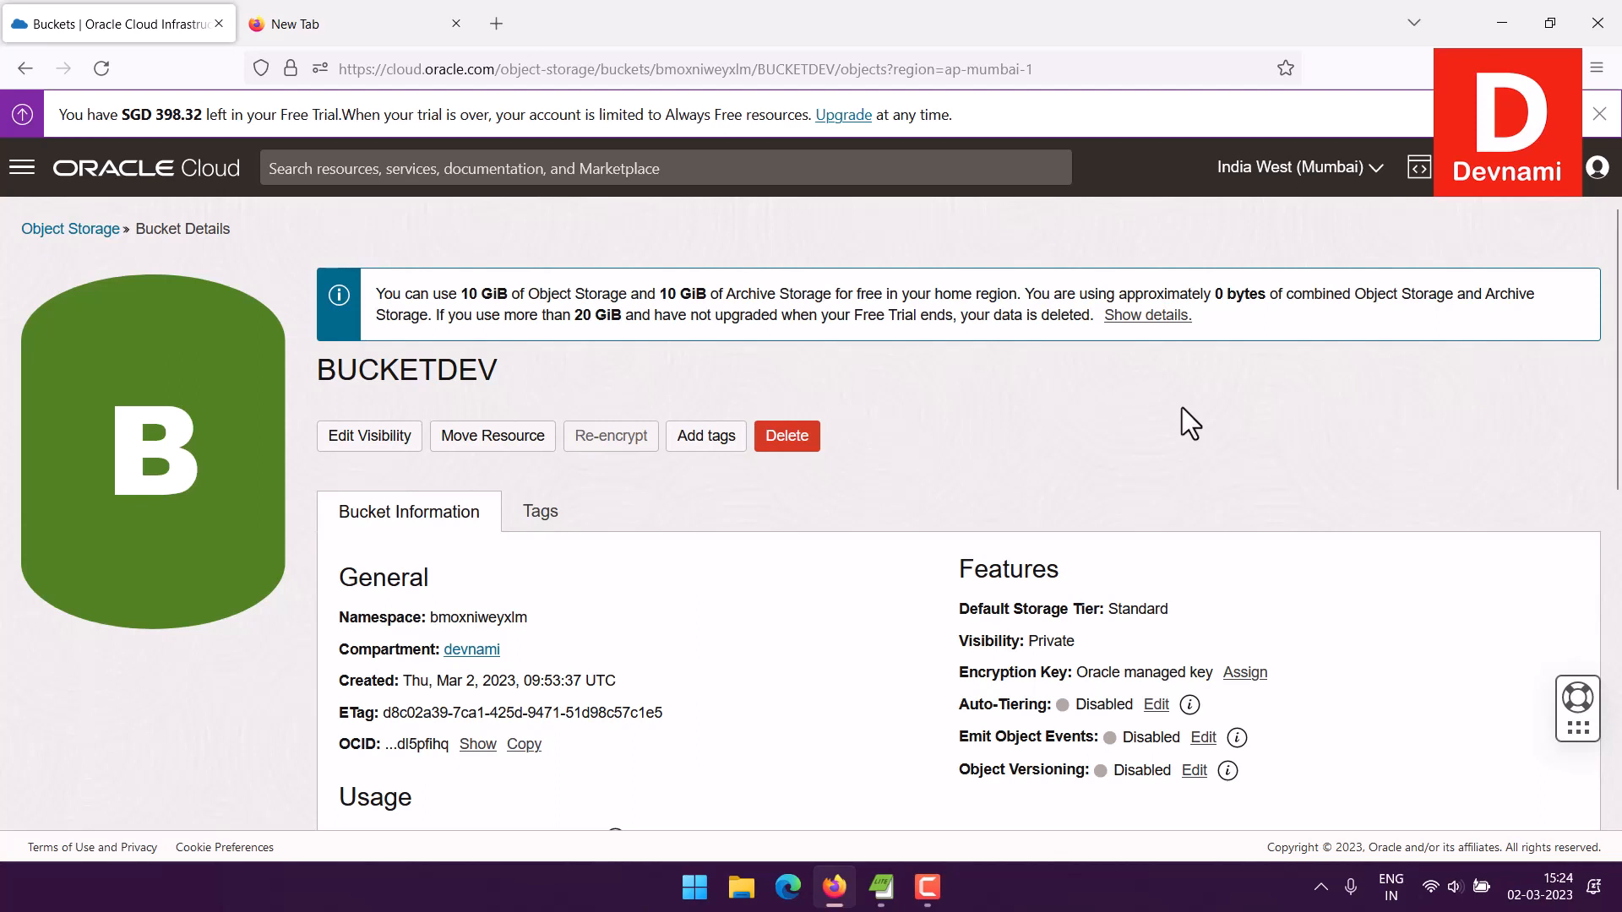
Step: Open the upload form for the bucket's objects
scroll(1183, 384, "down", 8)
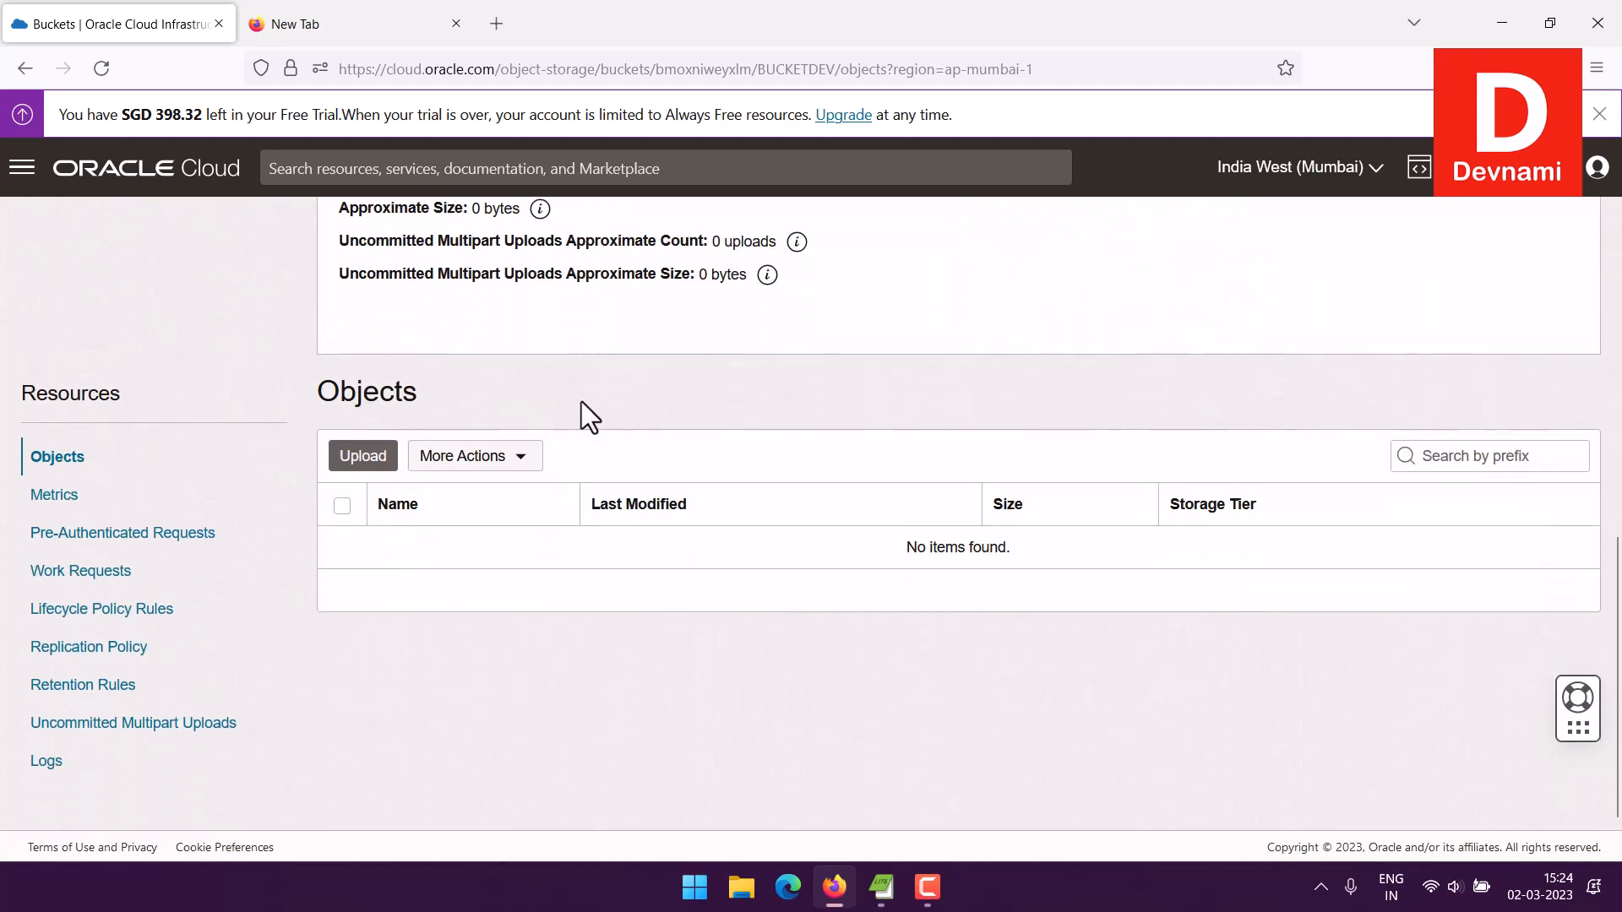
left_click_drag(319, 389, 506, 388)
left_click(507, 387)
left_click_drag(342, 393, 434, 390)
left_click(480, 387)
left_click(365, 460)
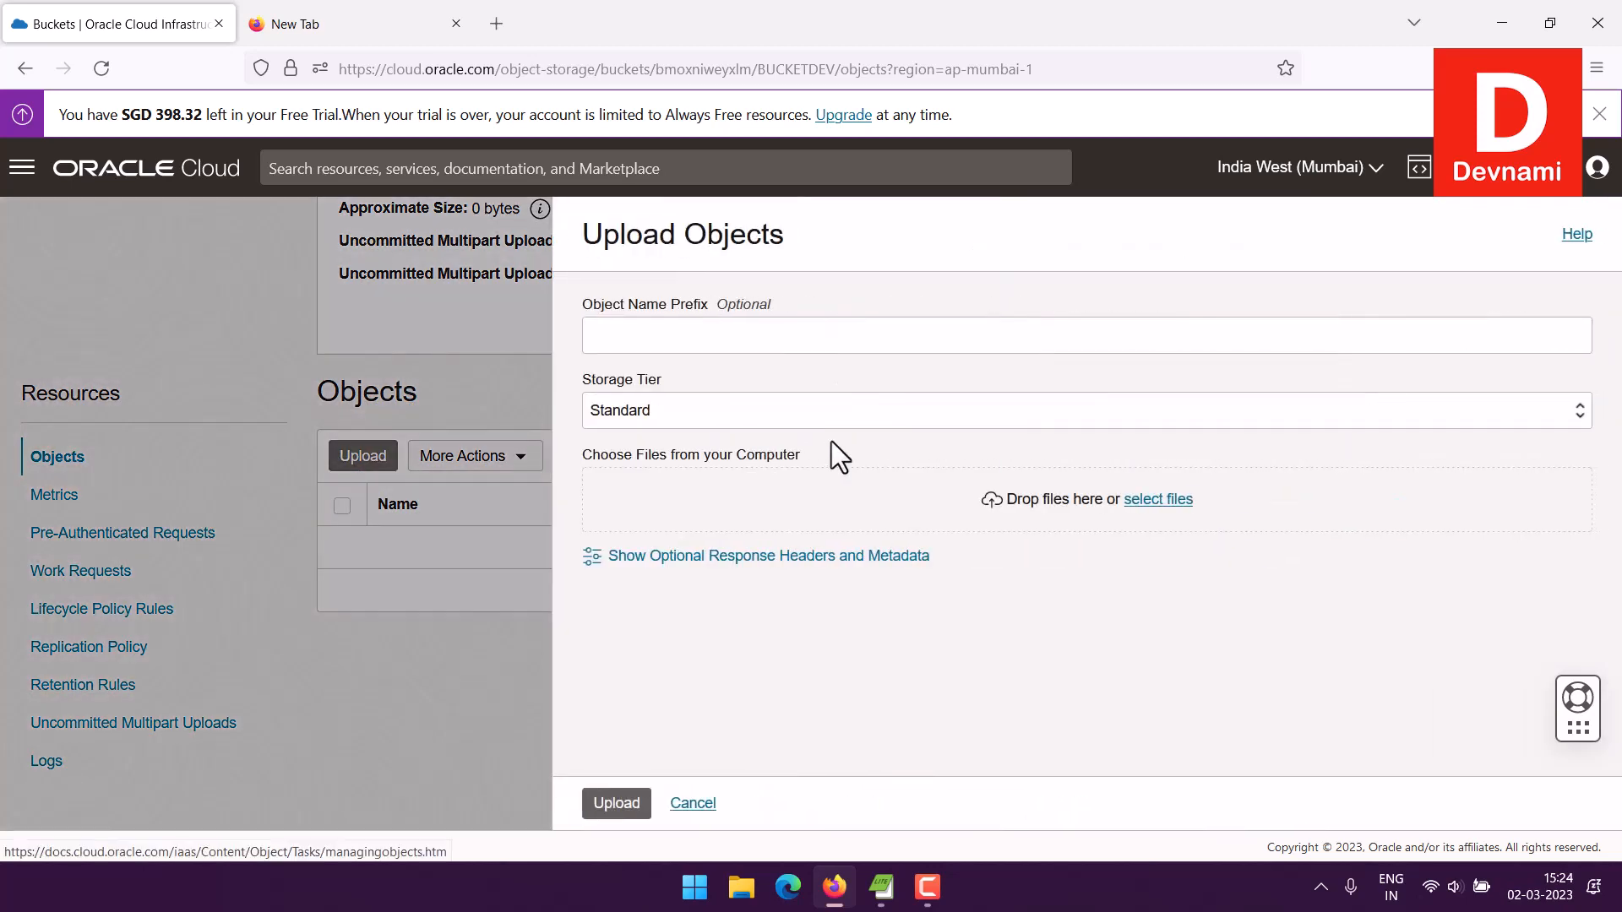
left_click(675, 337)
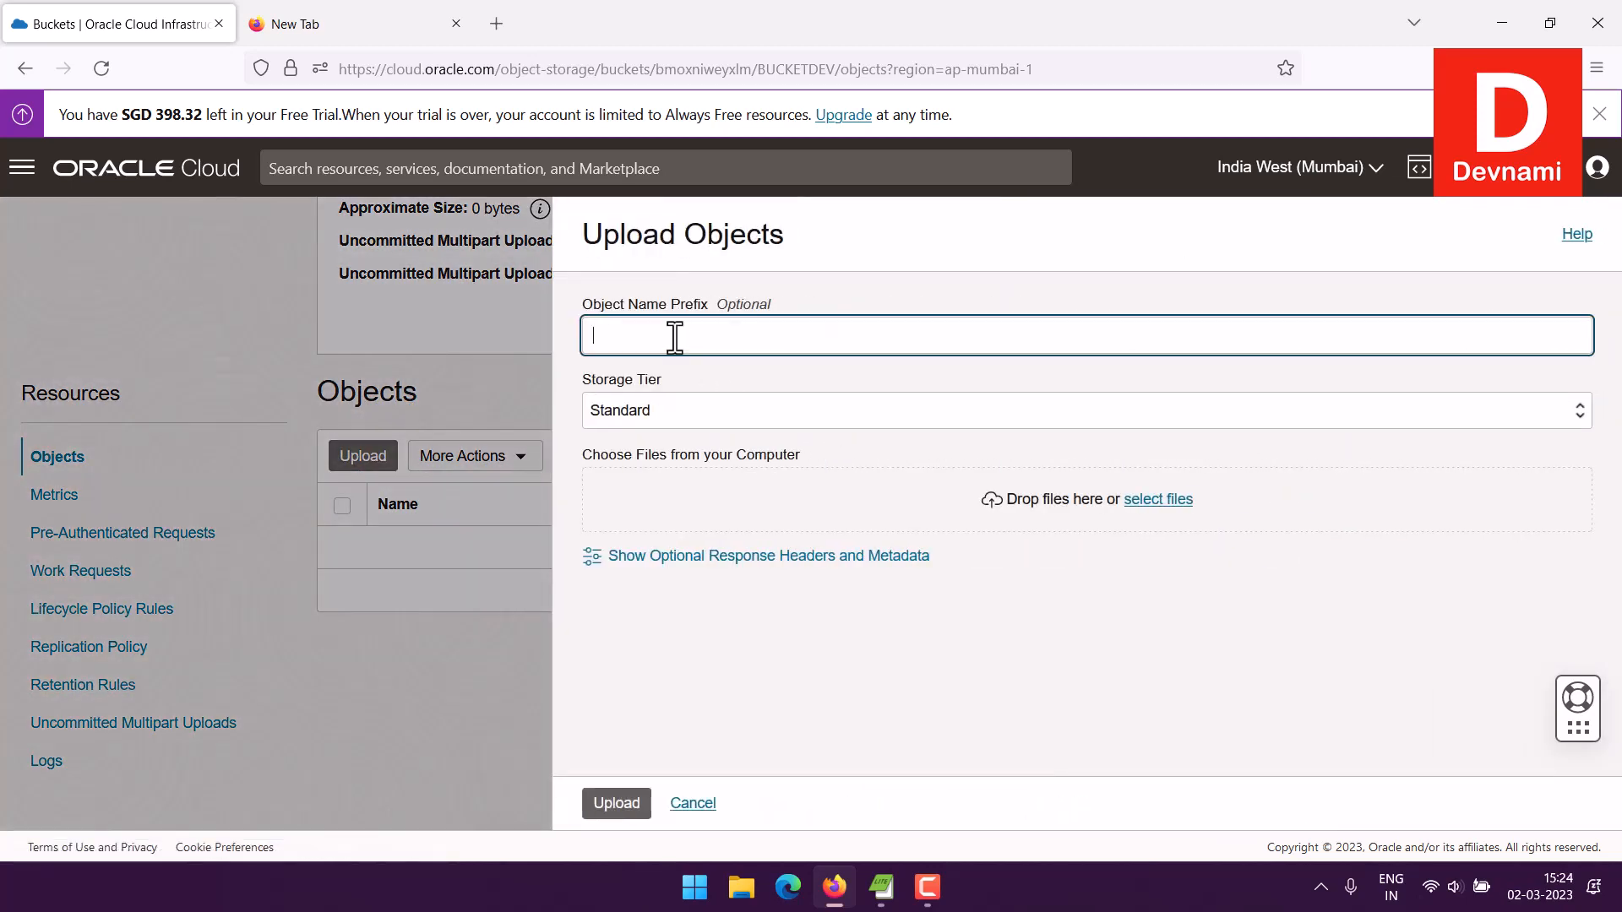
Step: Switch to File Explorer, look through the JSON folder under Files on drive D:, and close the window
left_click(742, 887)
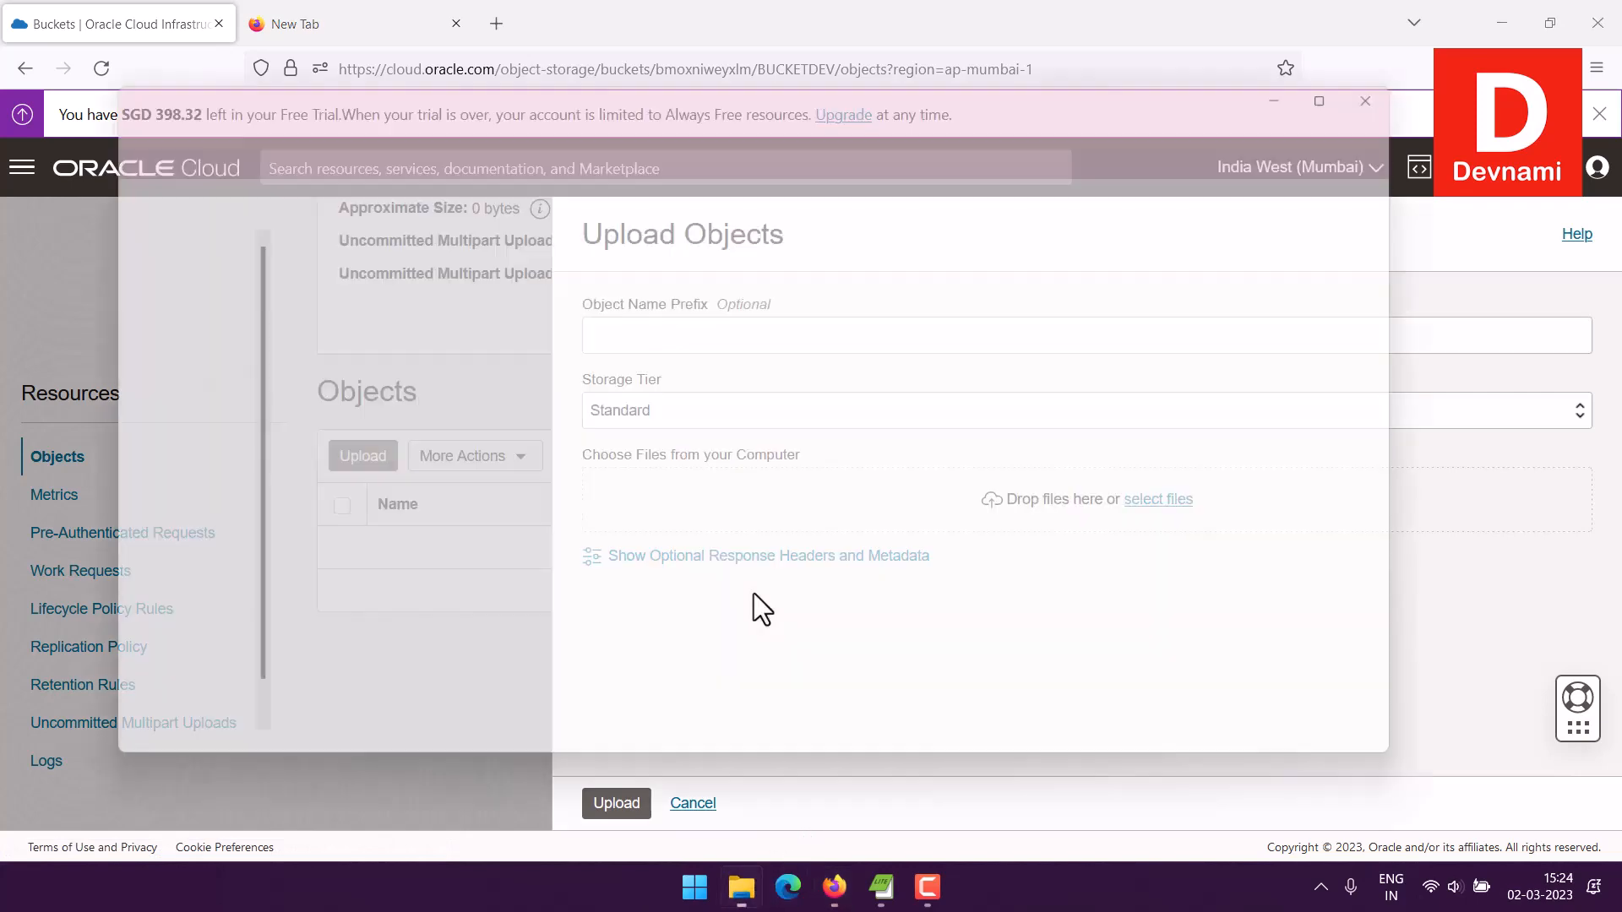
left_click(165, 674)
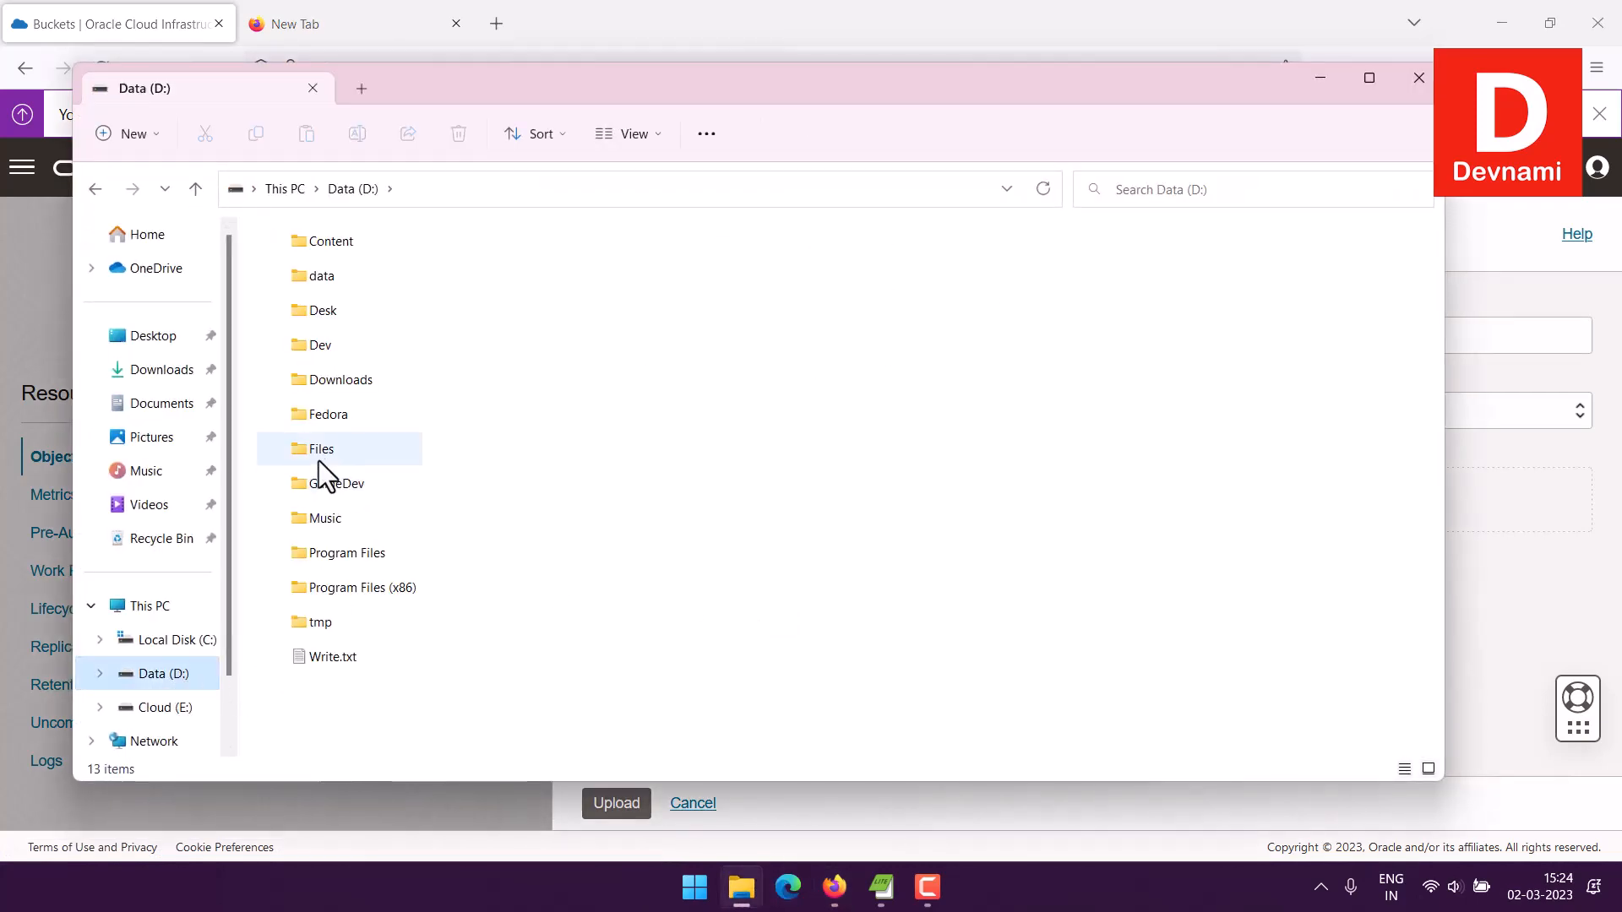
double_click(319, 456)
double_click(300, 333)
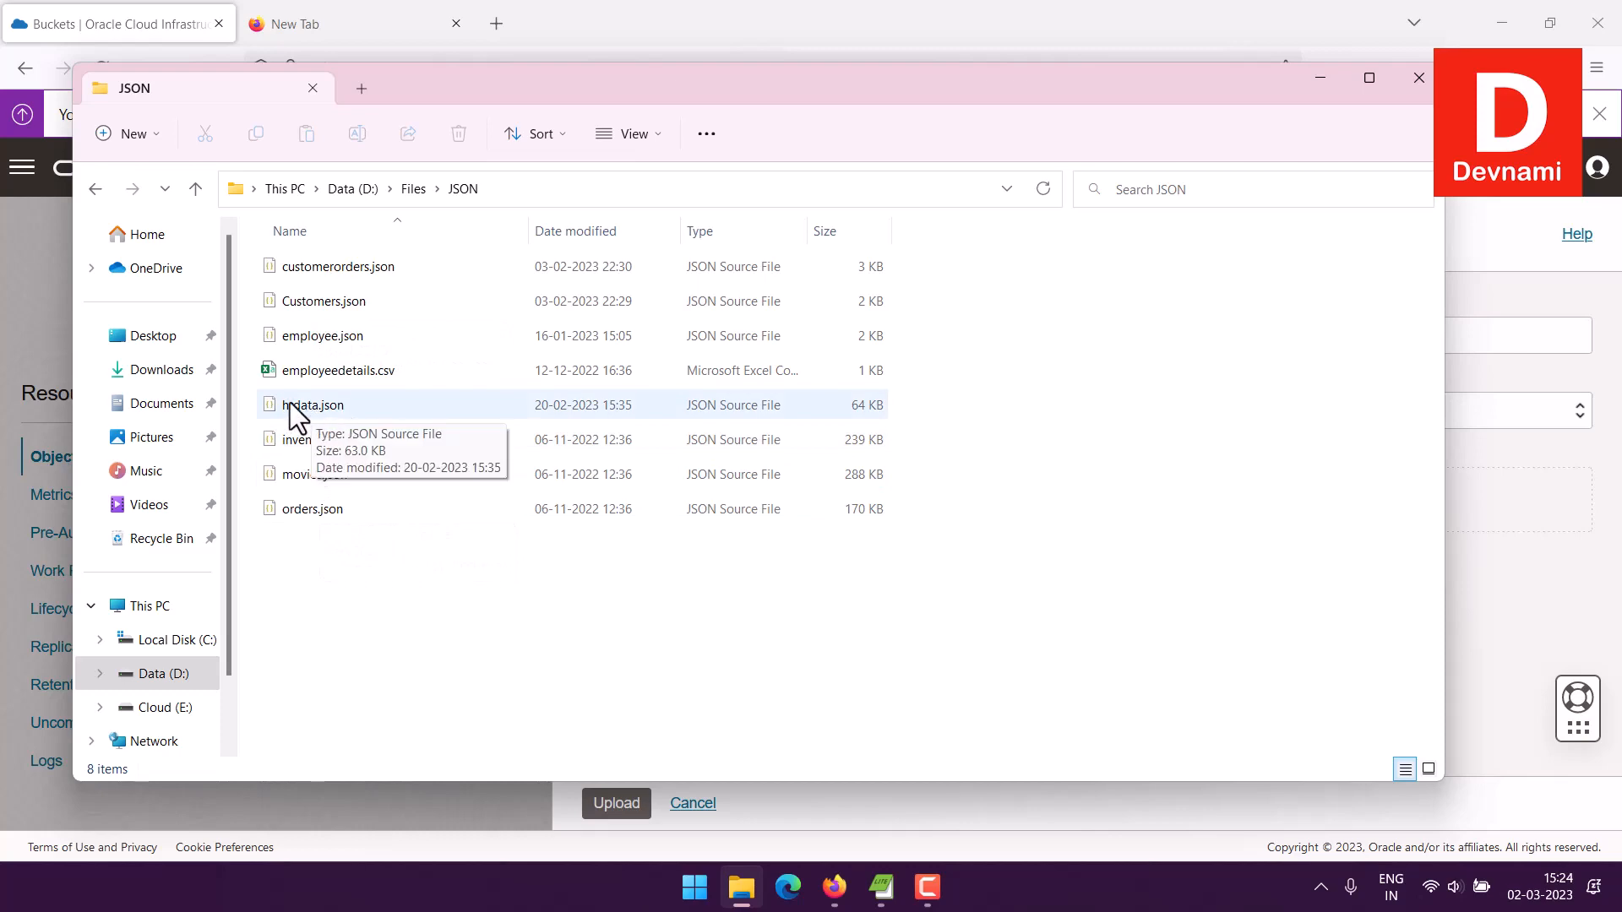
left_click(1419, 77)
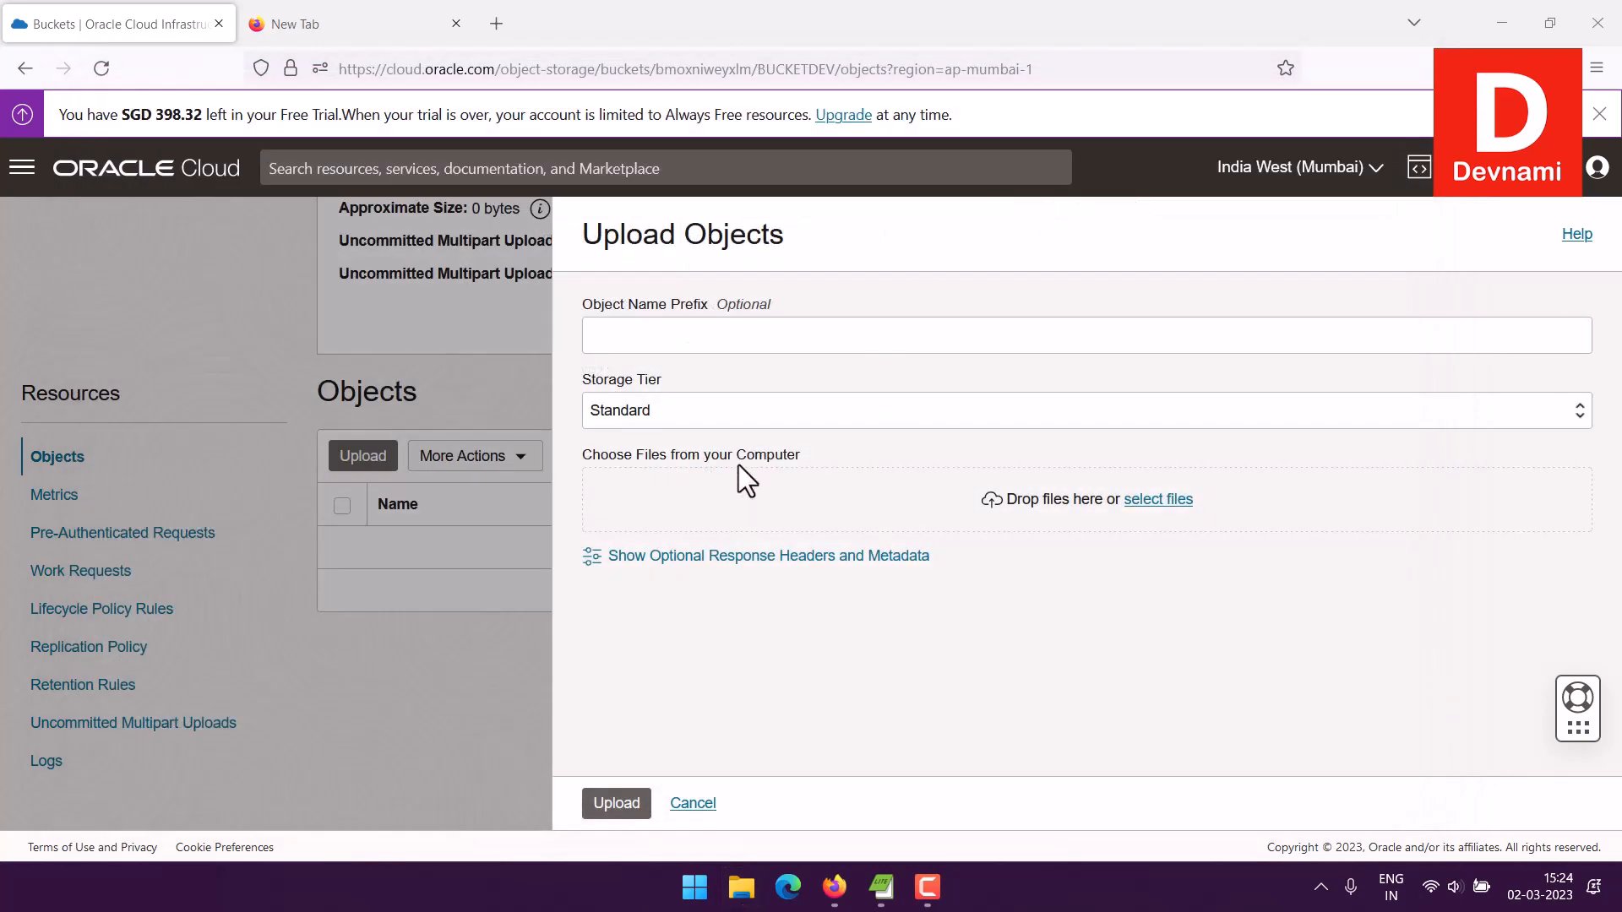
Step: Leave the object name prefix empty and choose Standard as the upload's storage tier
left_click(701, 325)
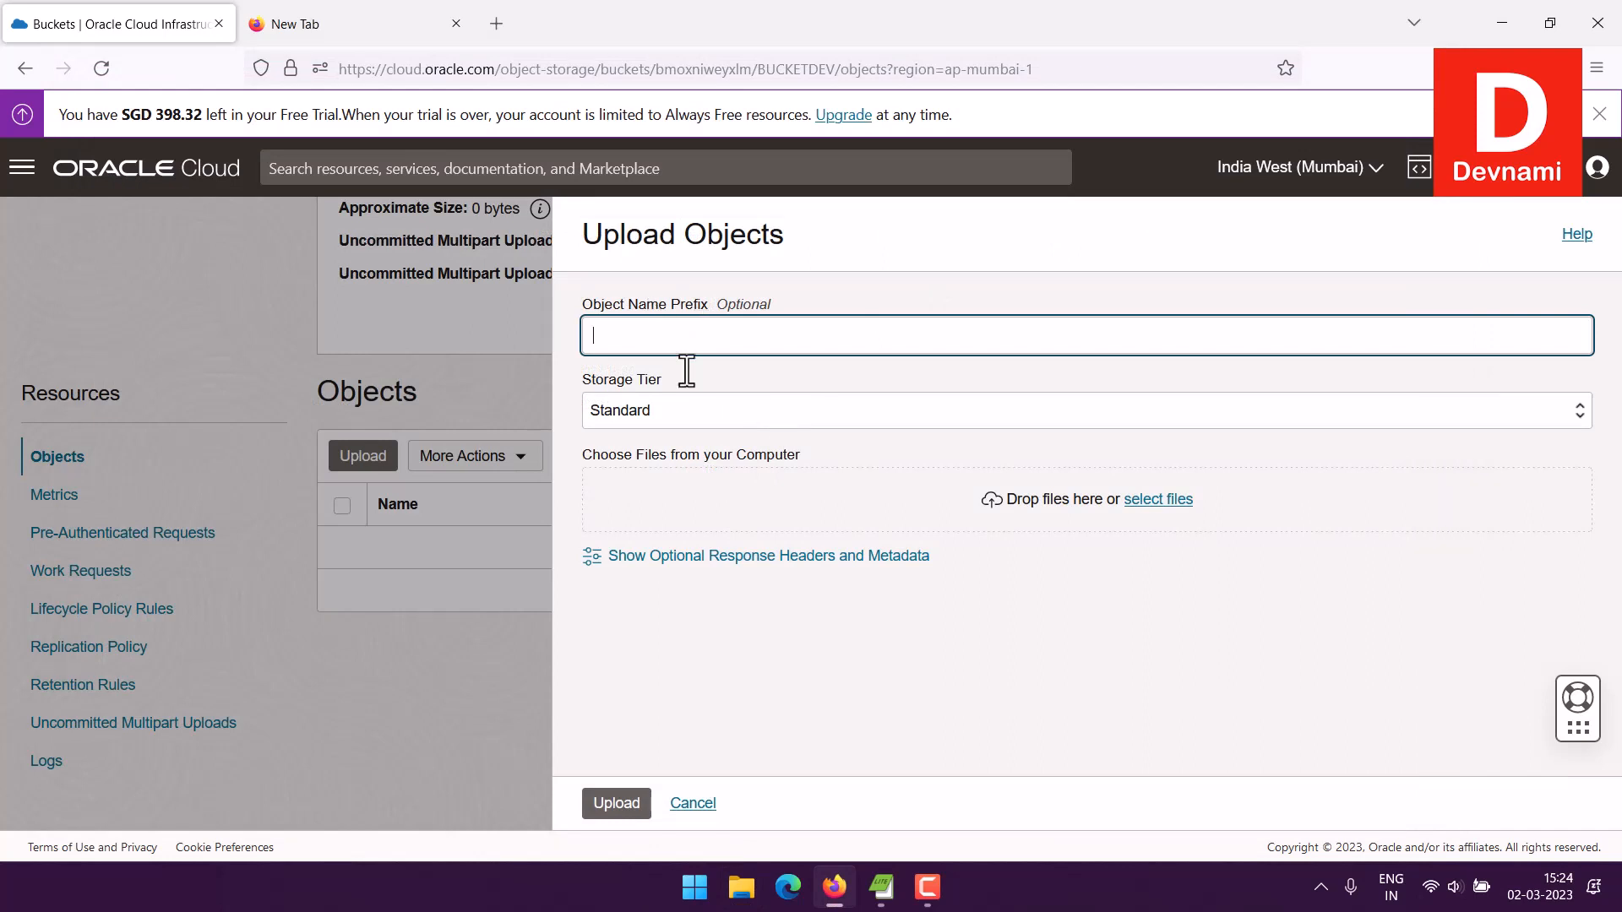
left_click(648, 412)
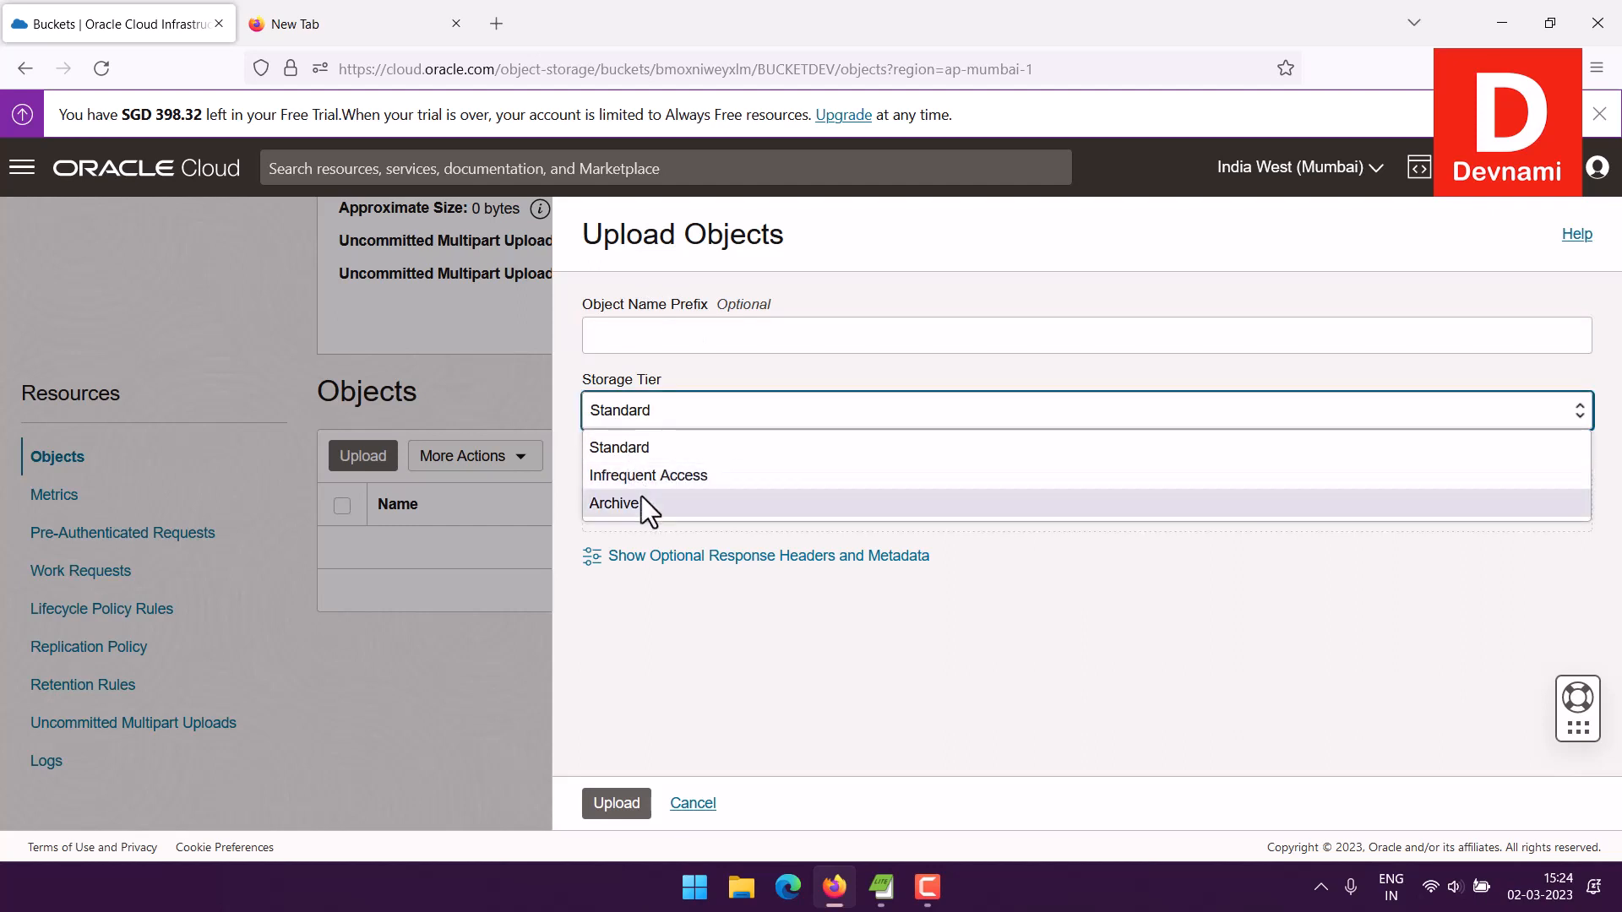
left_click(658, 445)
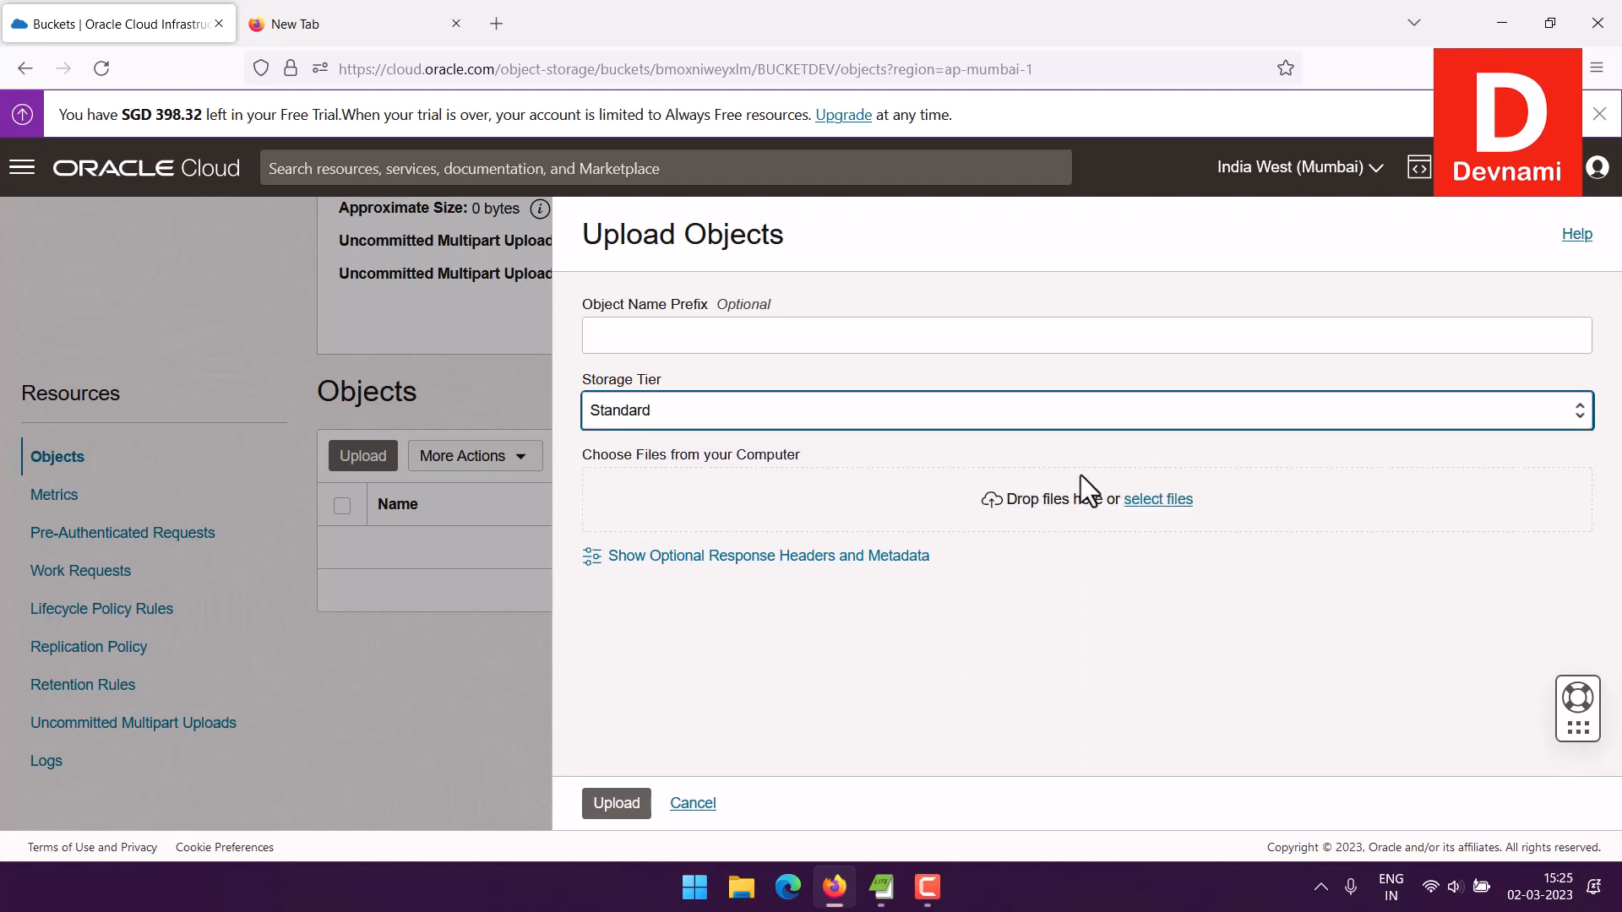
Step: Choose hrdata.json from D:\Files\JSON as the file to upload
left_click(1160, 500)
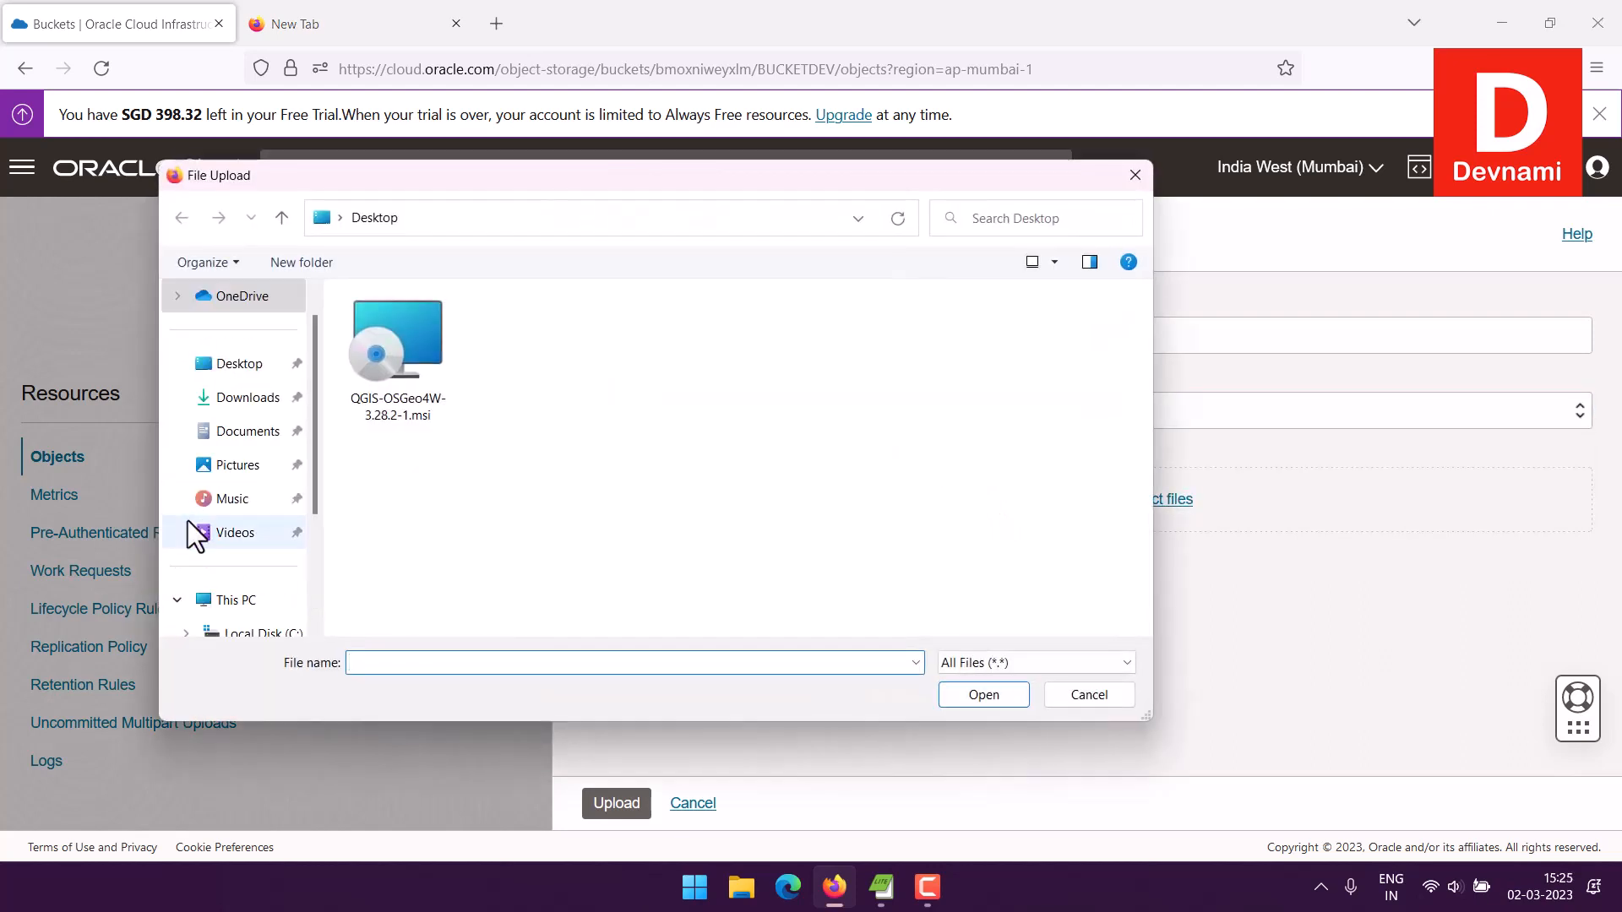
scroll(211, 541, "down", 2)
left_click(245, 500)
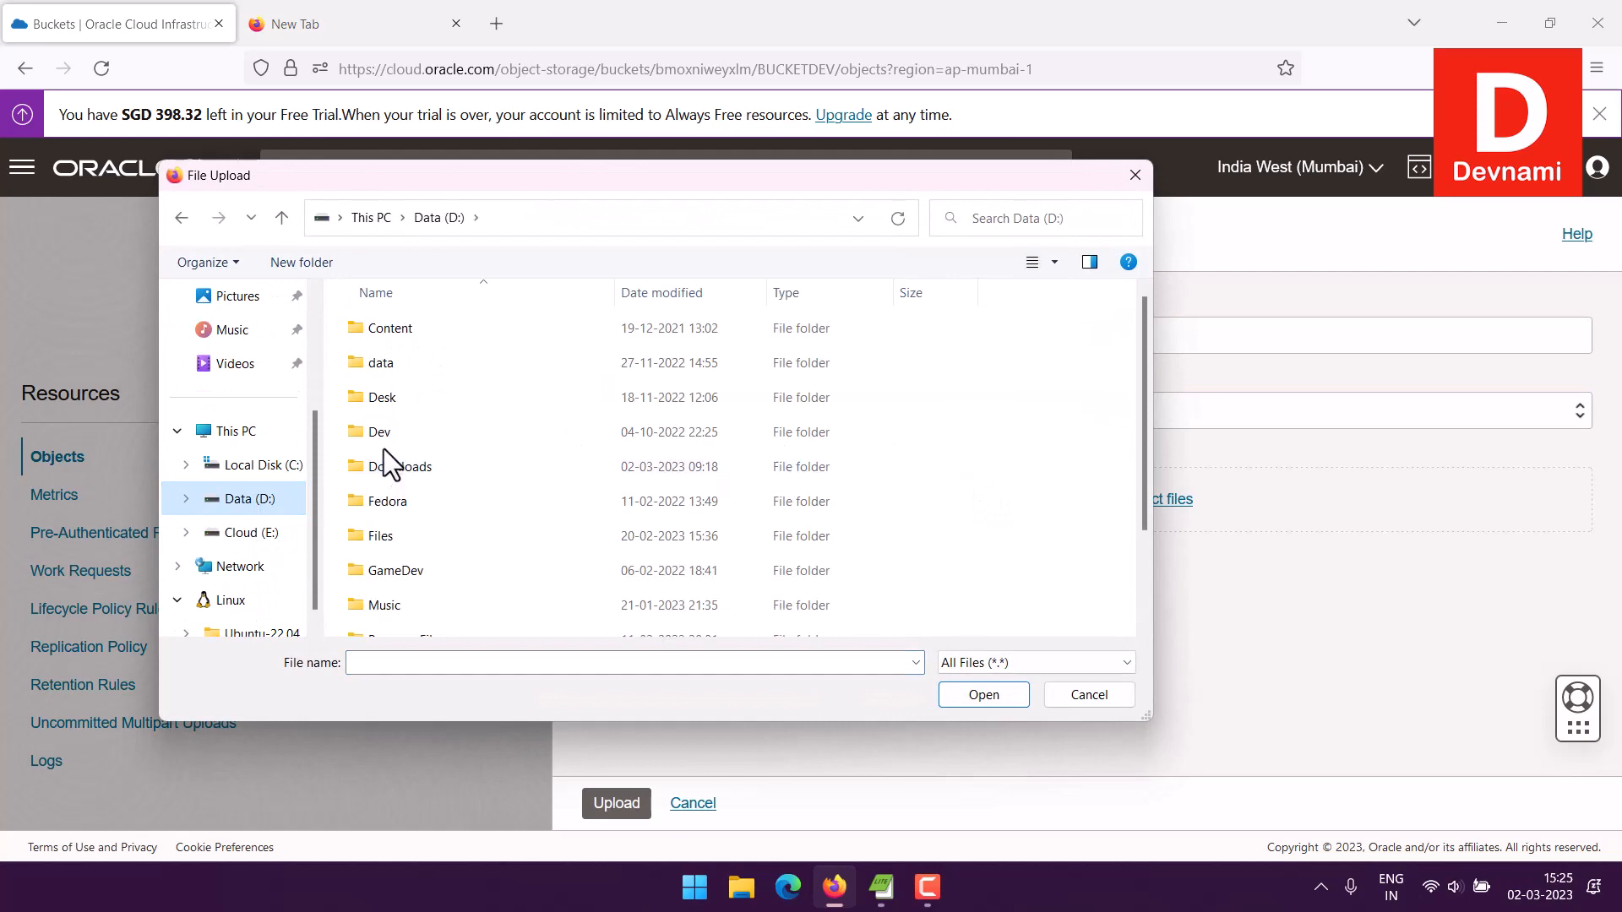
double_click(388, 535)
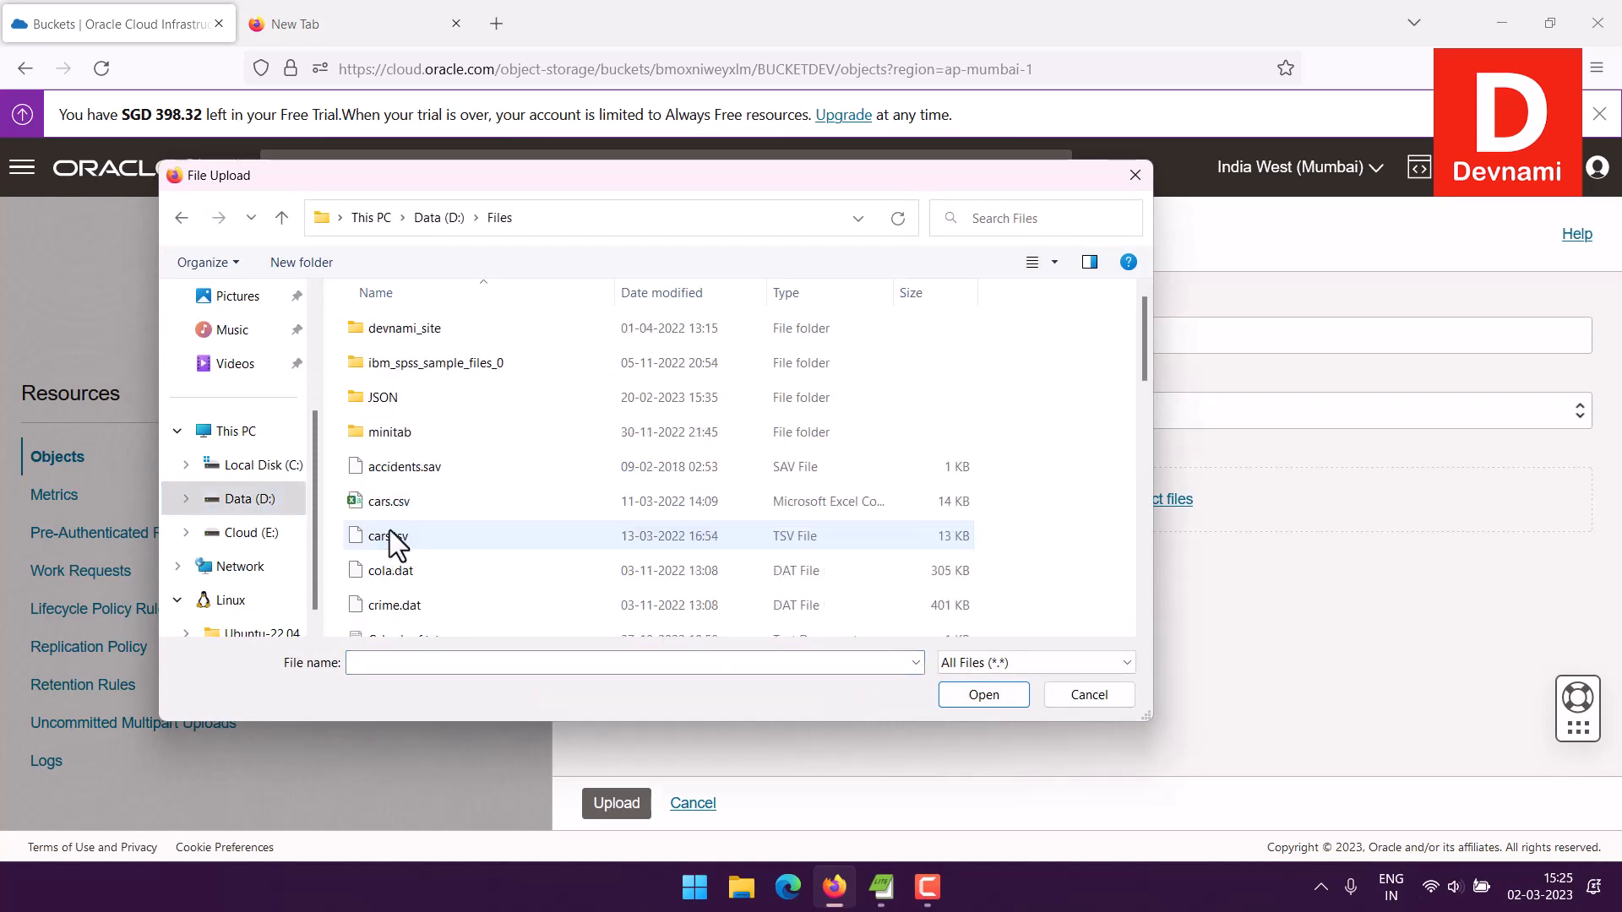
double_click(387, 397)
left_click(409, 466)
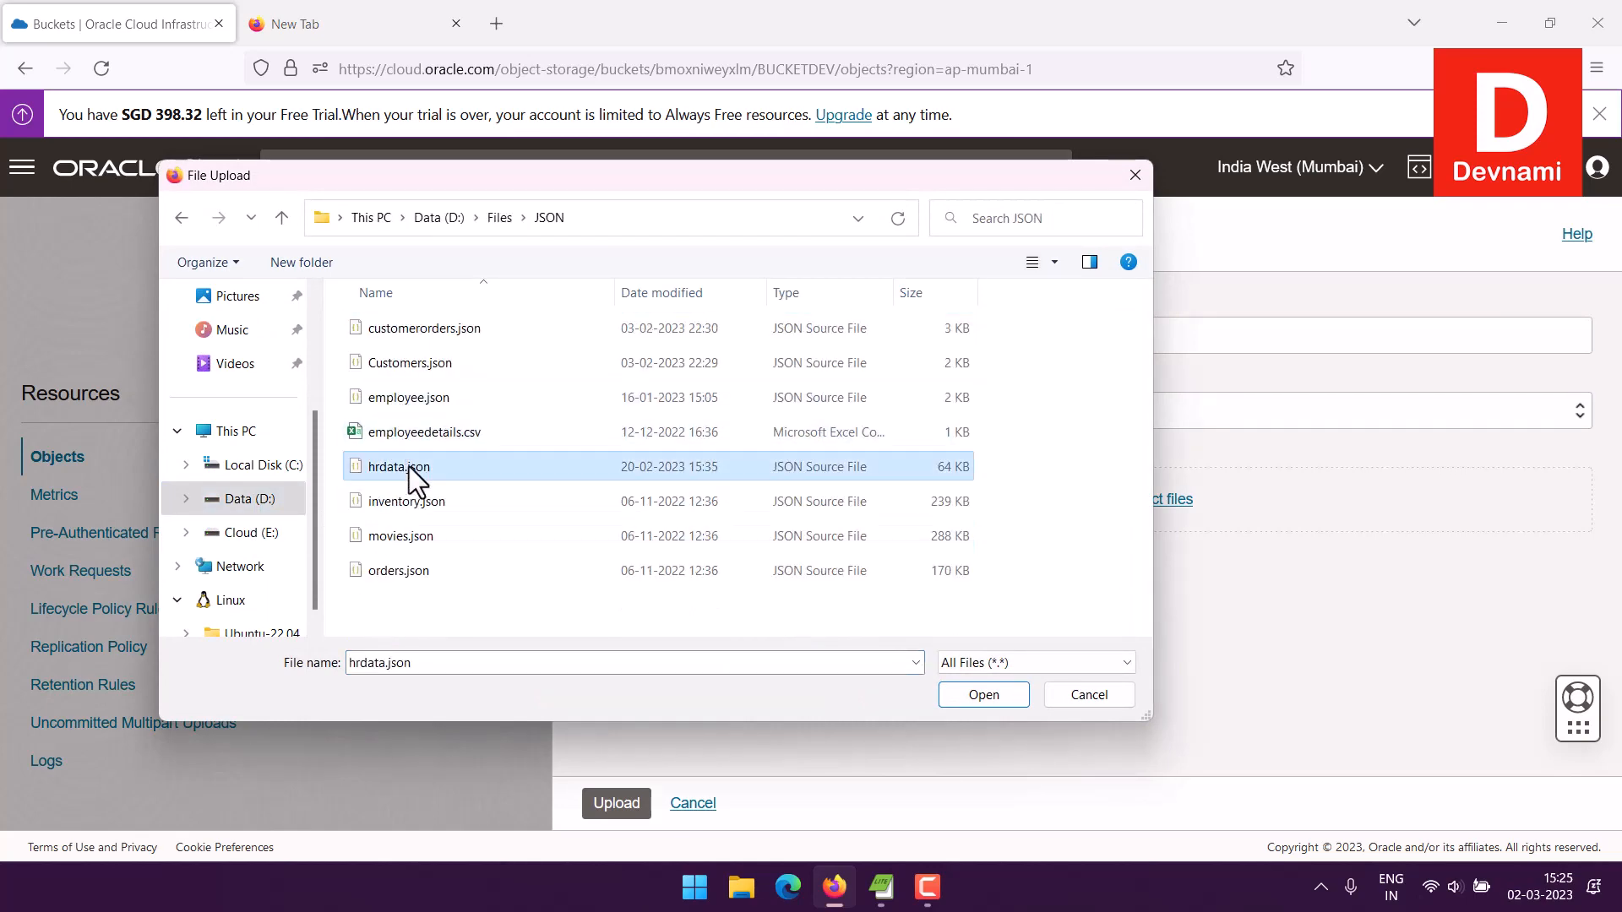
left_click(972, 695)
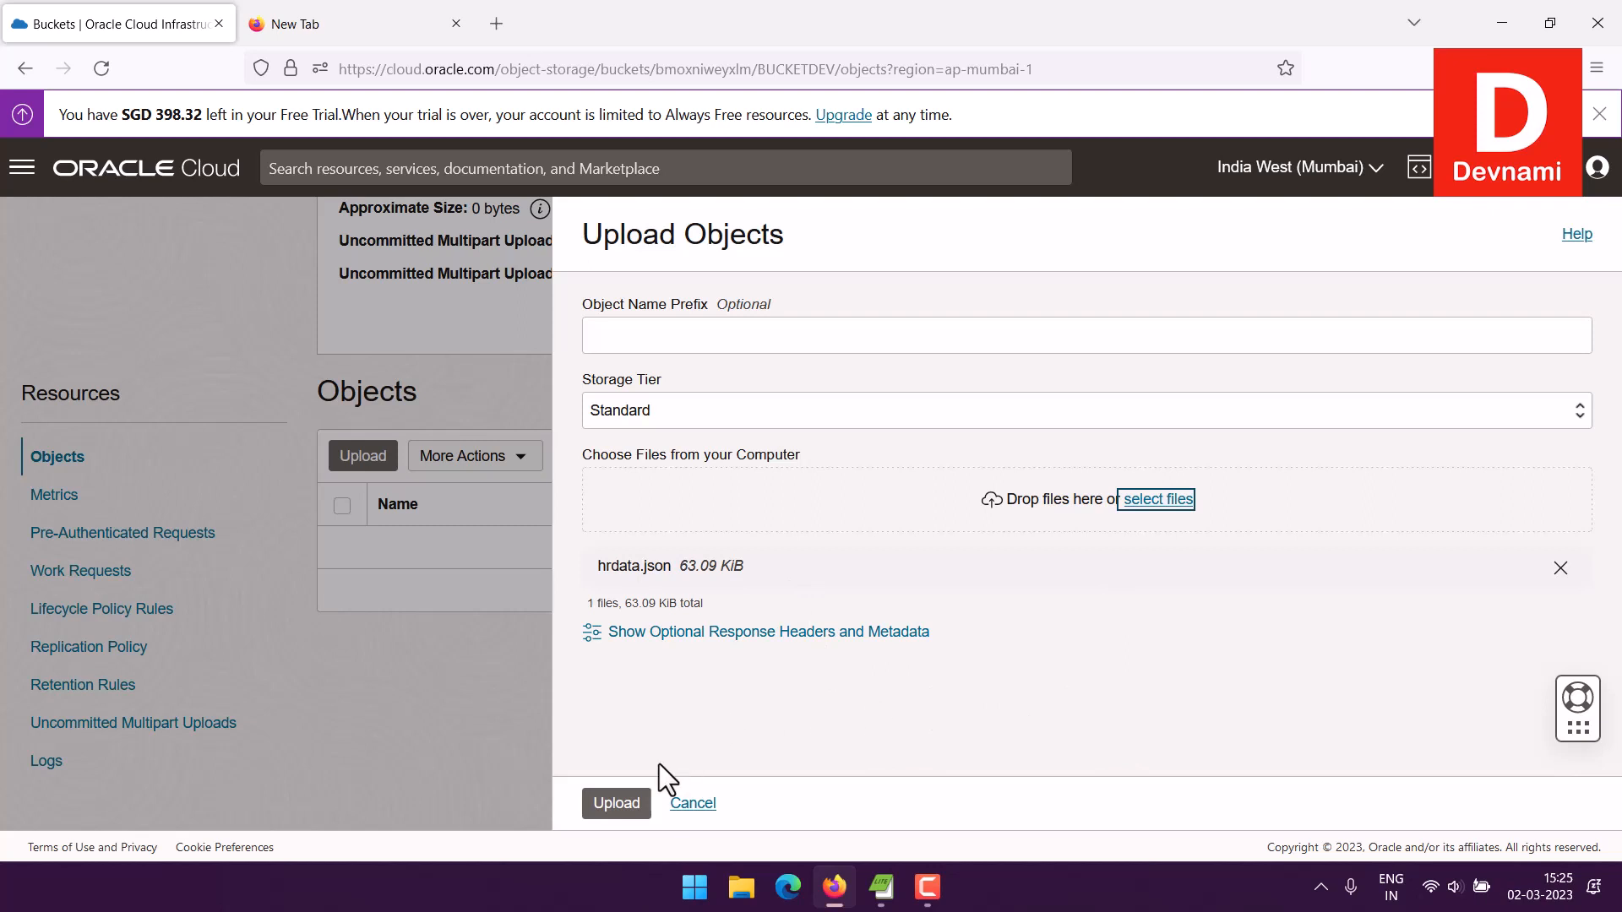
Step: Upload hrdata.json to the bucket and close the upload form
left_click(611, 804)
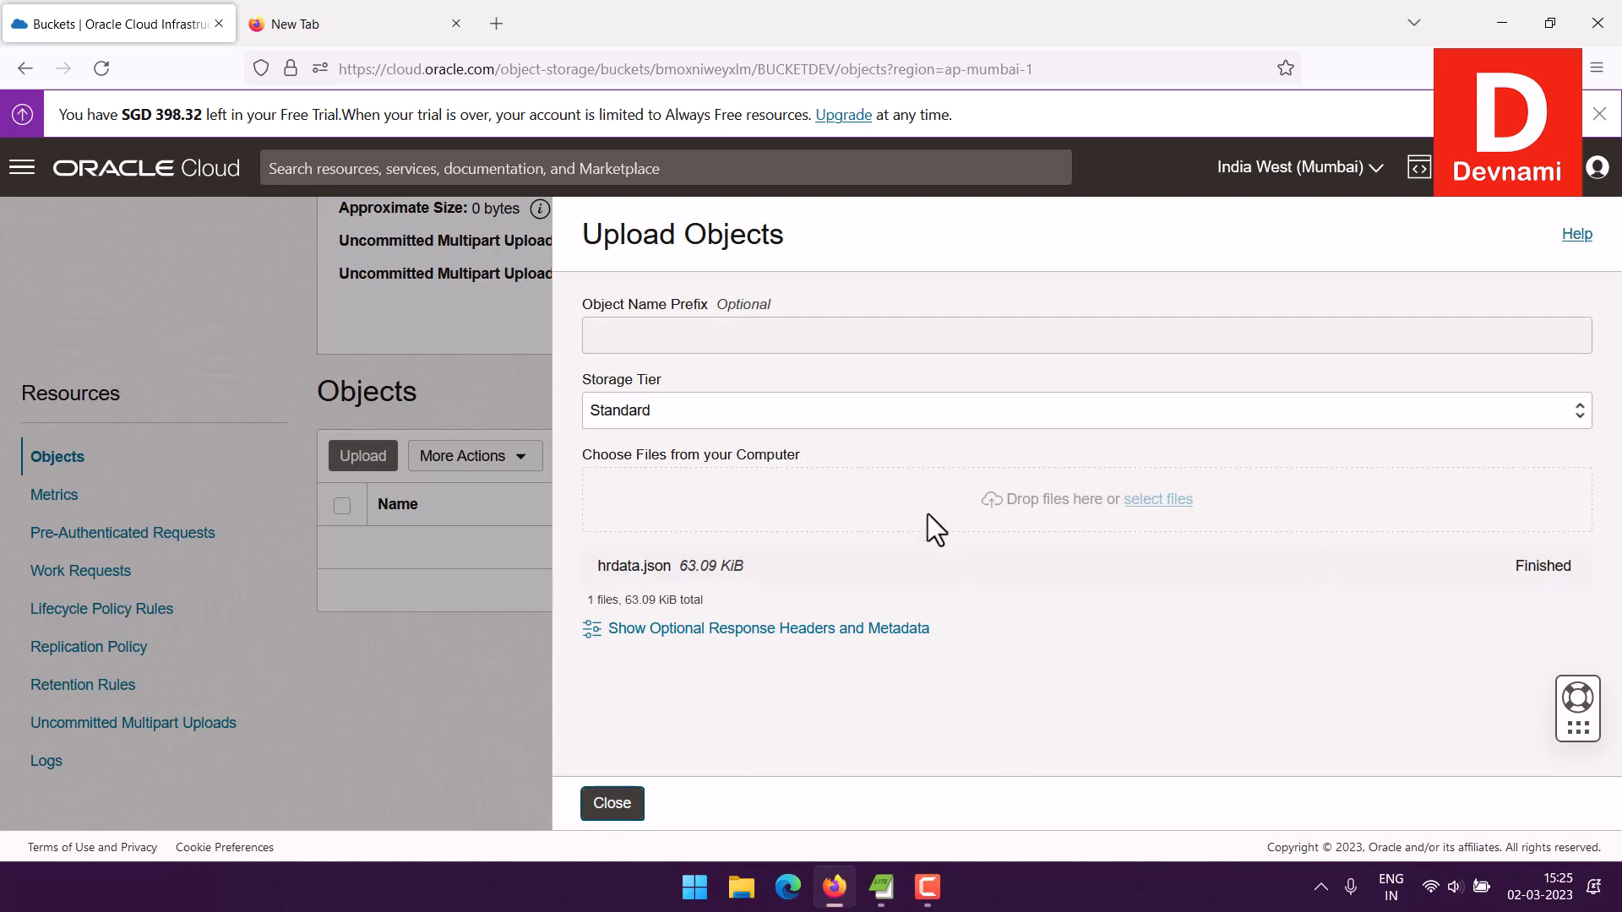
left_click(615, 804)
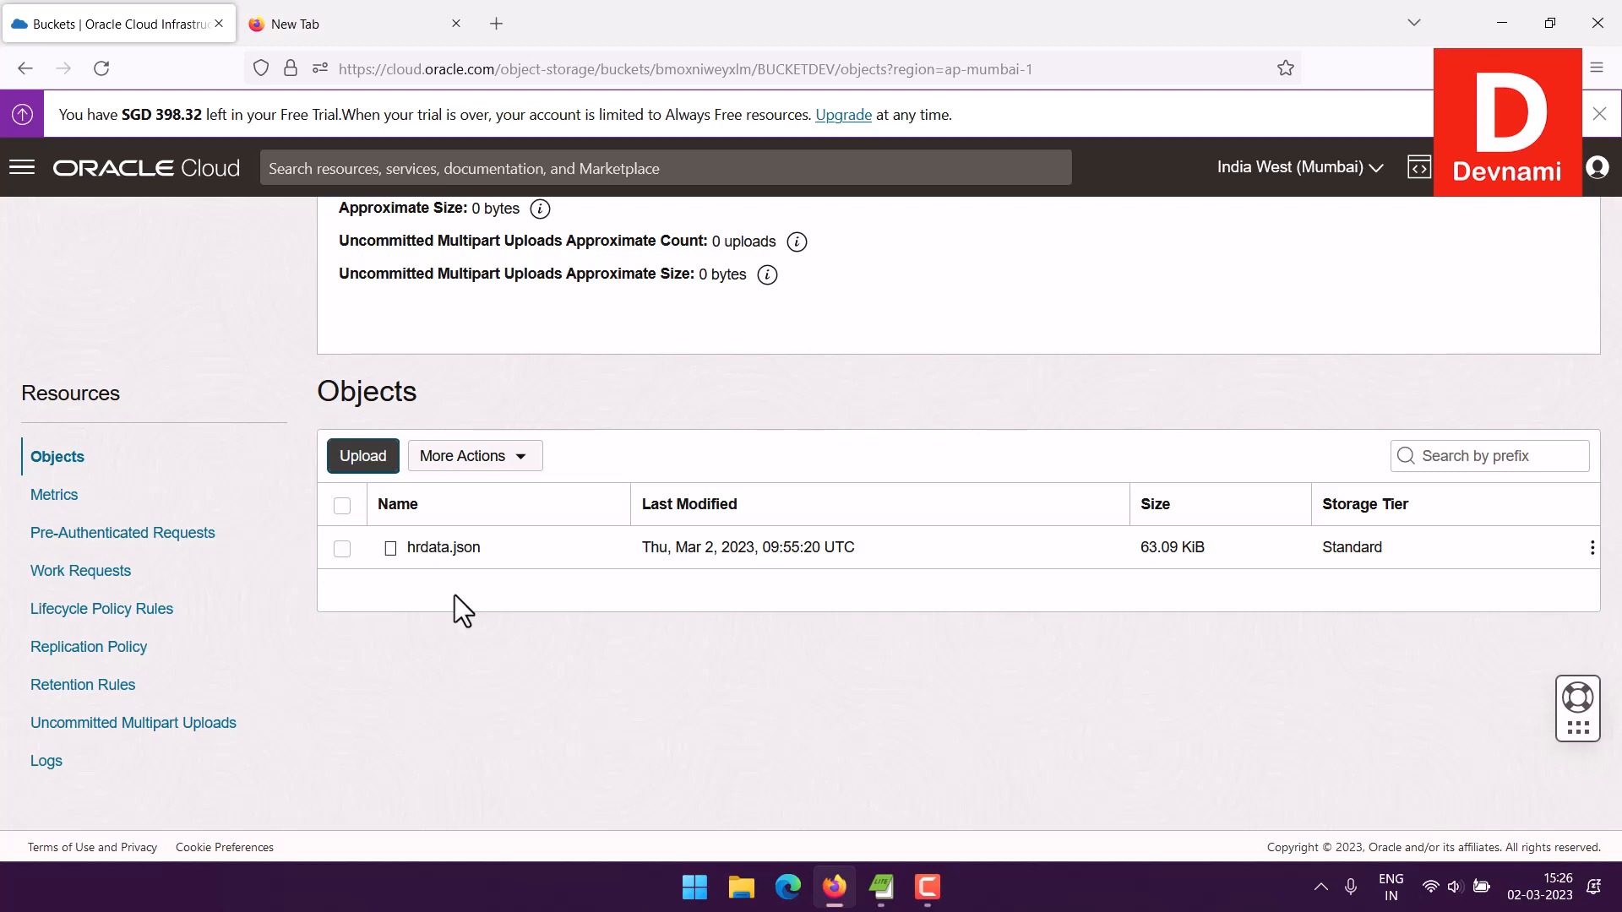
left_click(393, 551)
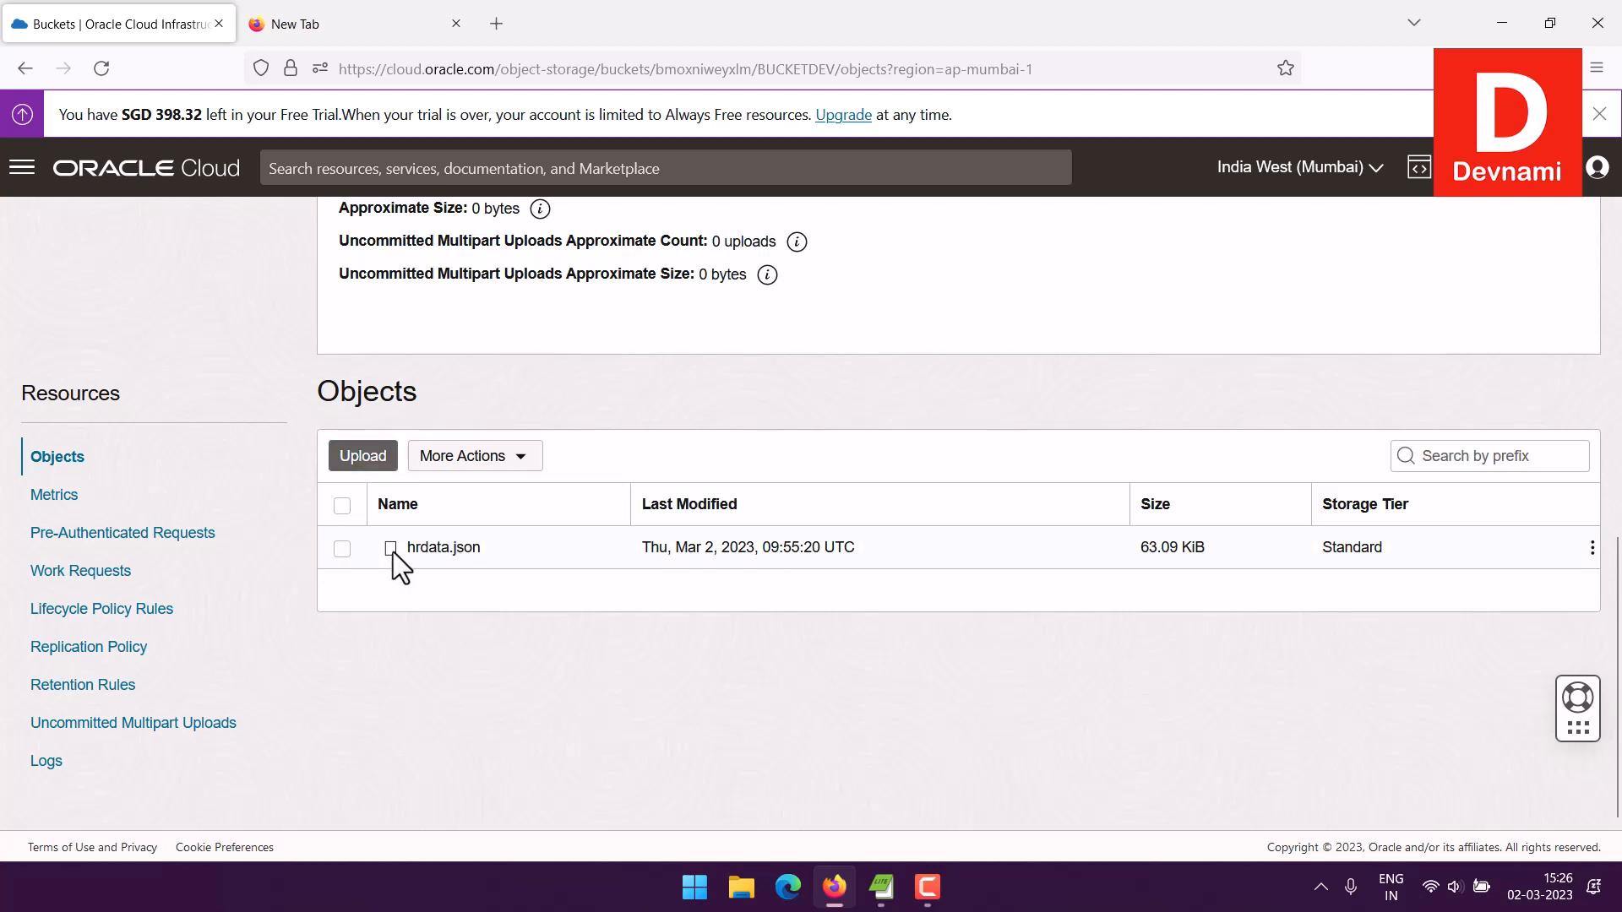
Step: Create a pre-authenticated request for the object hrdata.json that permits object reads and expires on Mar 3, 2023 09:56 UTC
left_click(1592, 548)
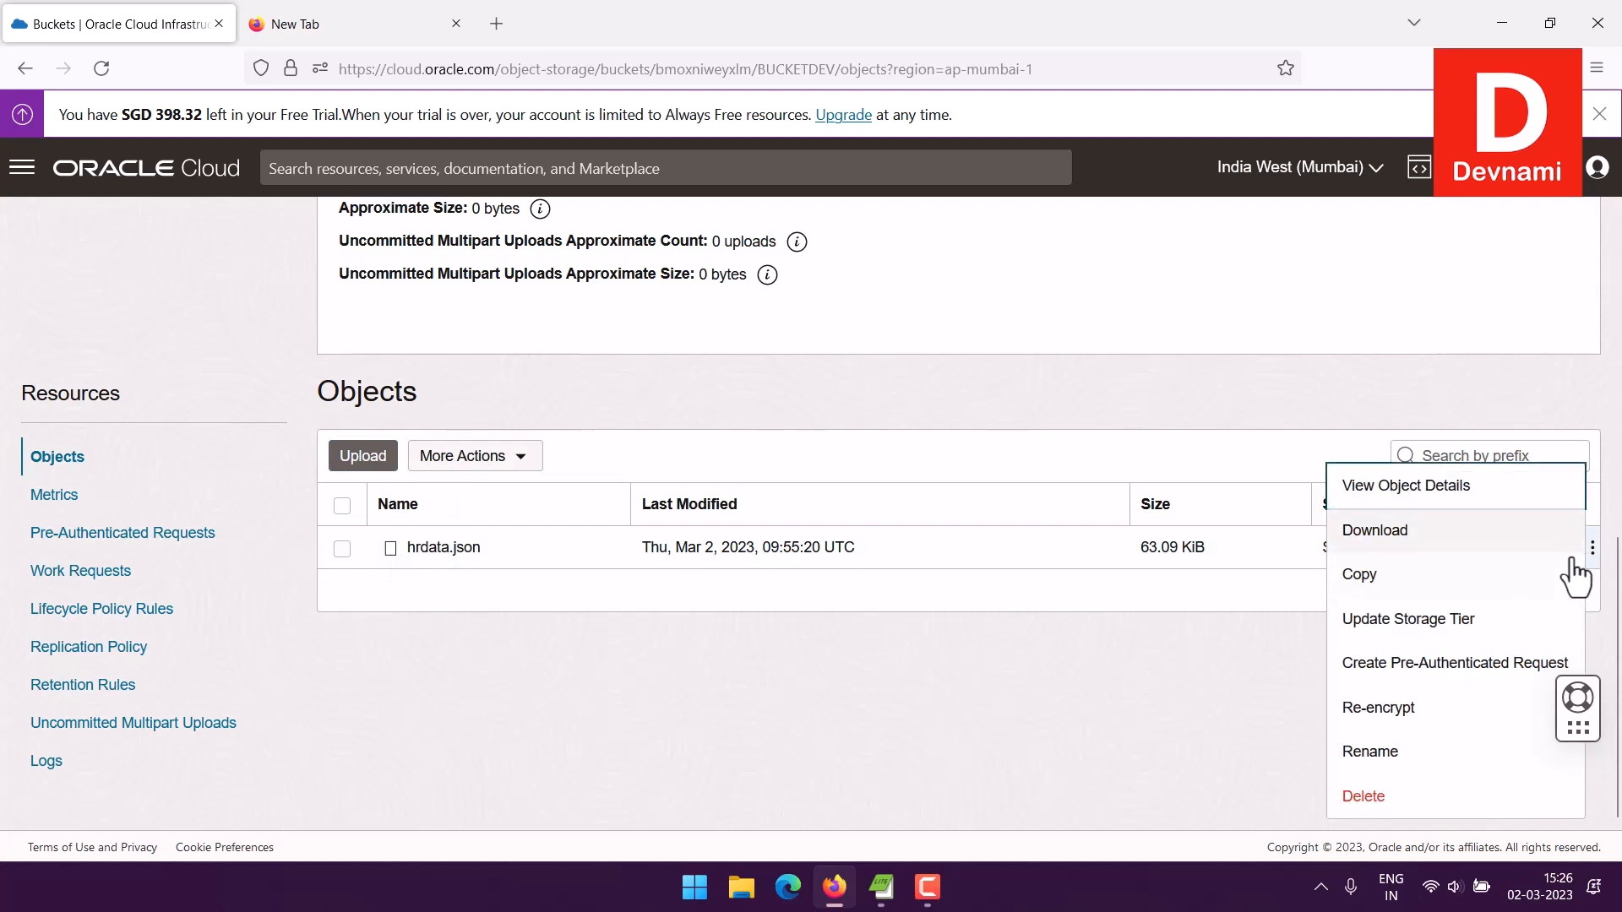
left_click(1421, 665)
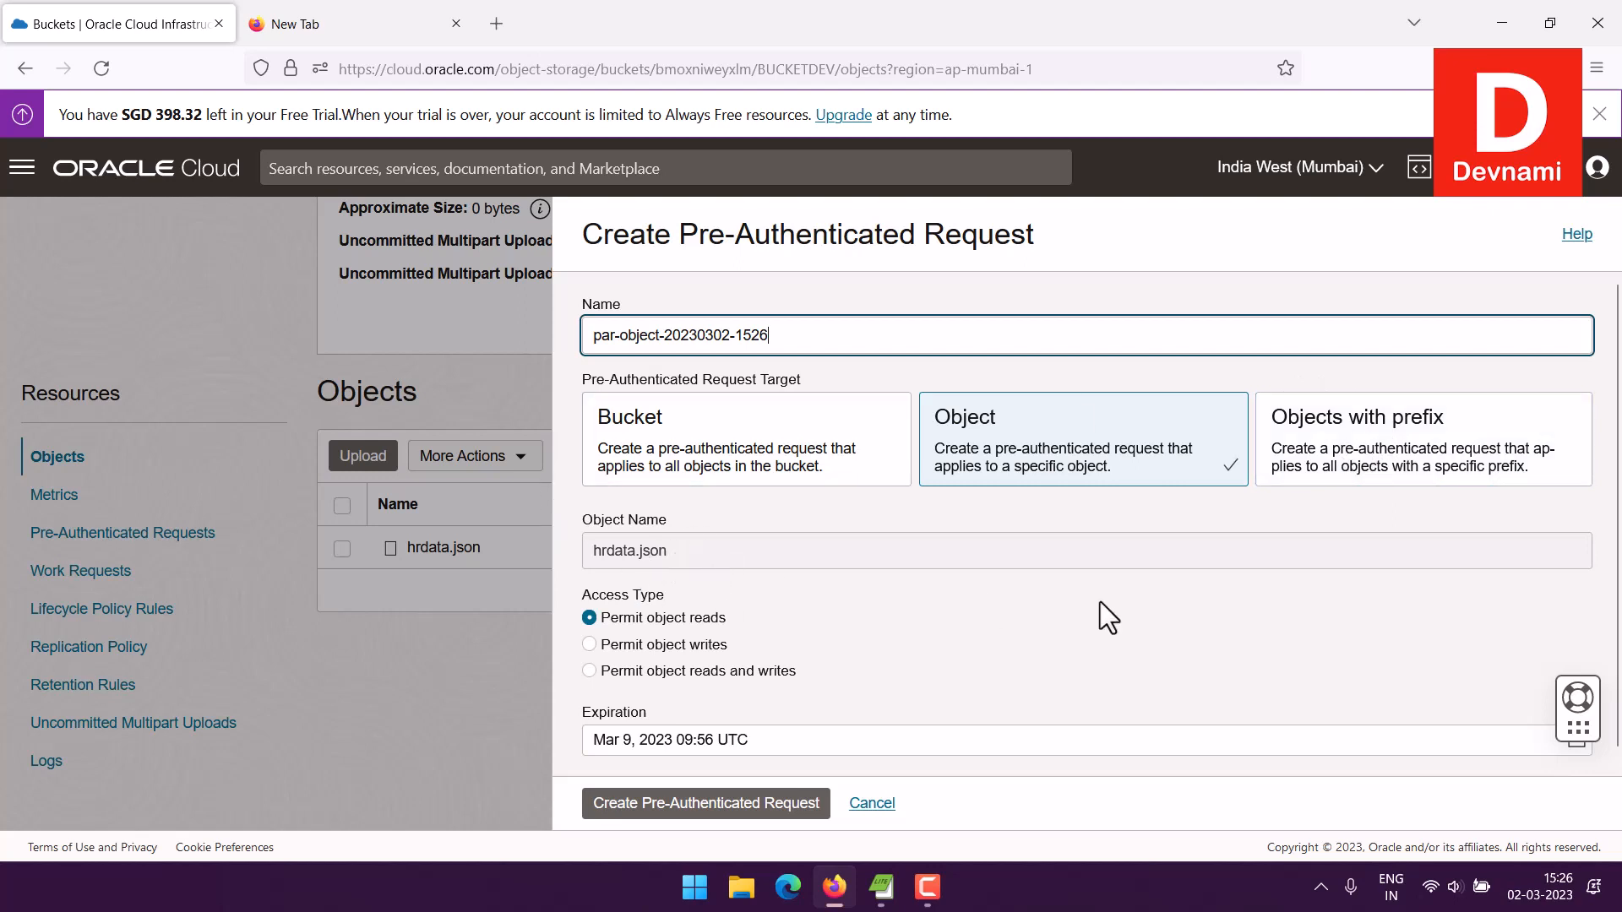
scroll(1102, 604, "down", 1)
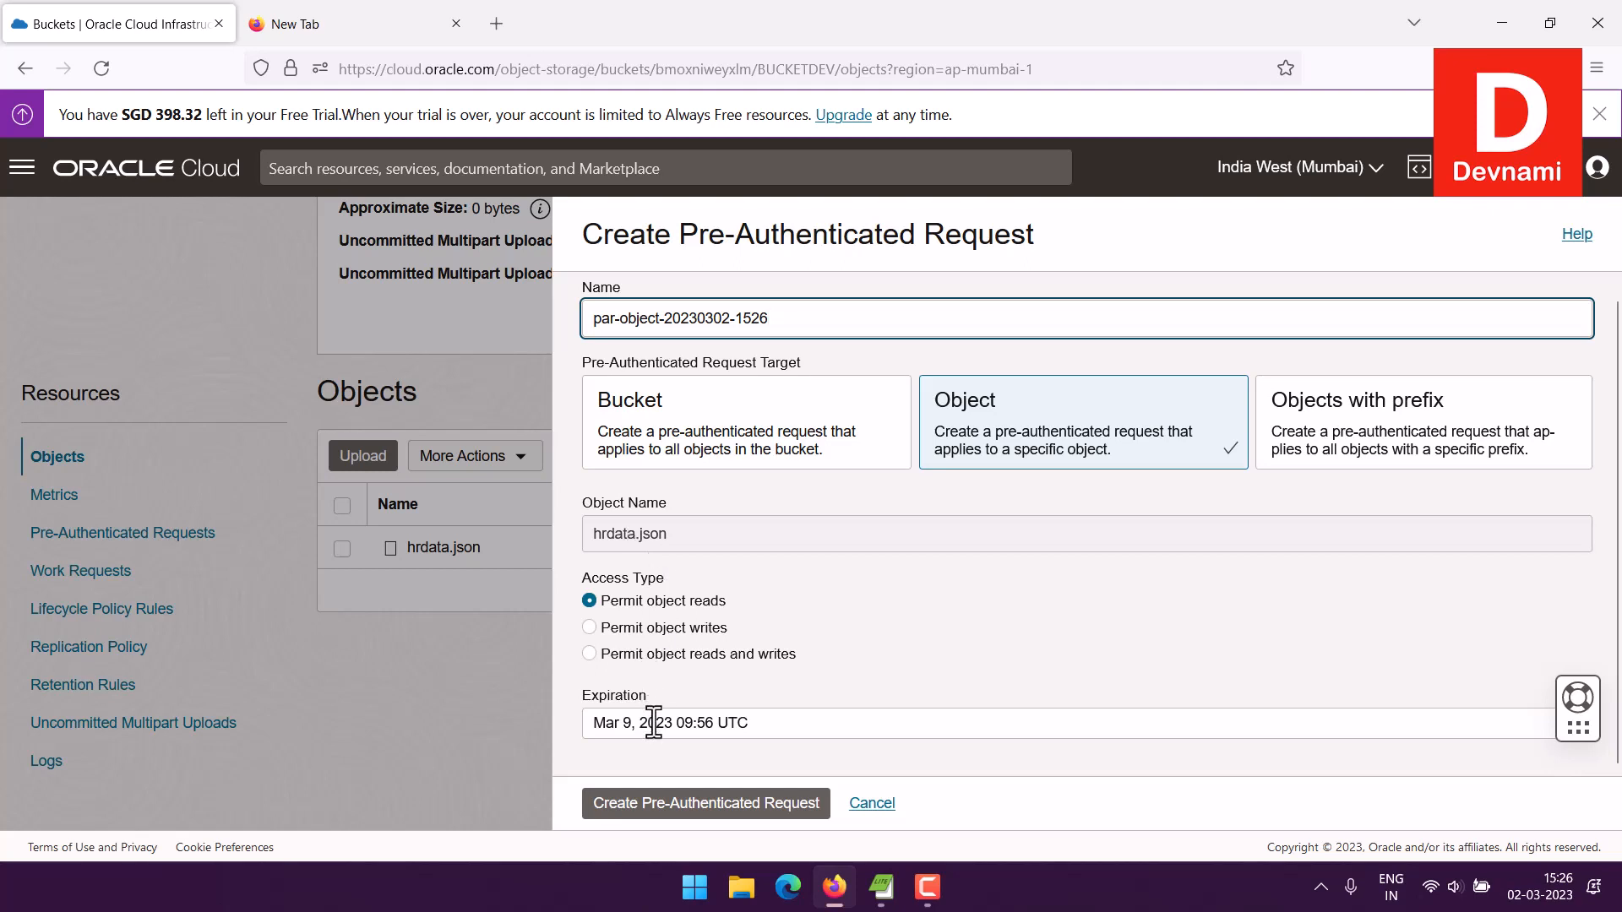
left_click(798, 720)
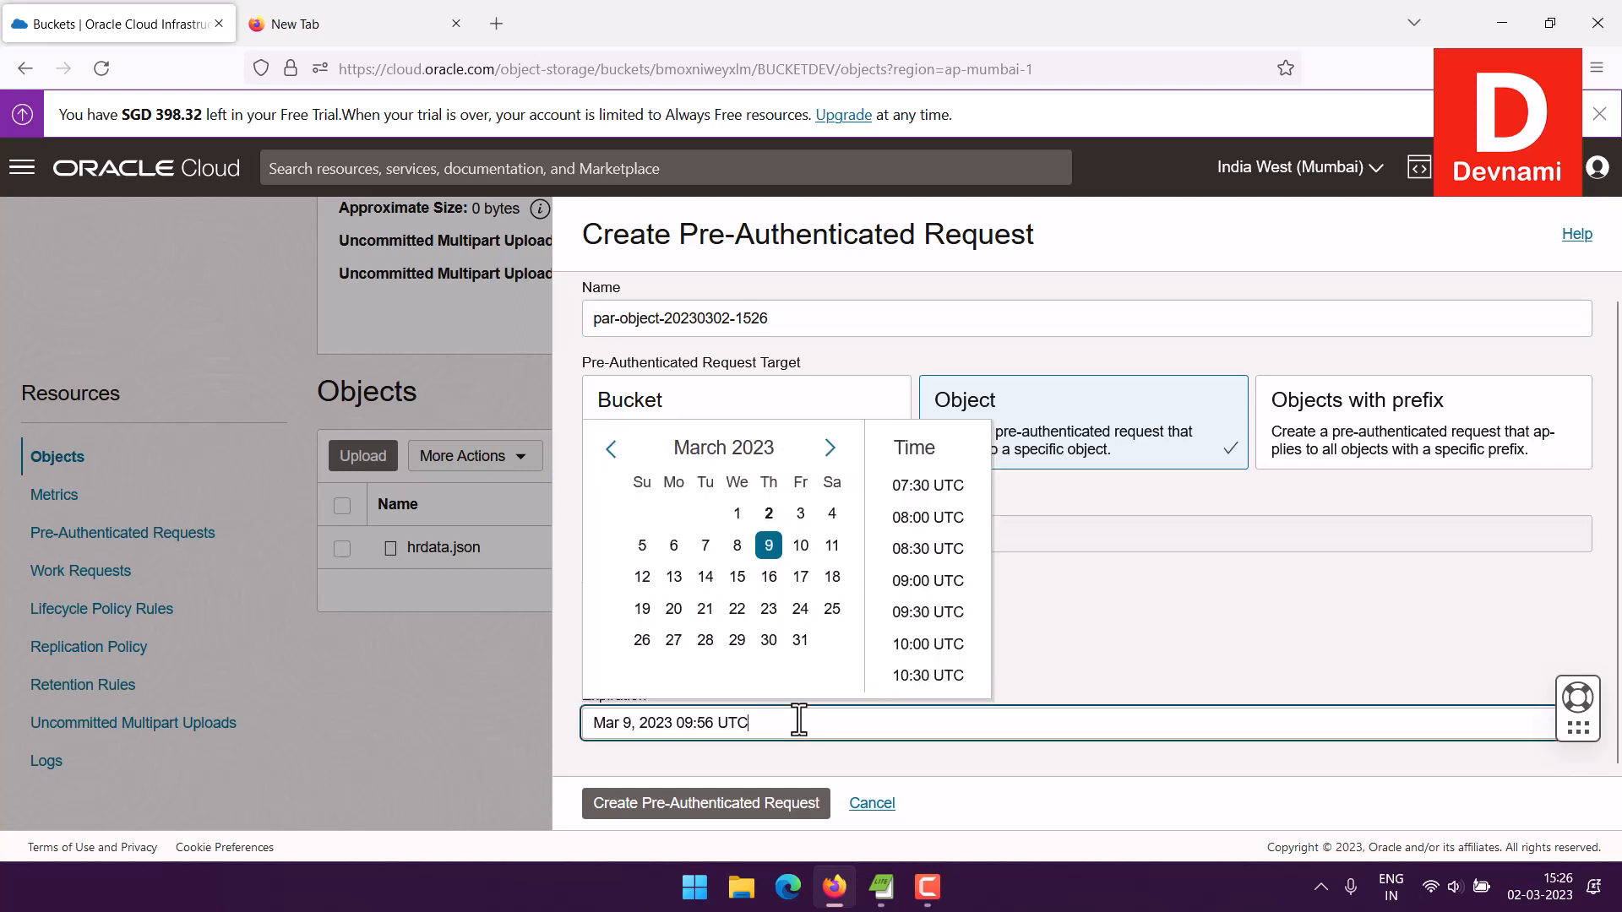
left_click(800, 515)
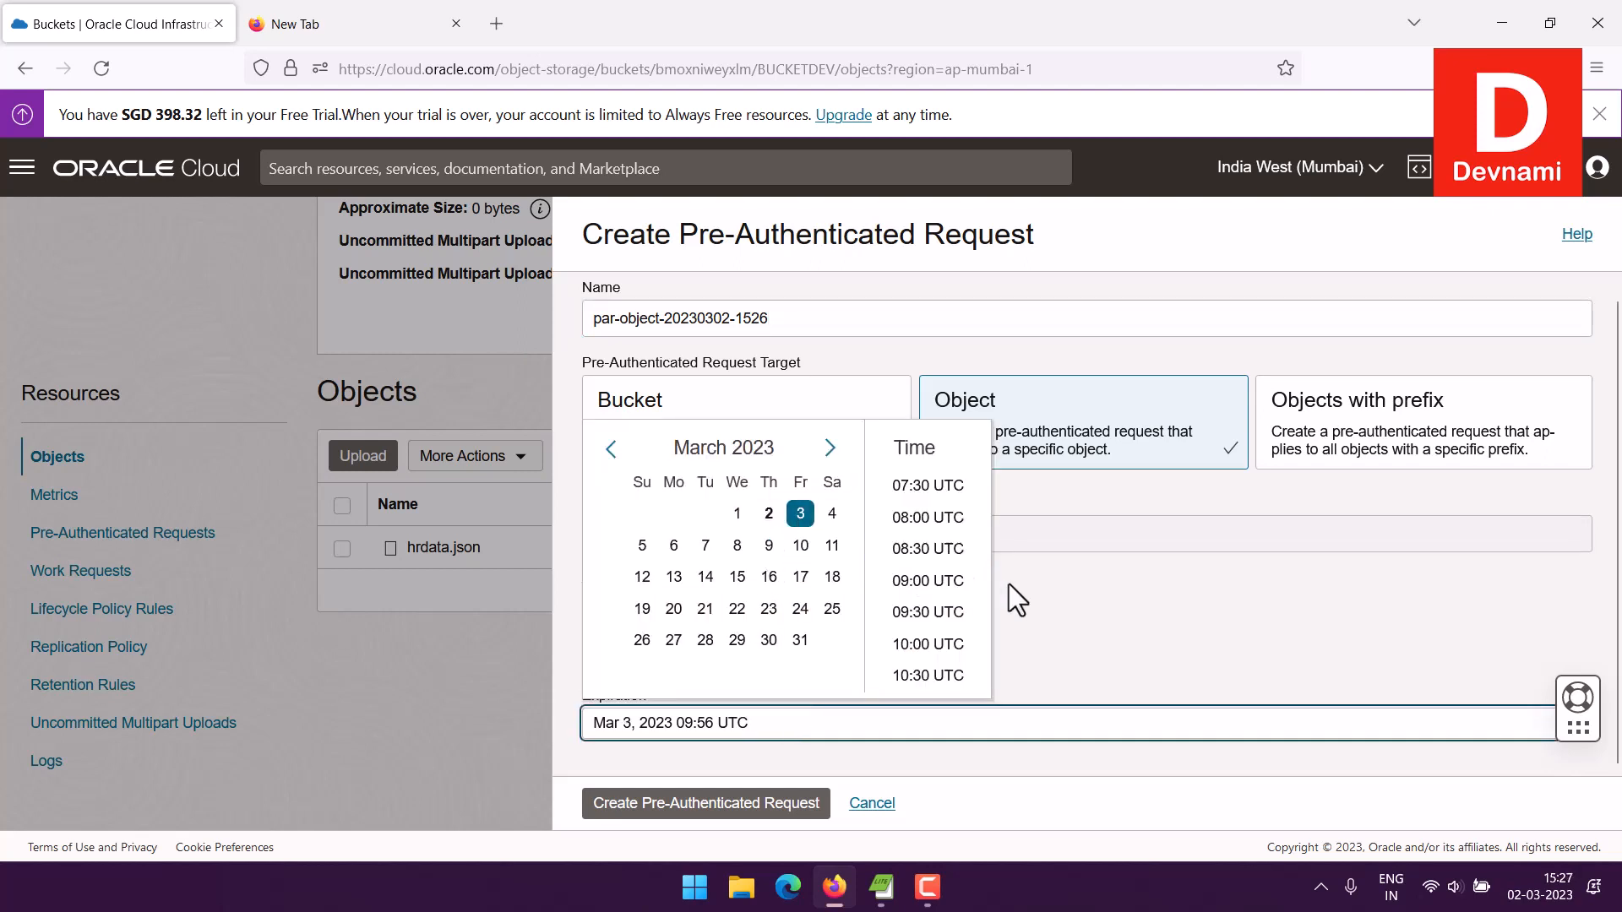
left_click(1090, 647)
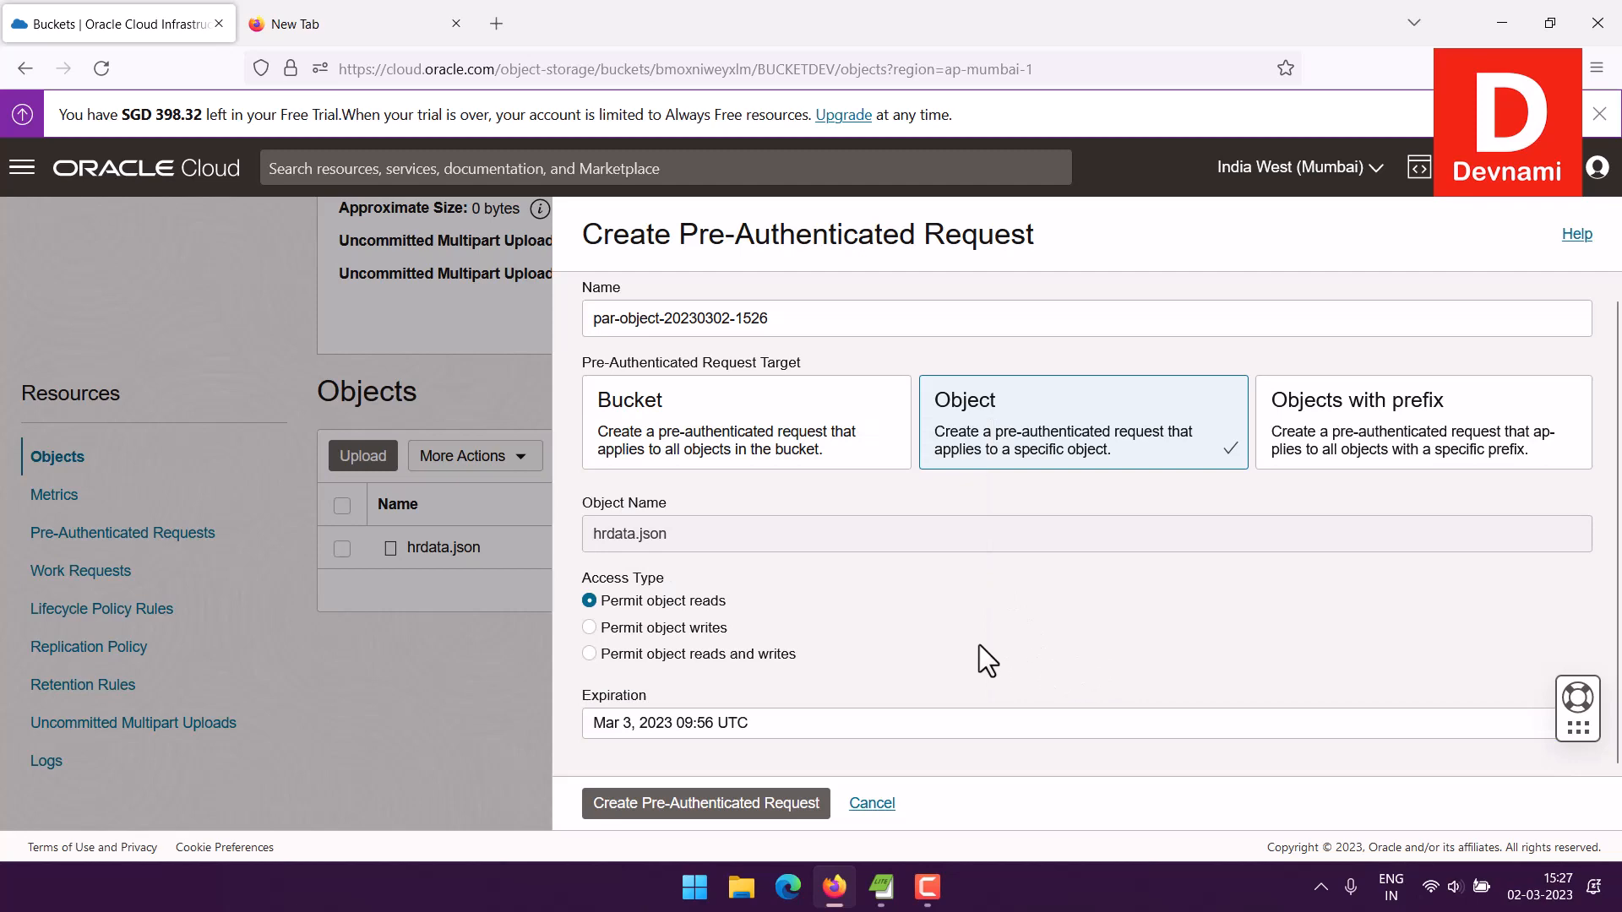
left_click(713, 807)
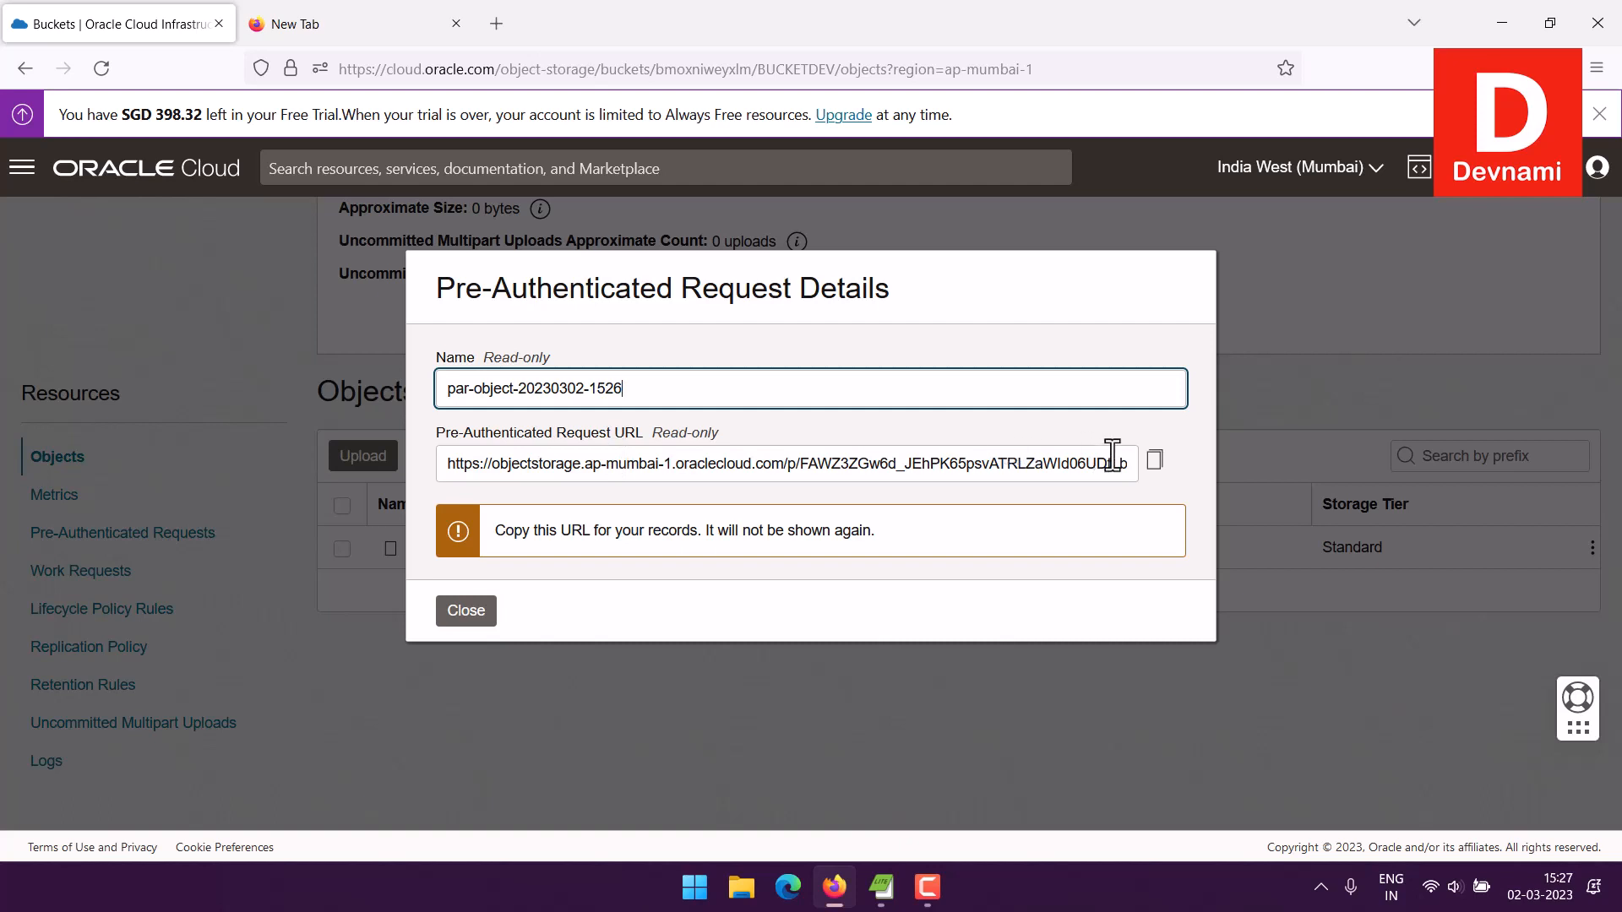
Step: Copy the pre-authenticated request URL for hrdata.json and open it in the empty browser tab
left_click(1155, 469)
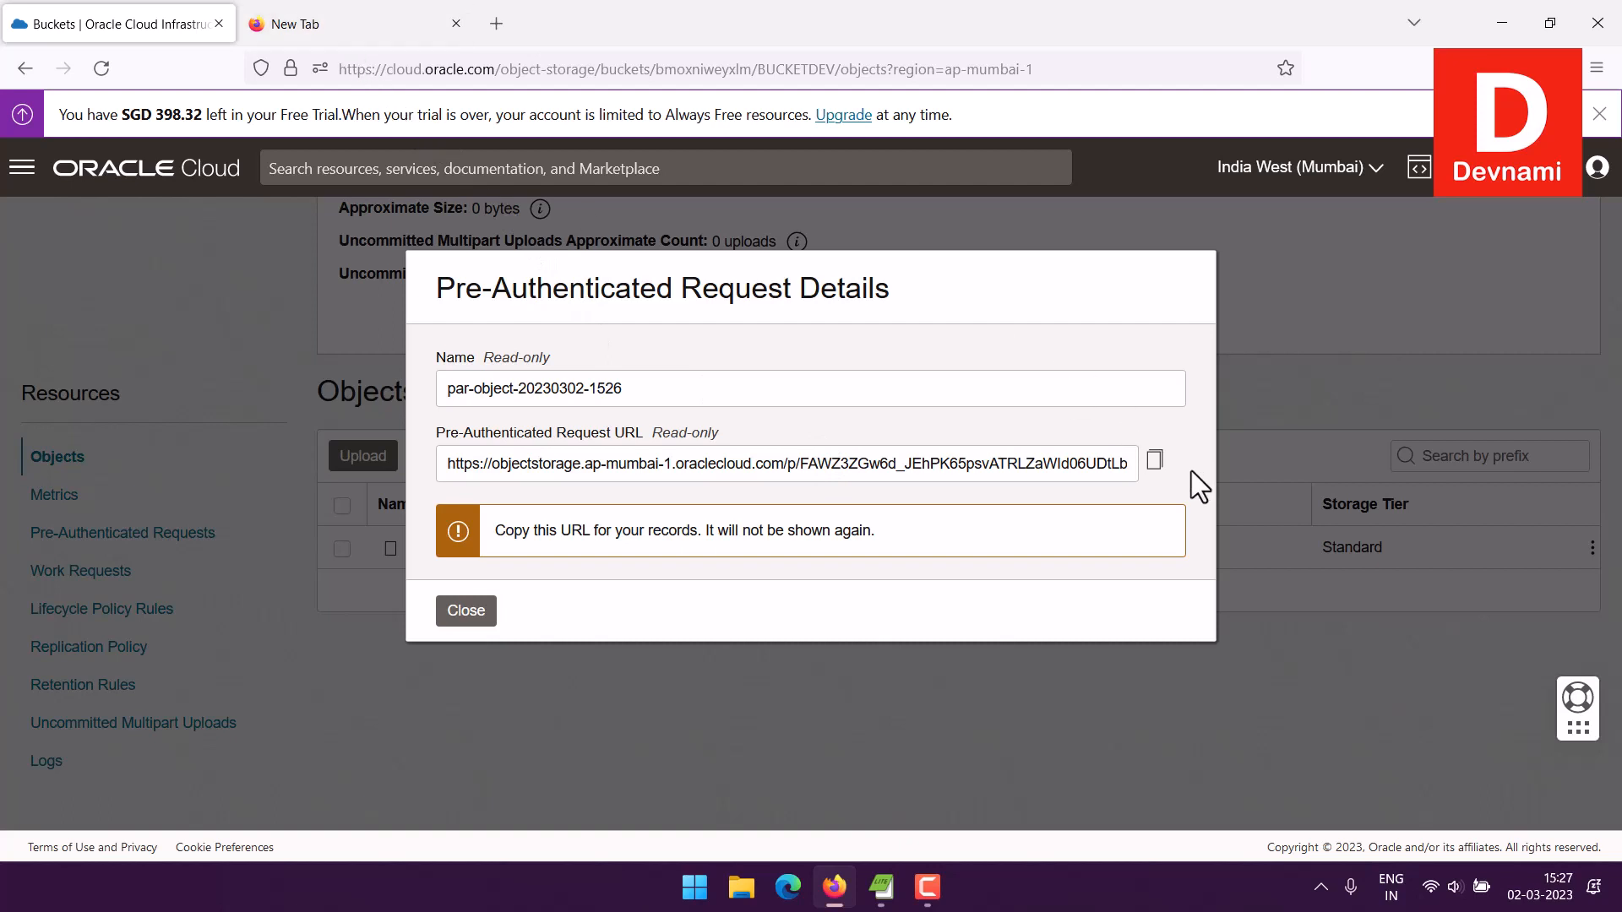
left_click(311, 23)
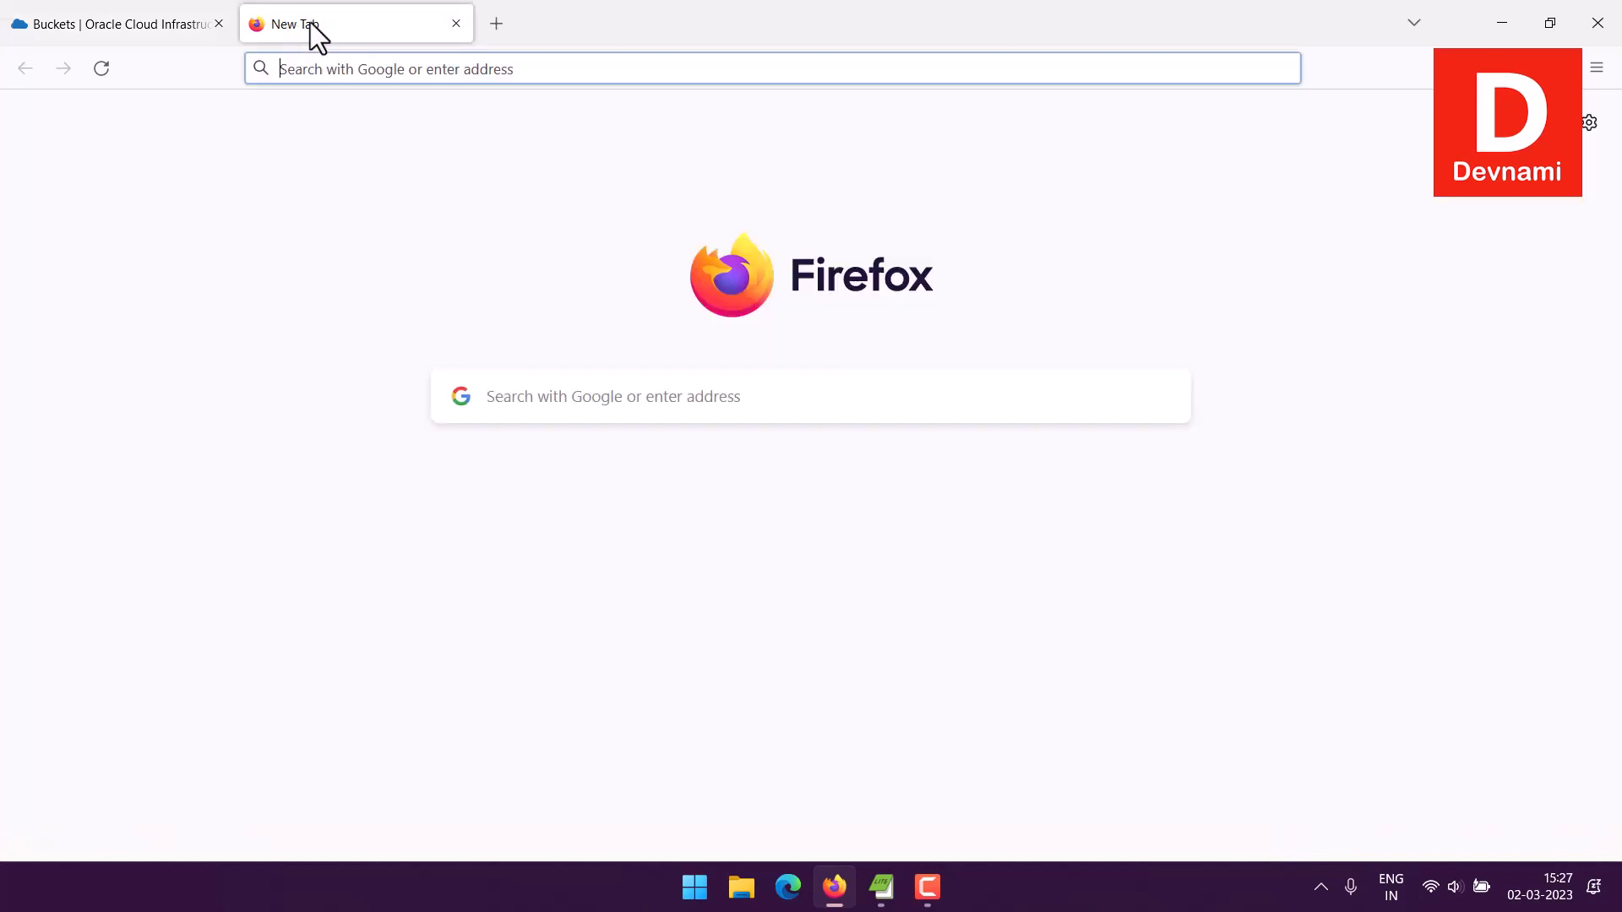
key("ctrl+v")
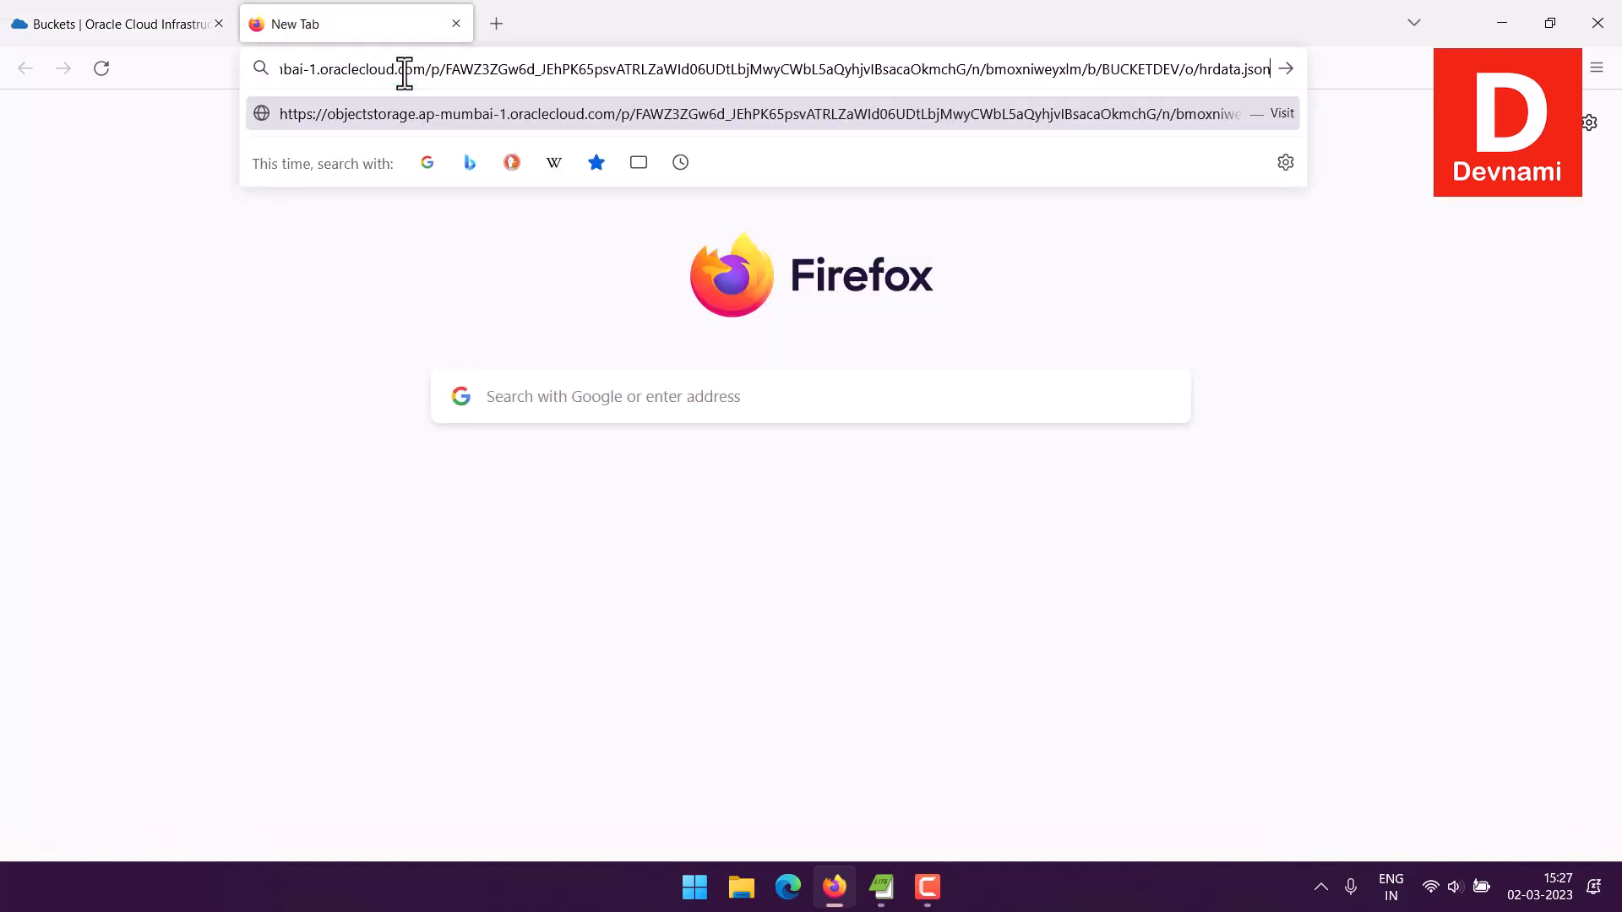
key("Return")
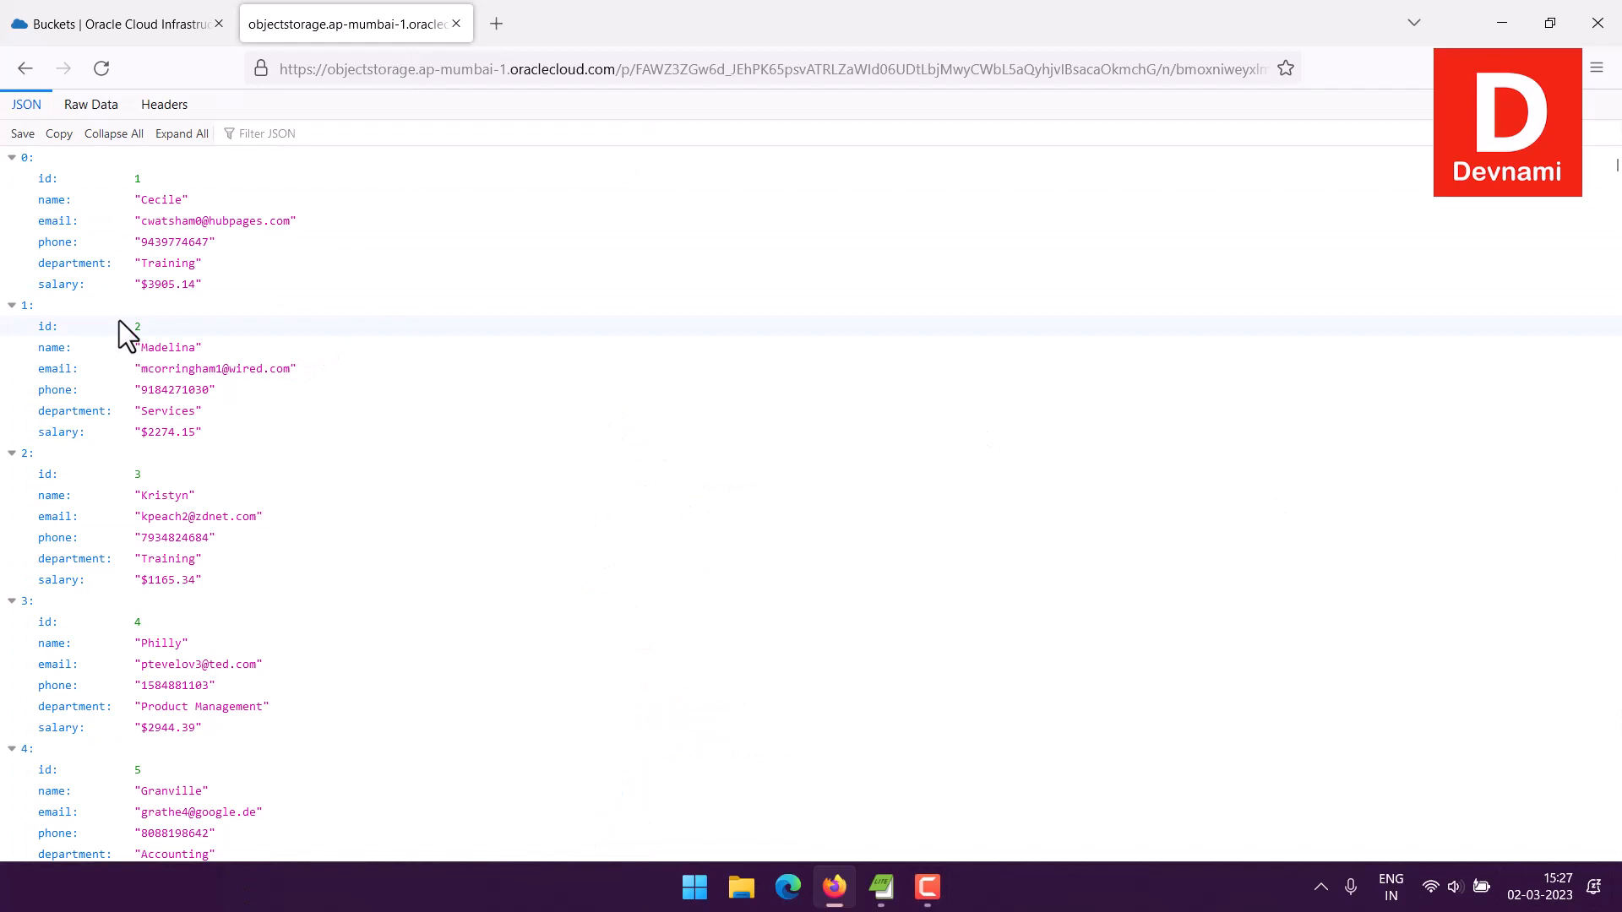
Step: Examine the hrdata.json records in both formatted and raw form, and close the file's tab and the pre-authenticated request details
scroll(352, 256, "down", 10)
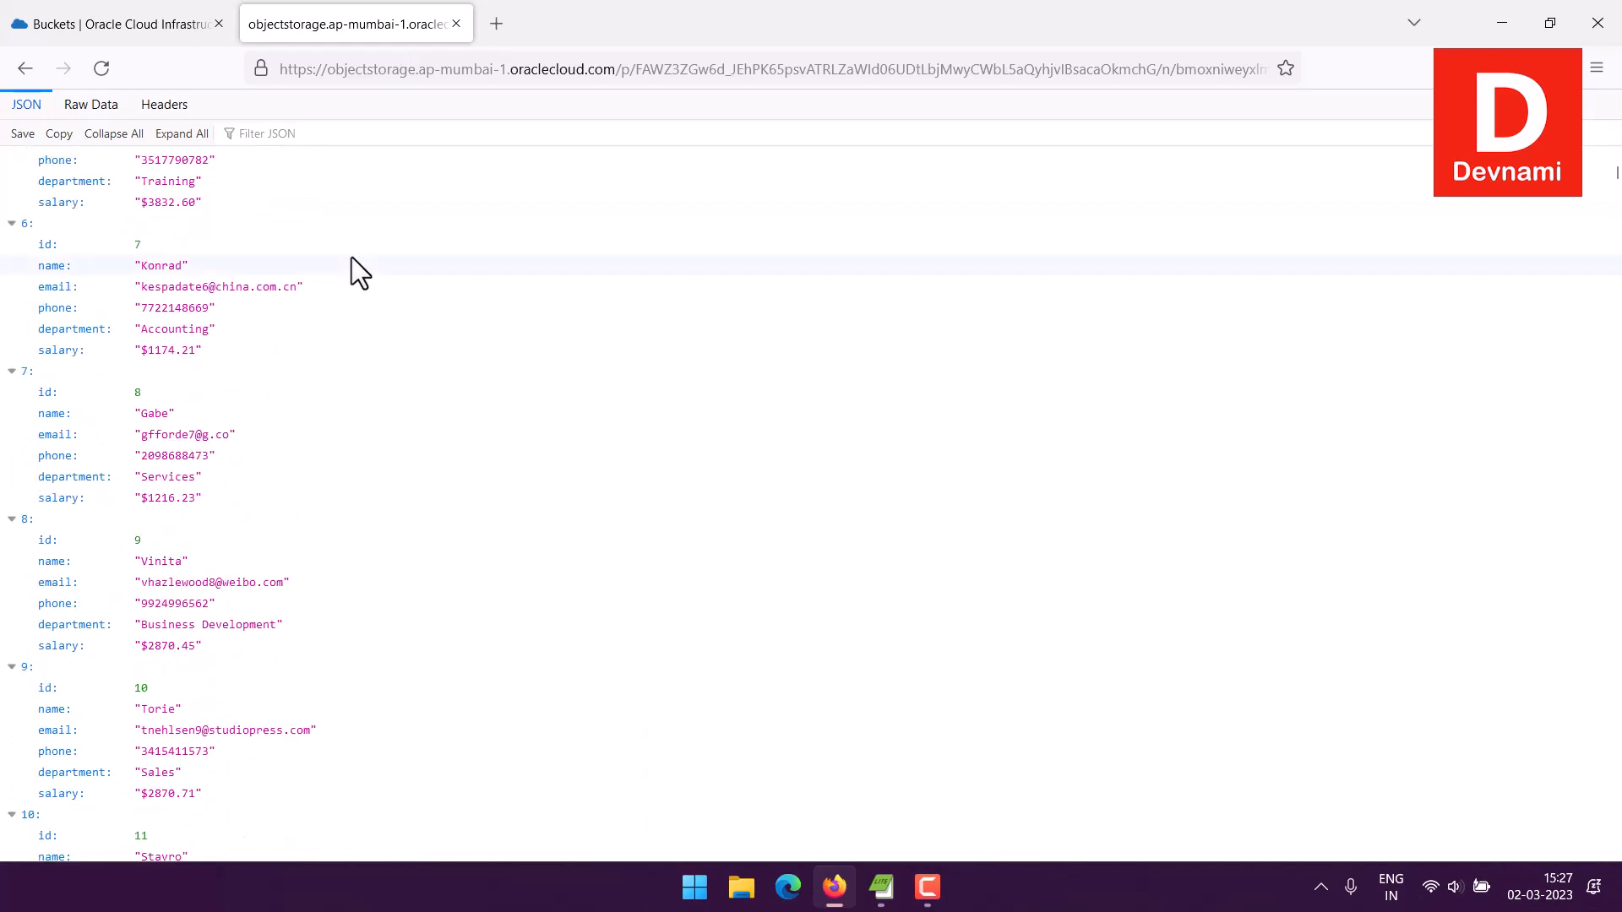
scroll(352, 257, "down", 6)
scroll(352, 257, "up", 15)
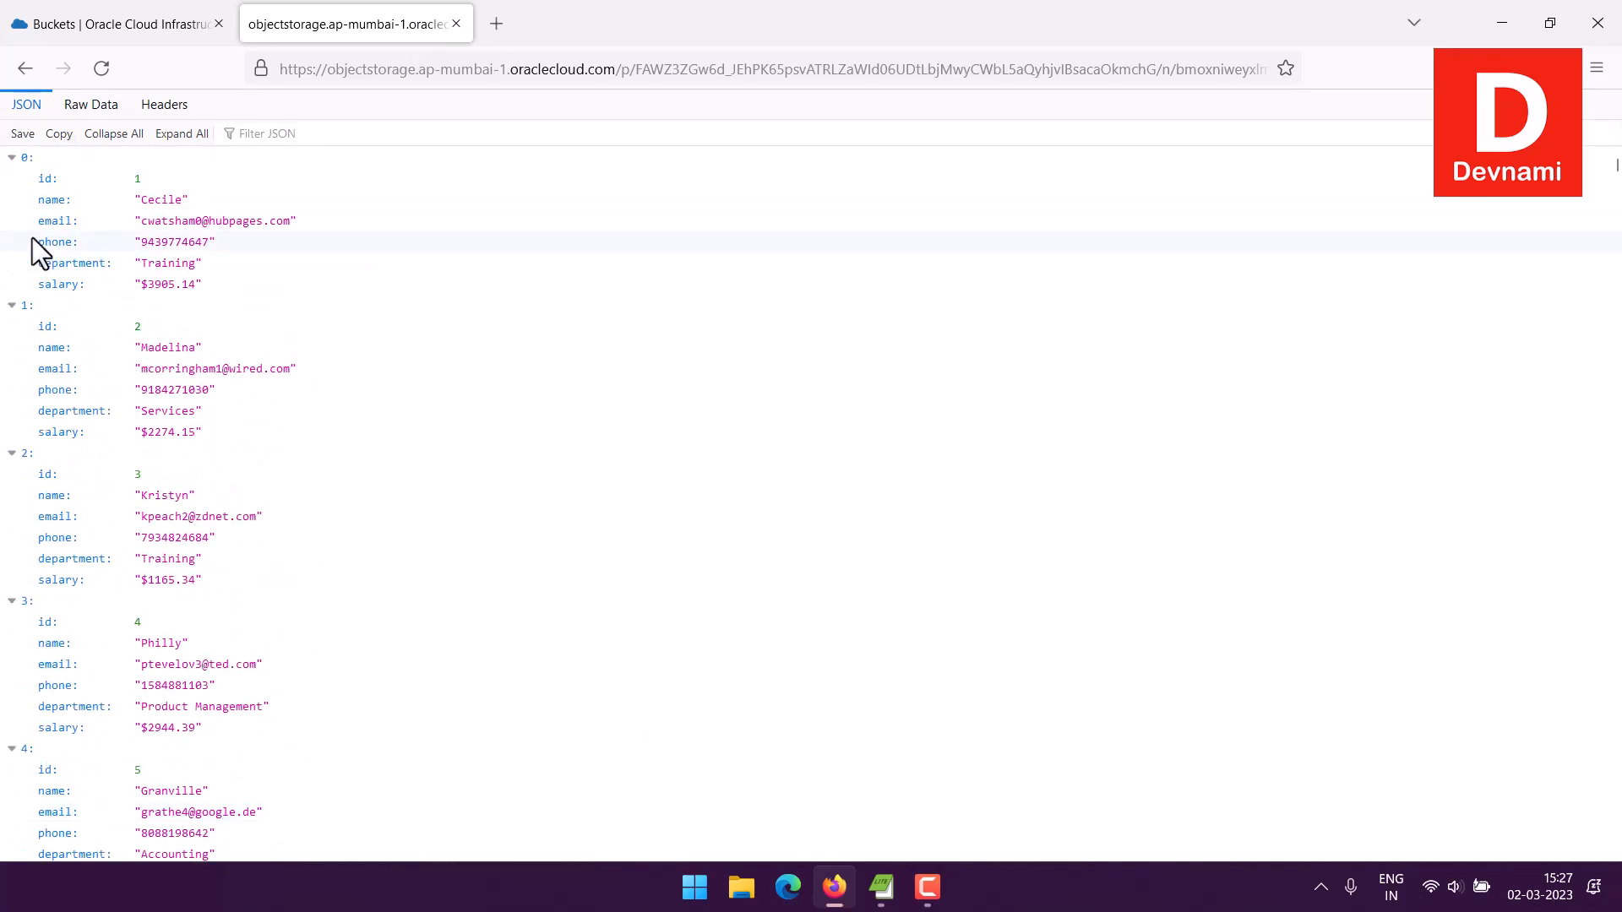
left_click(94, 106)
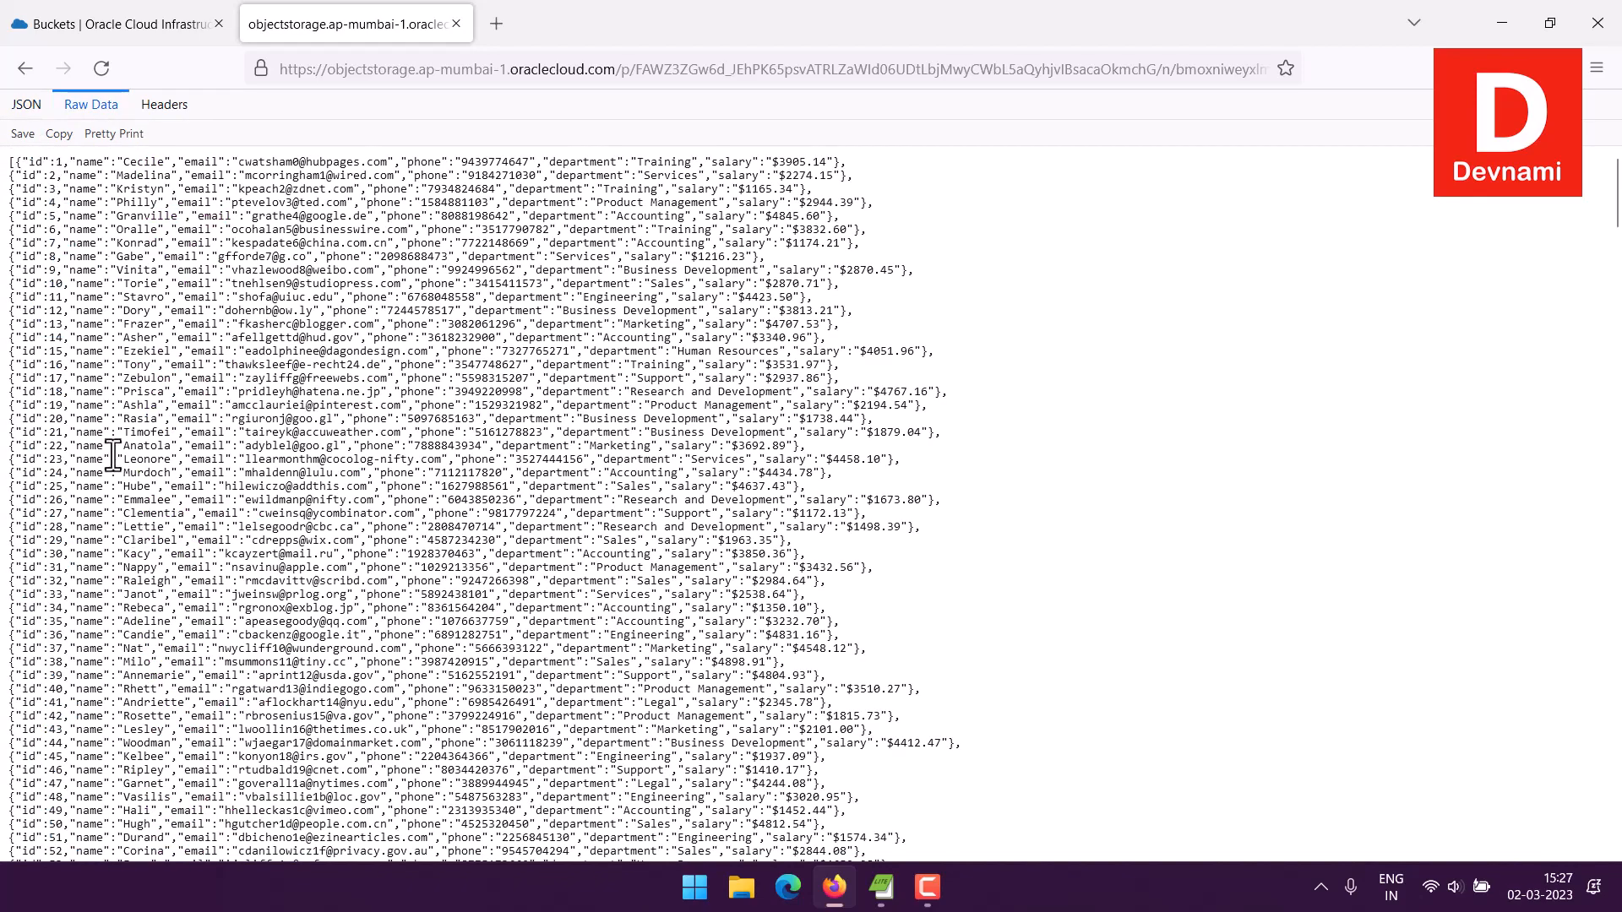
scroll(118, 448, "down", 20)
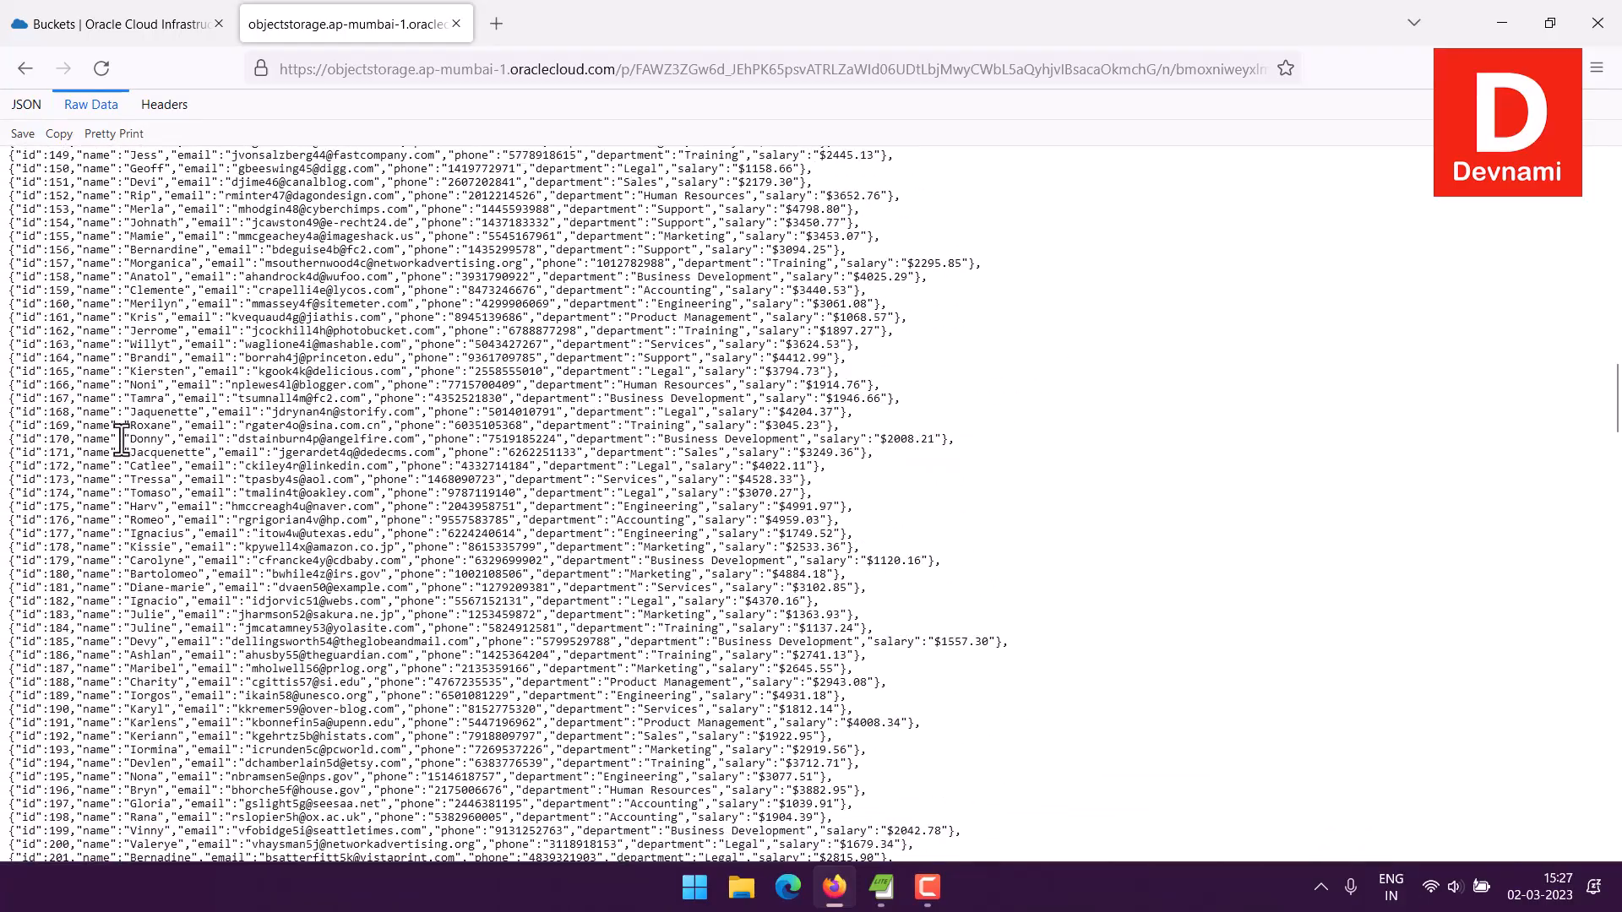
scroll(122, 439, "up", 20)
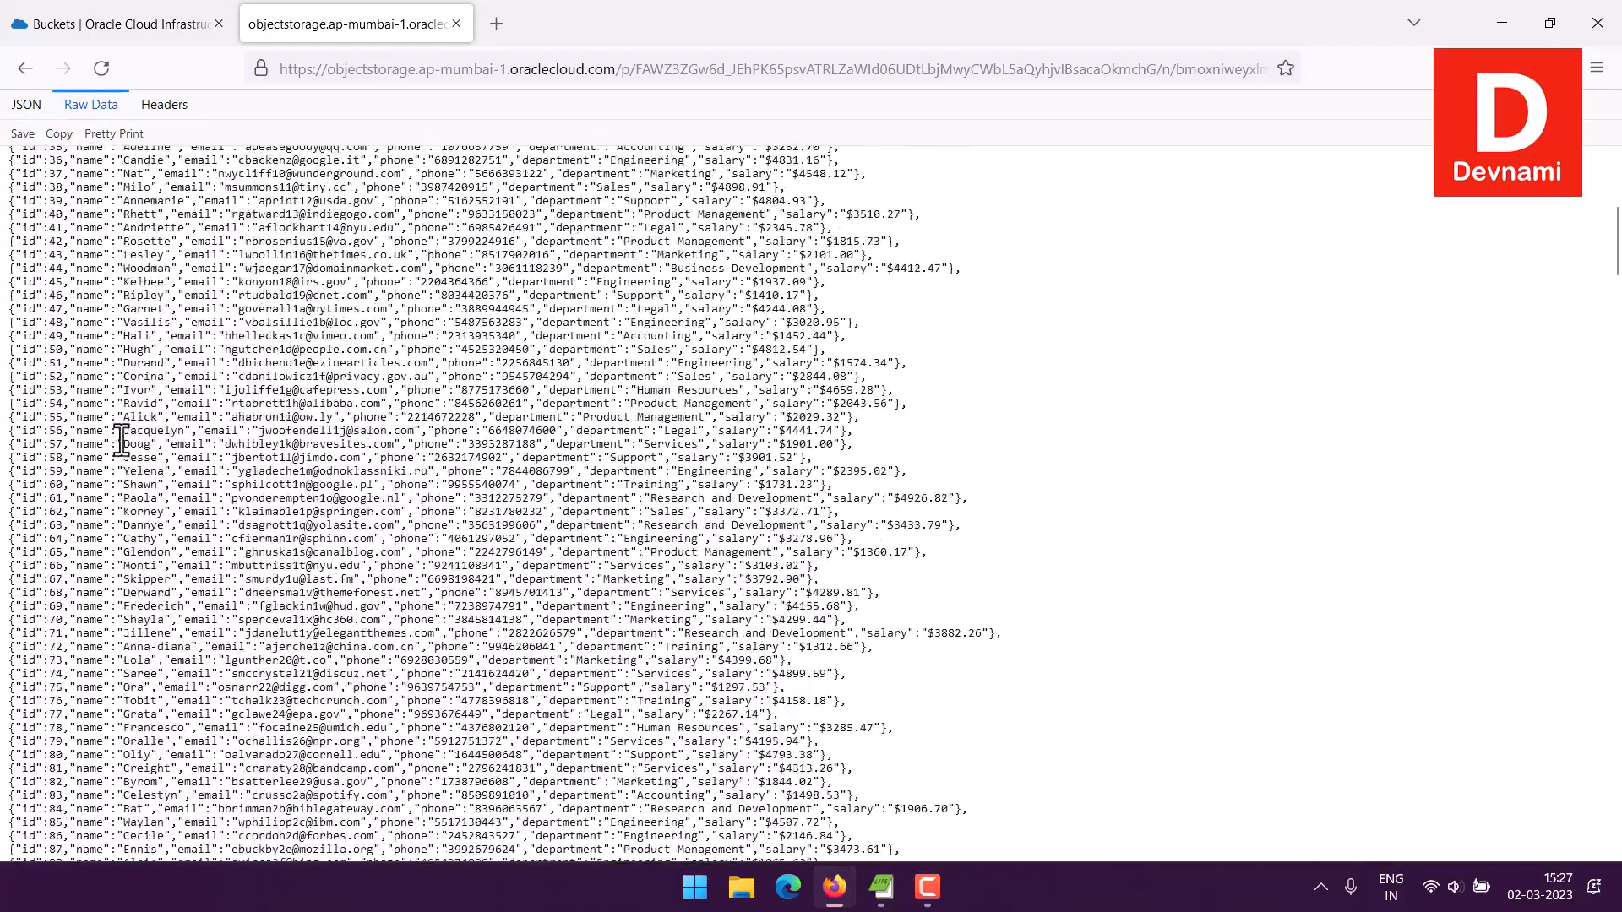
scroll(122, 439, "up", 10)
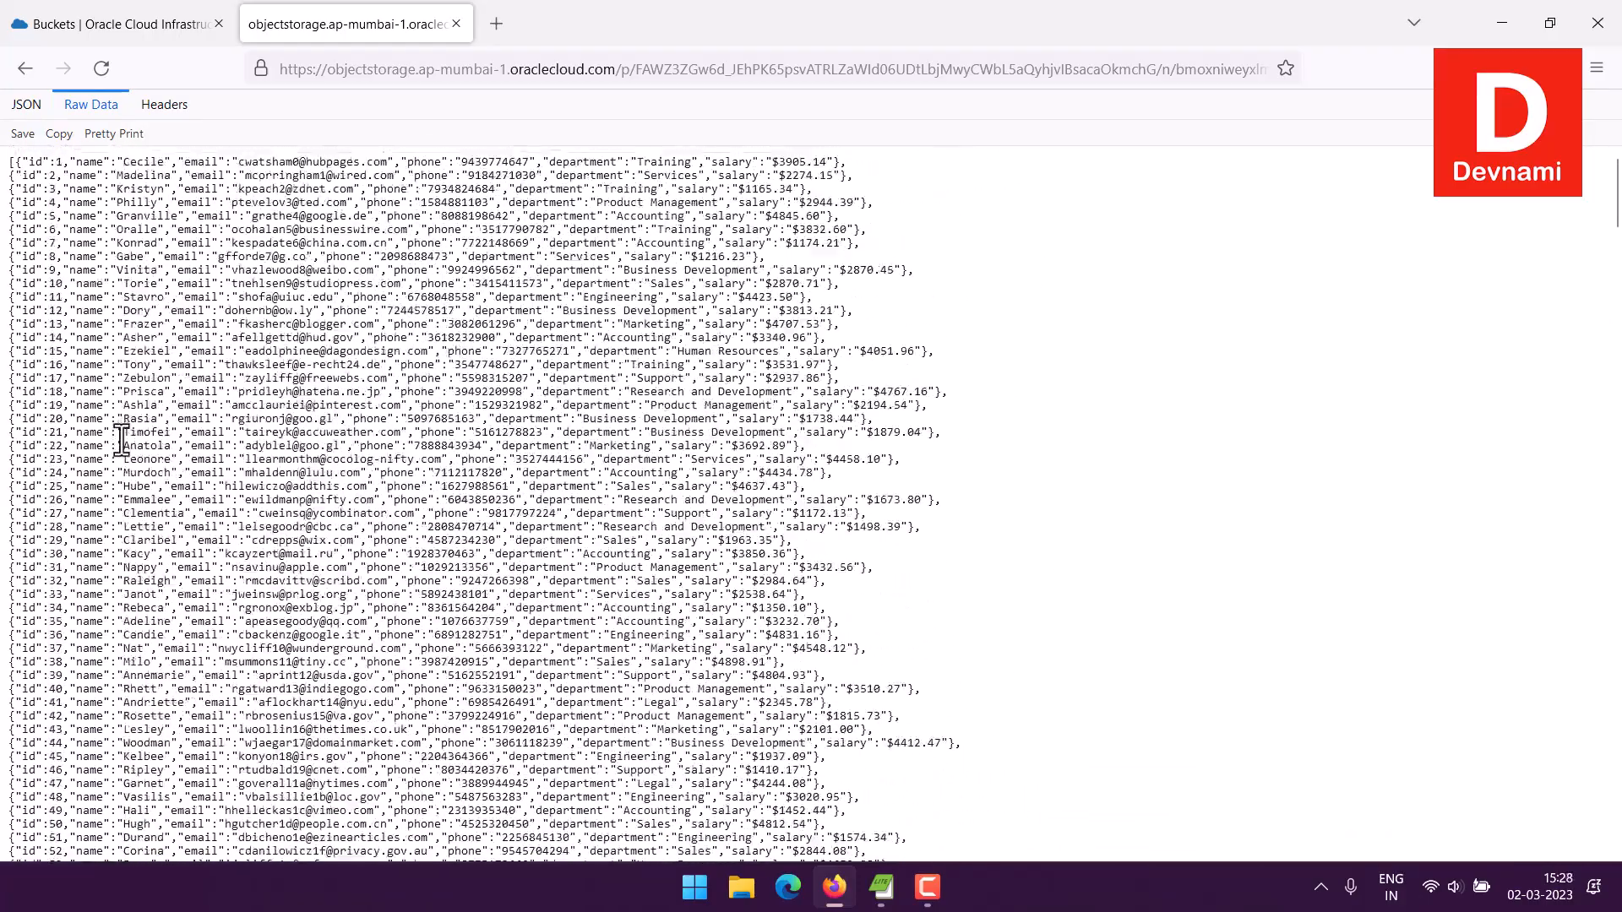
left_click(27, 102)
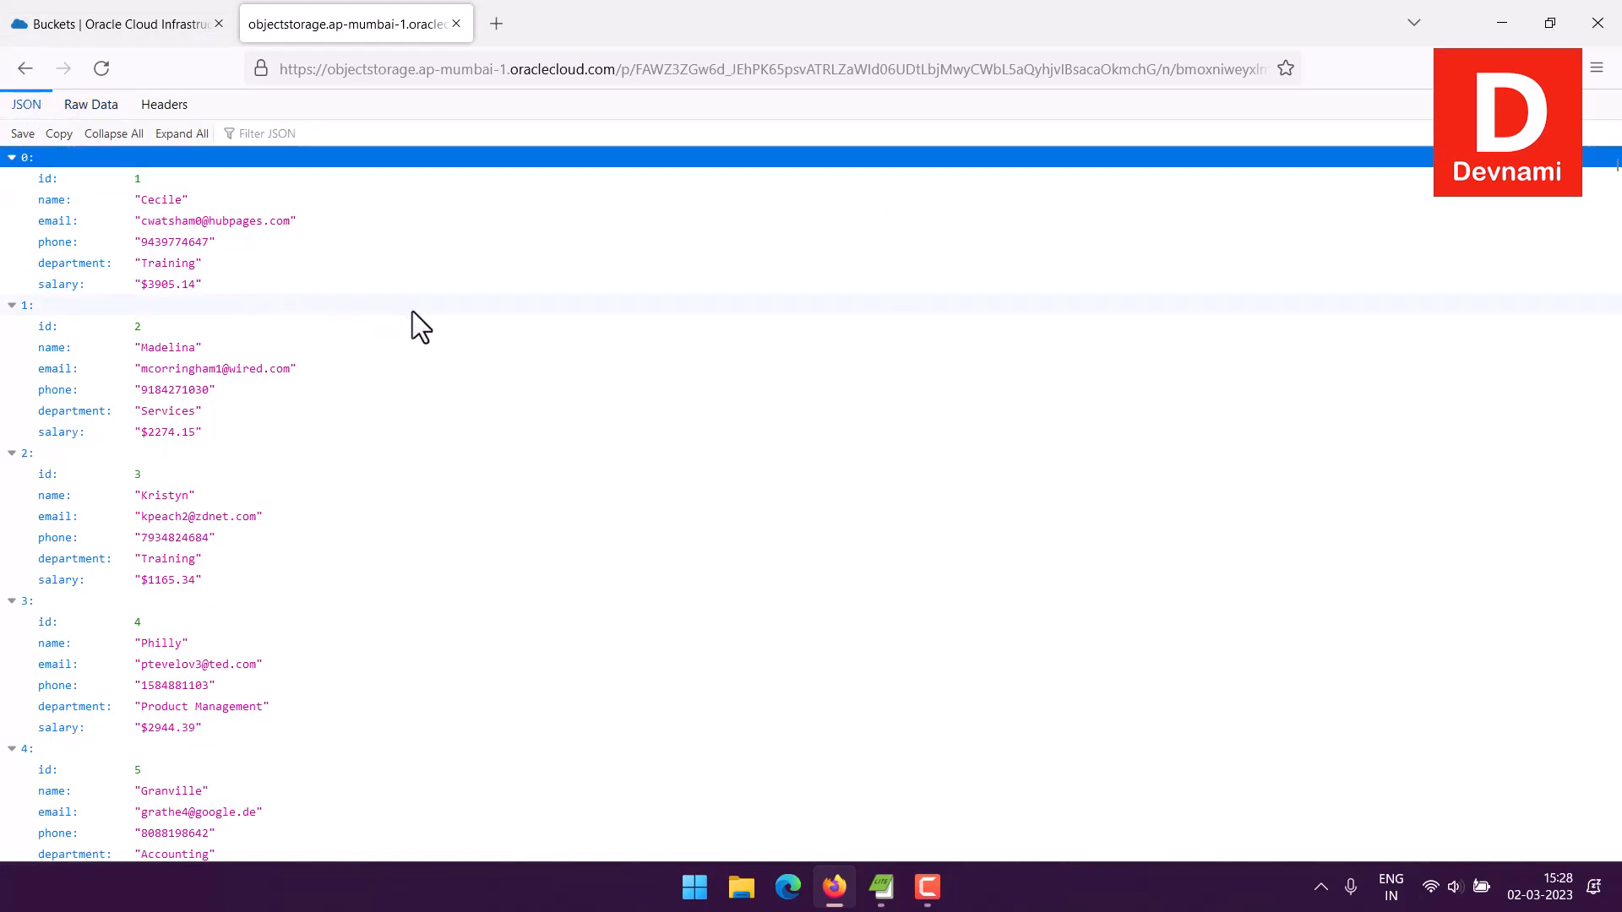
scroll(428, 311, "down", 8)
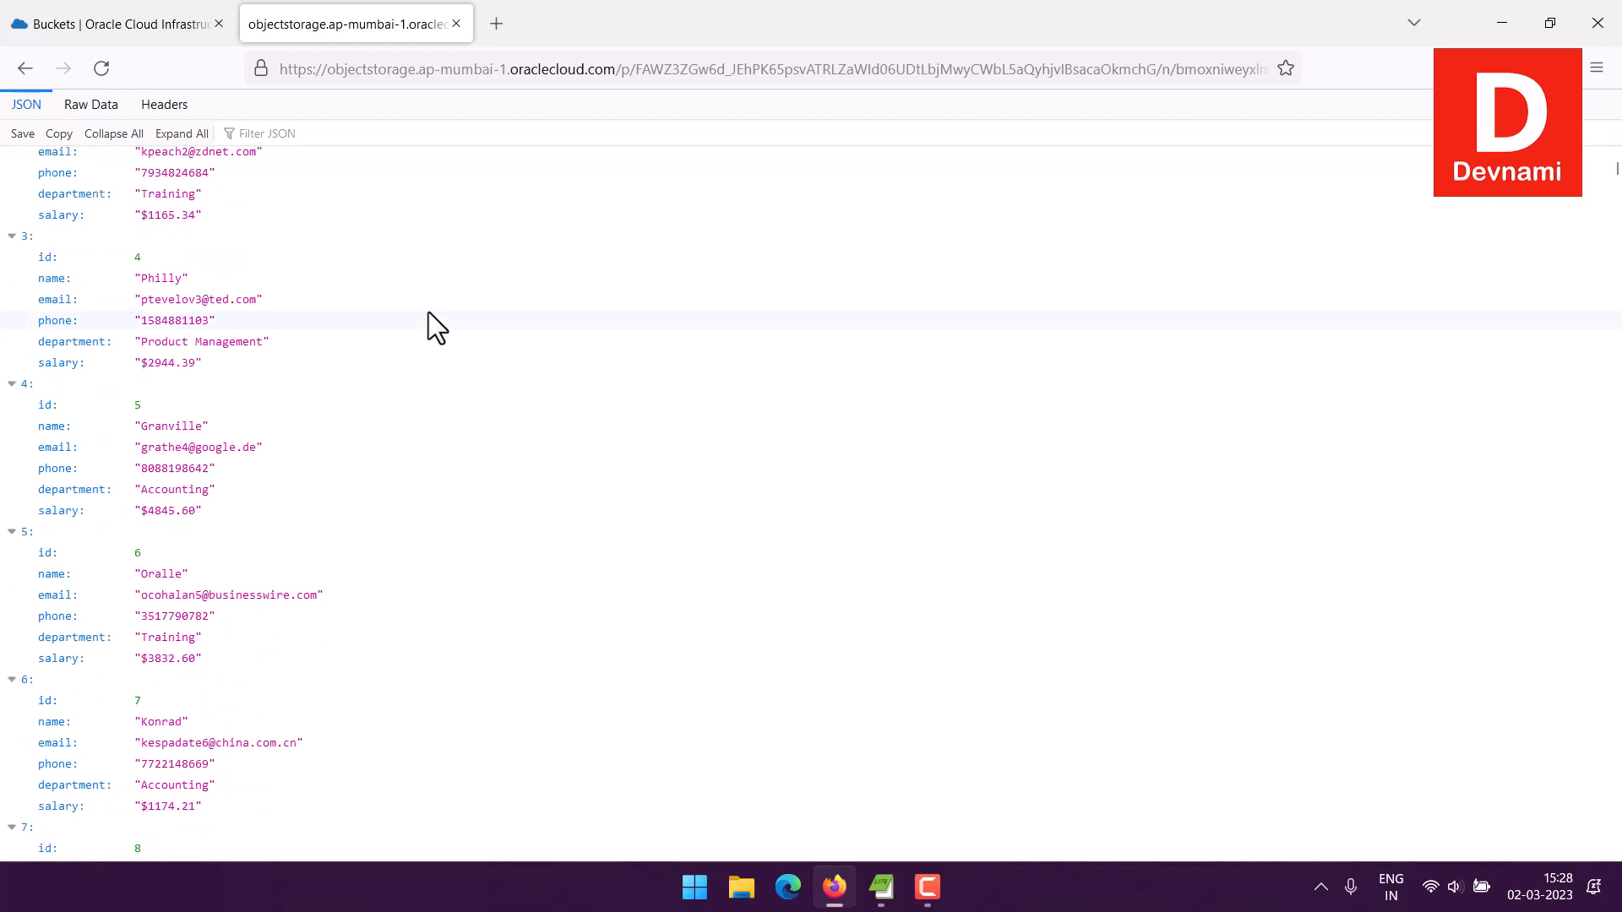
scroll(429, 312, "up", 8)
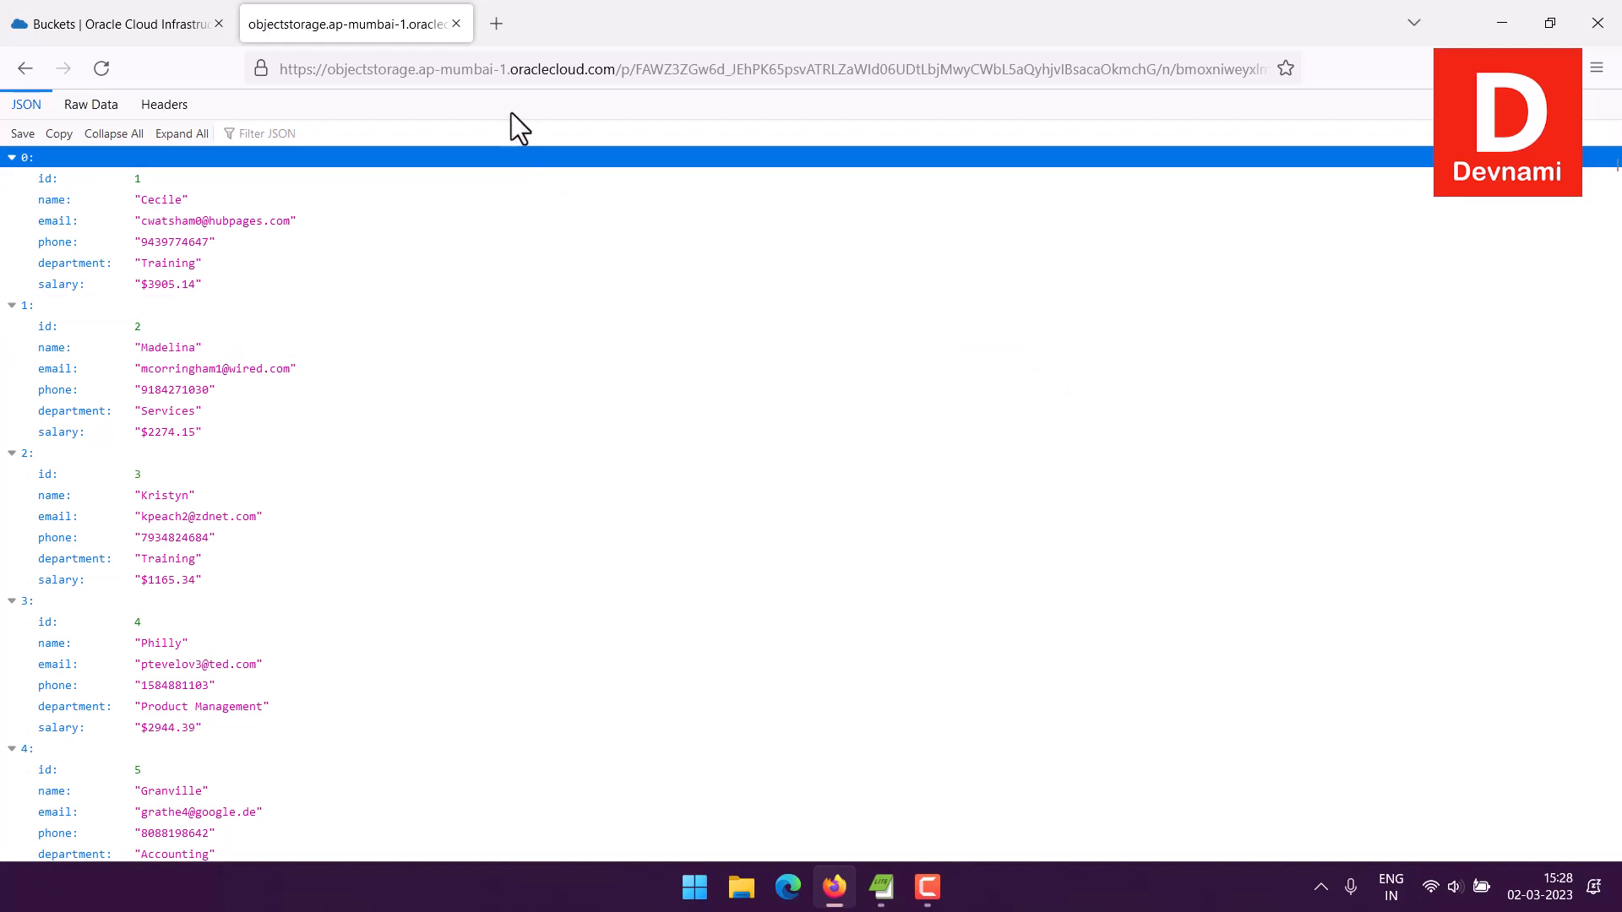
left_click(456, 24)
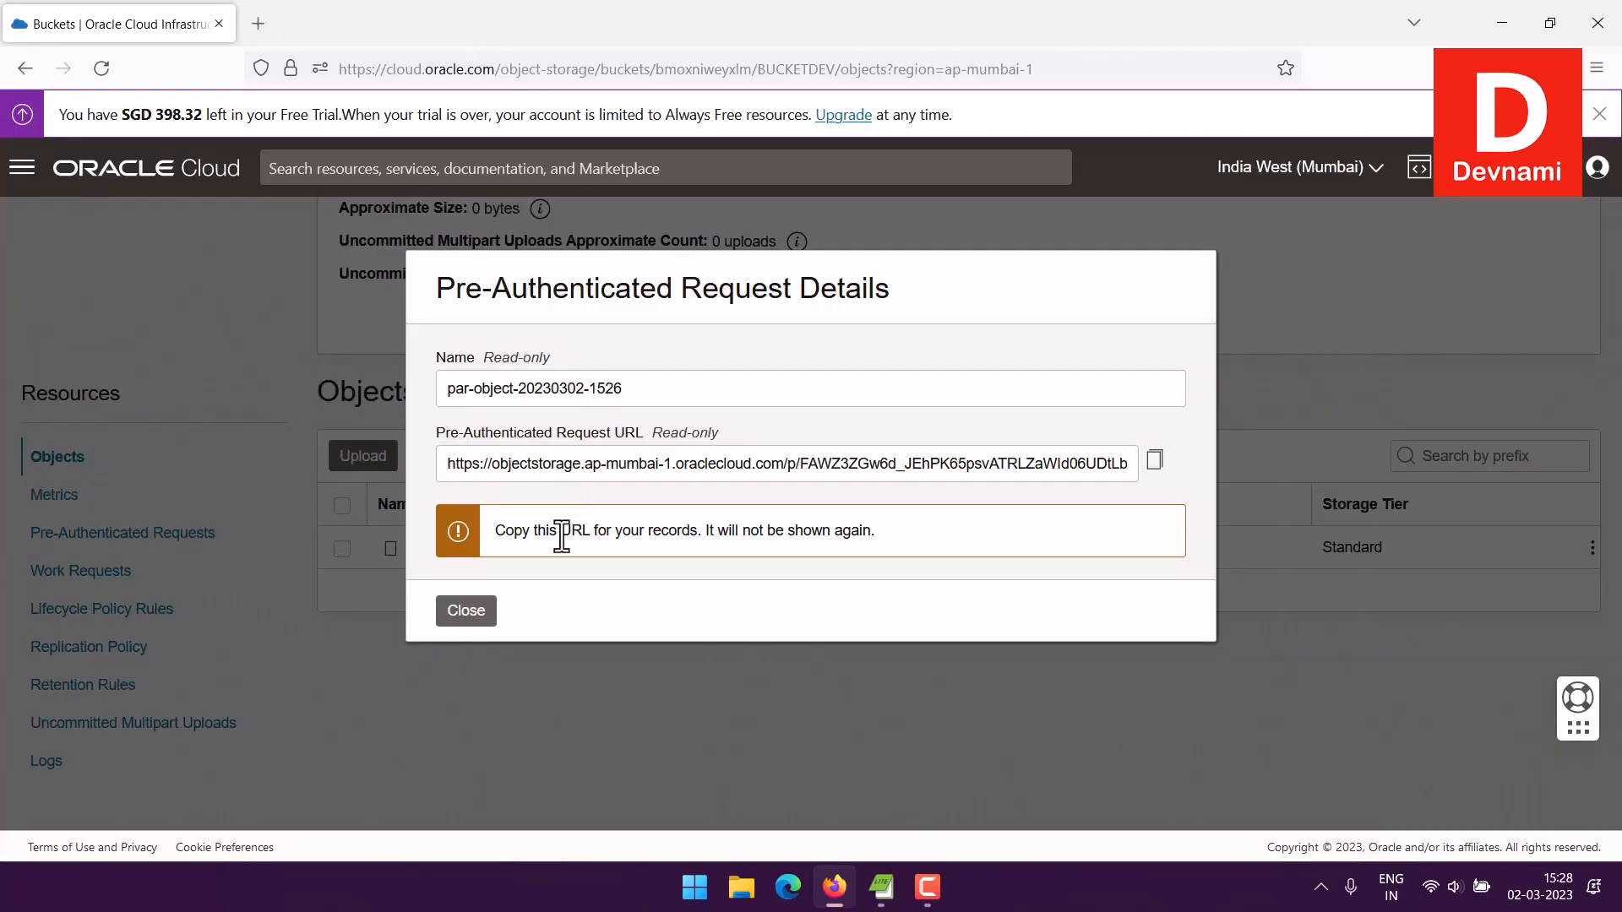
left_click(475, 613)
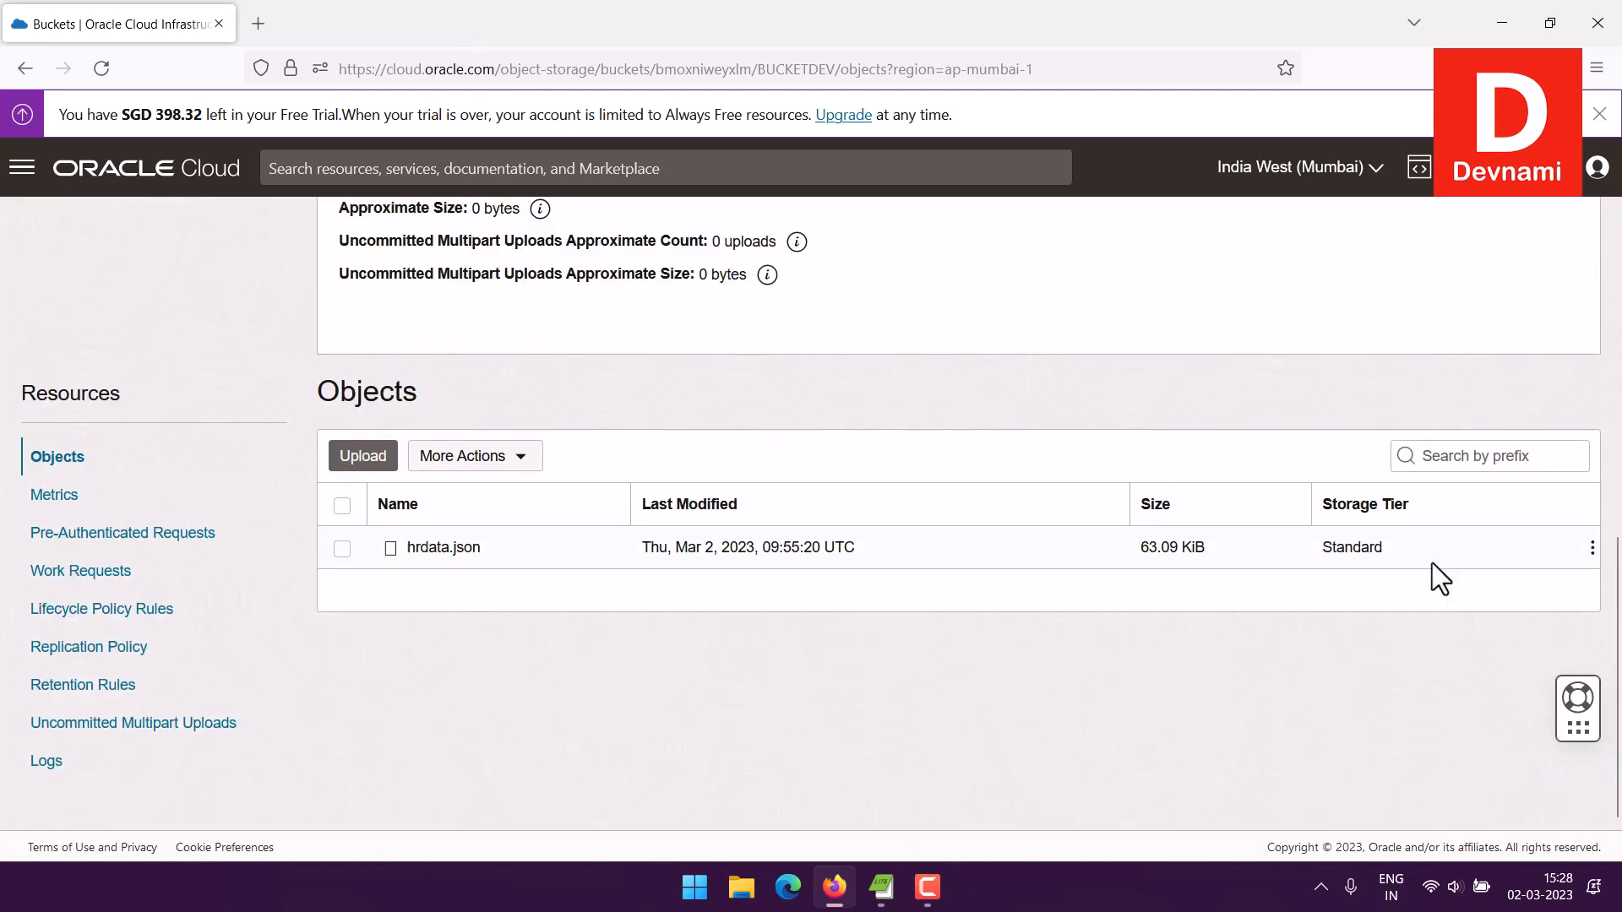
Step: Delete the object hrdata.json from the bucket and confirm the deletion
left_click(1593, 549)
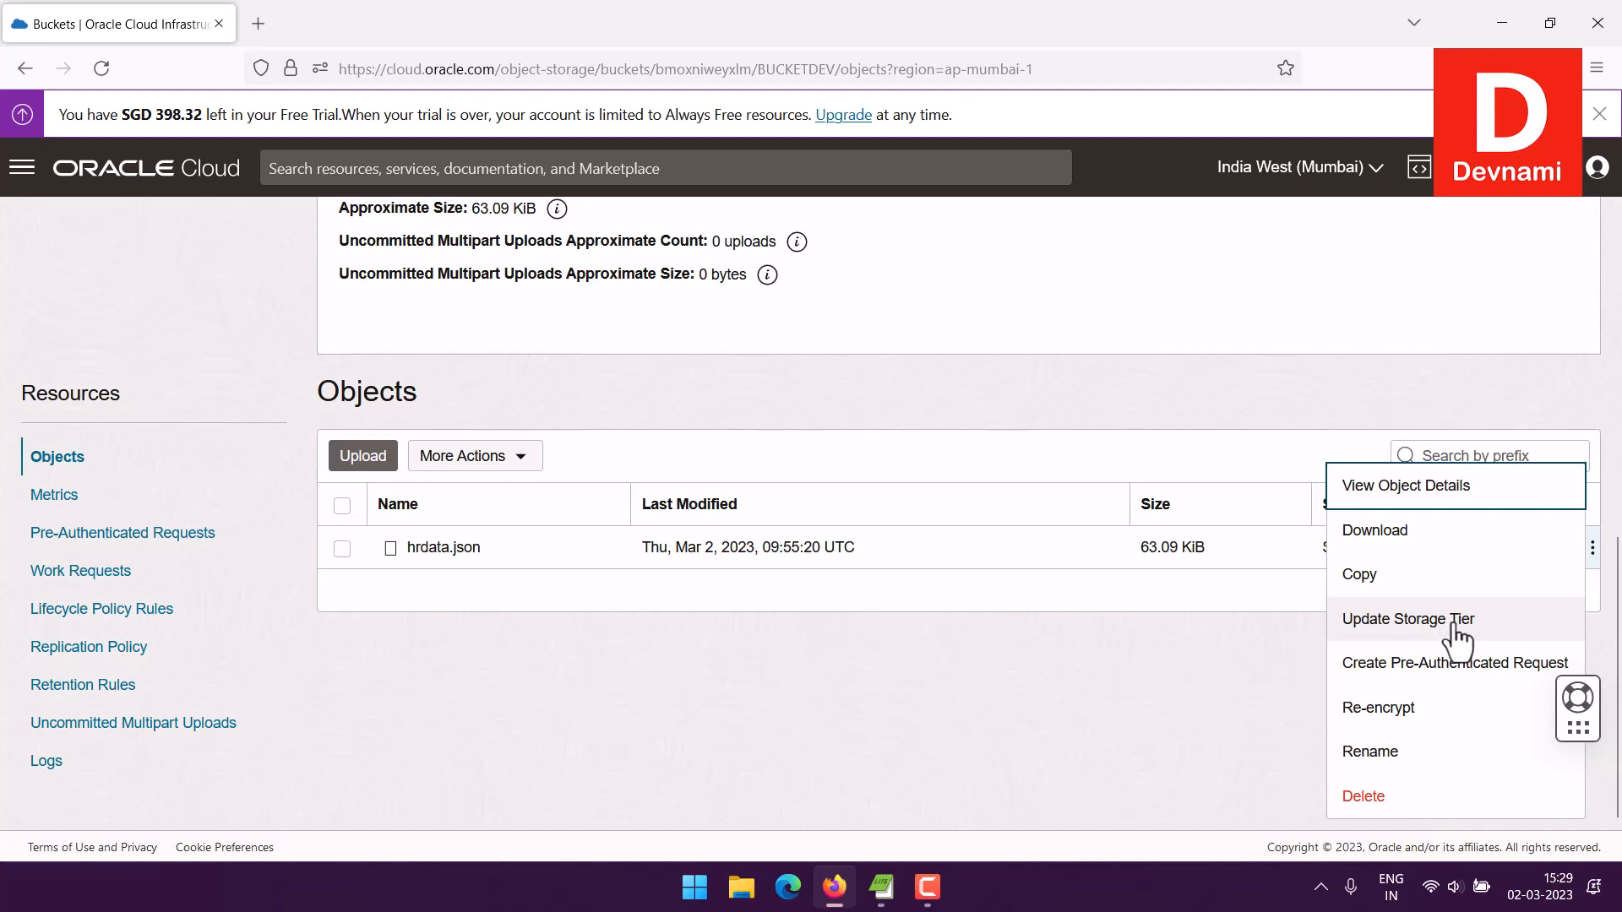
left_click(396, 578)
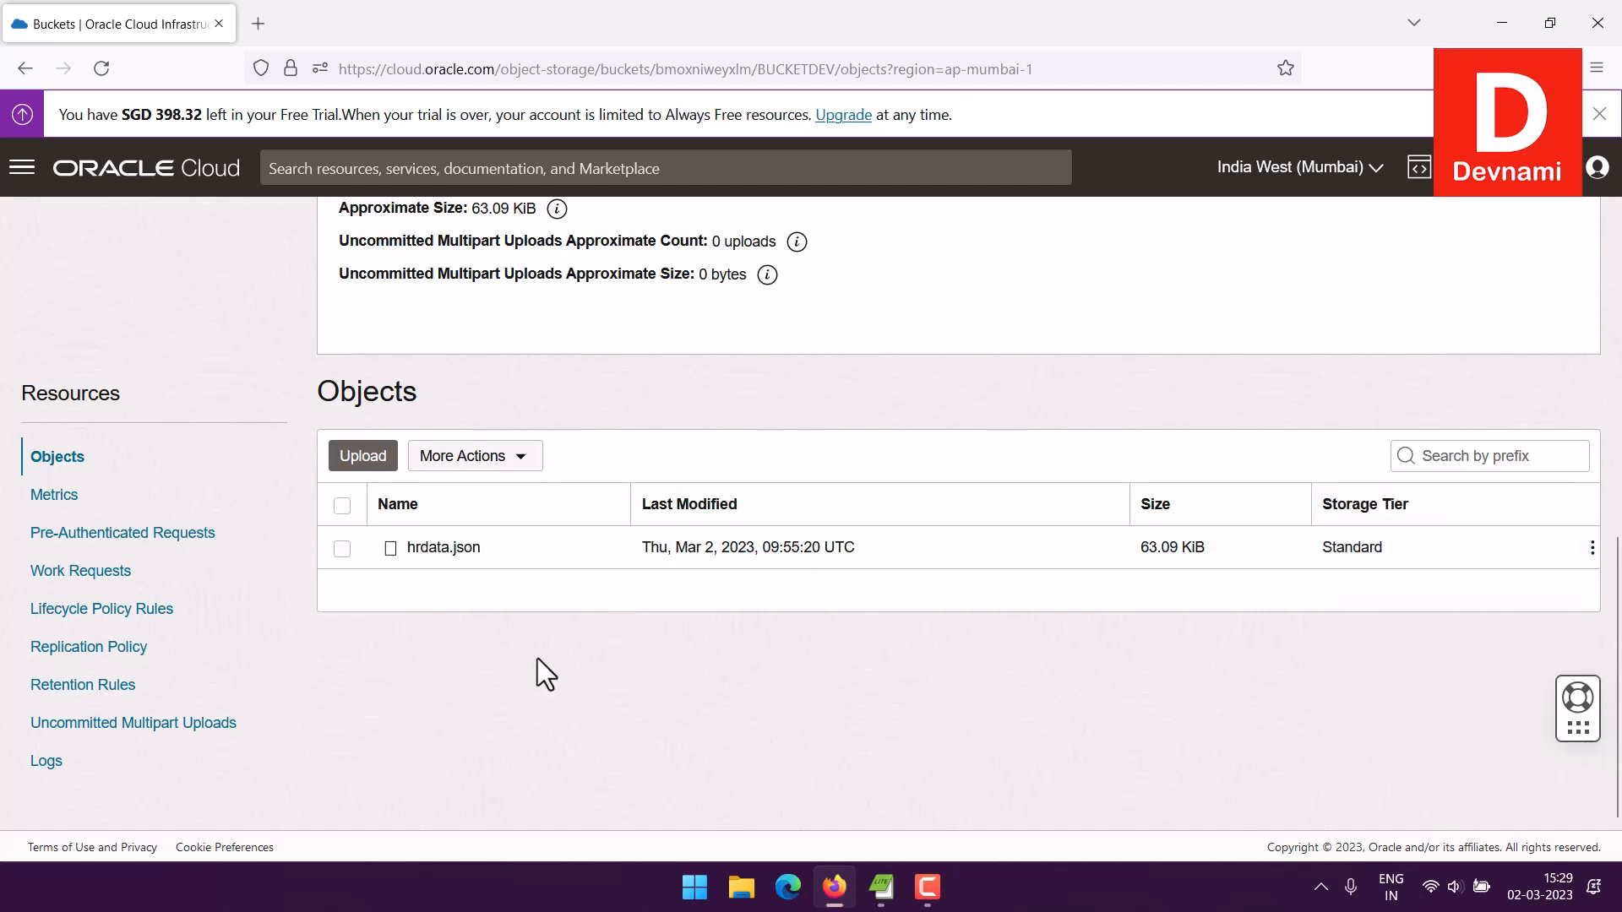
left_click(1591, 550)
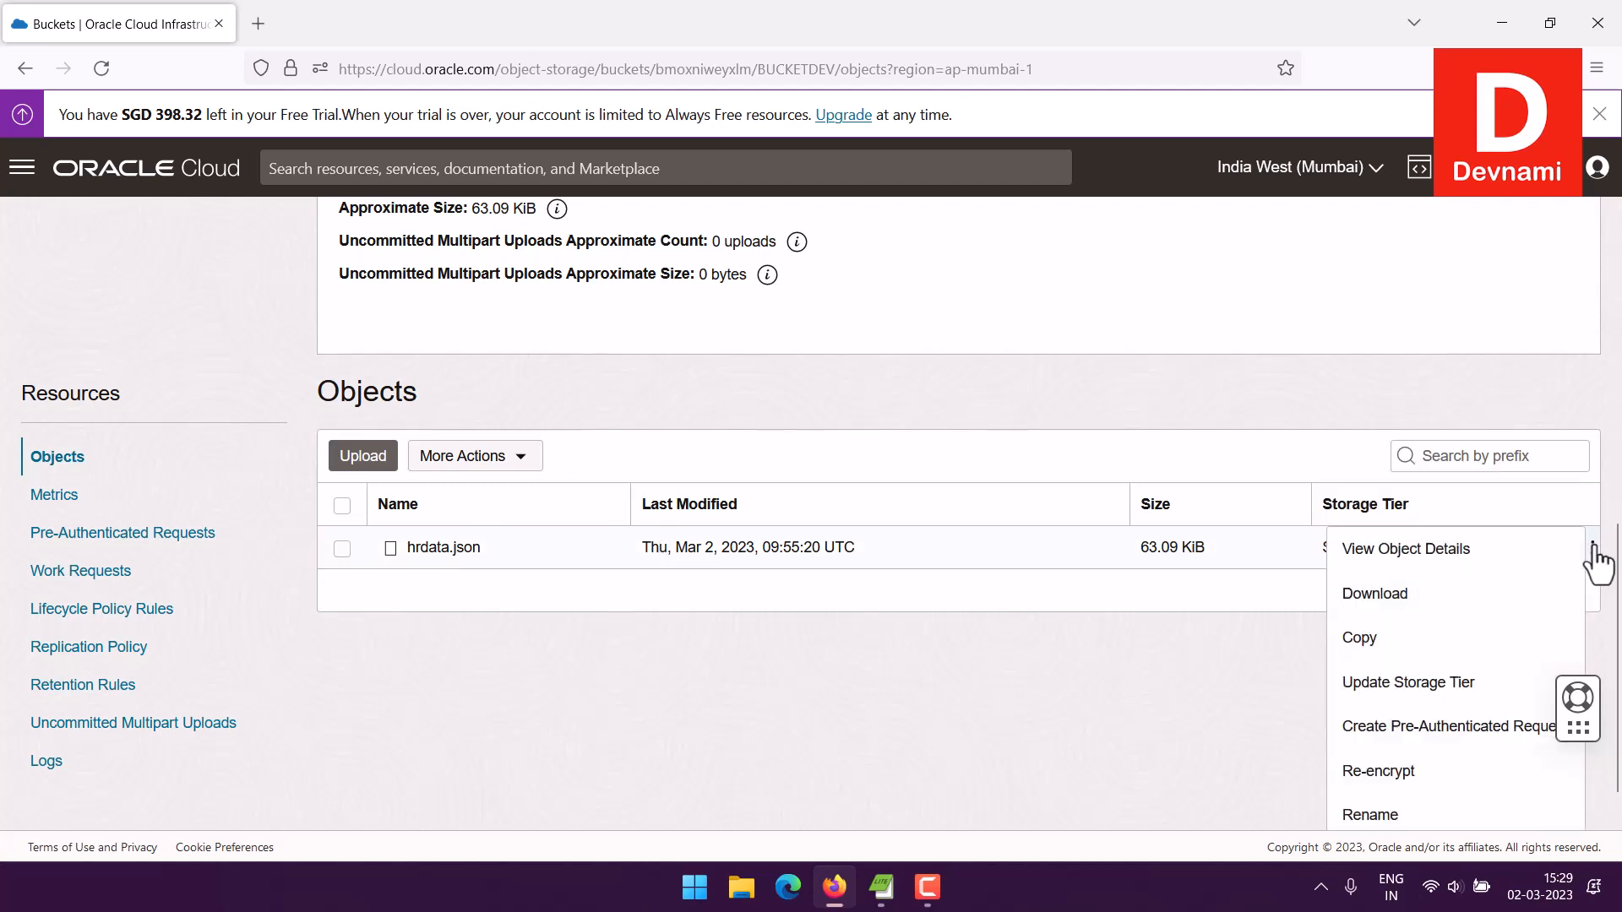
scroll(1468, 598, "down", 1)
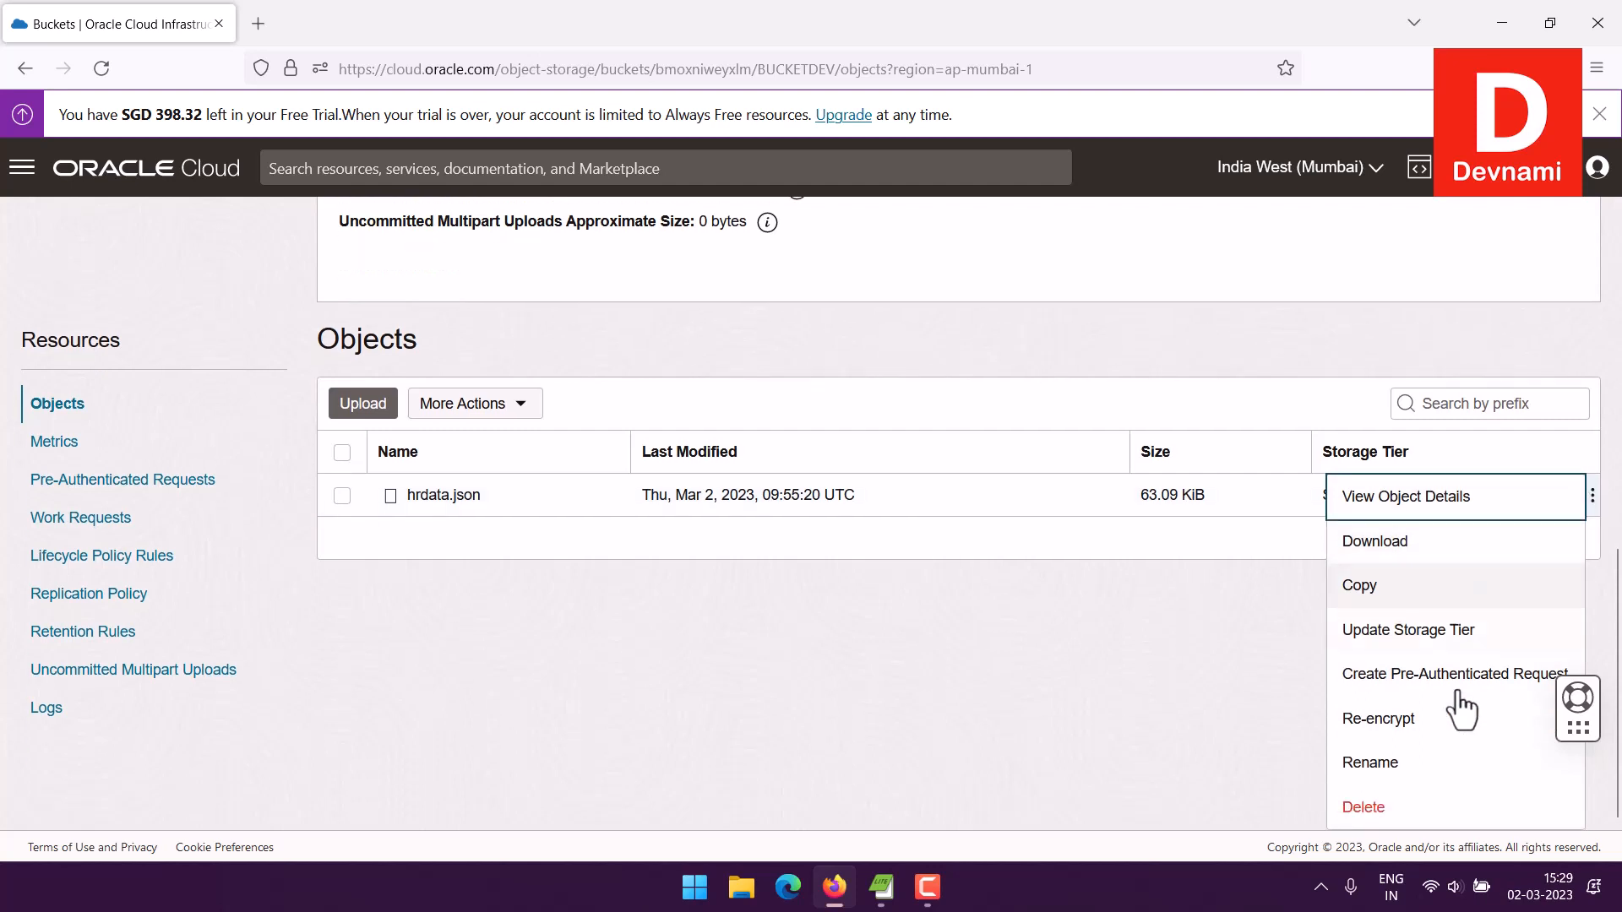
left_click(1400, 812)
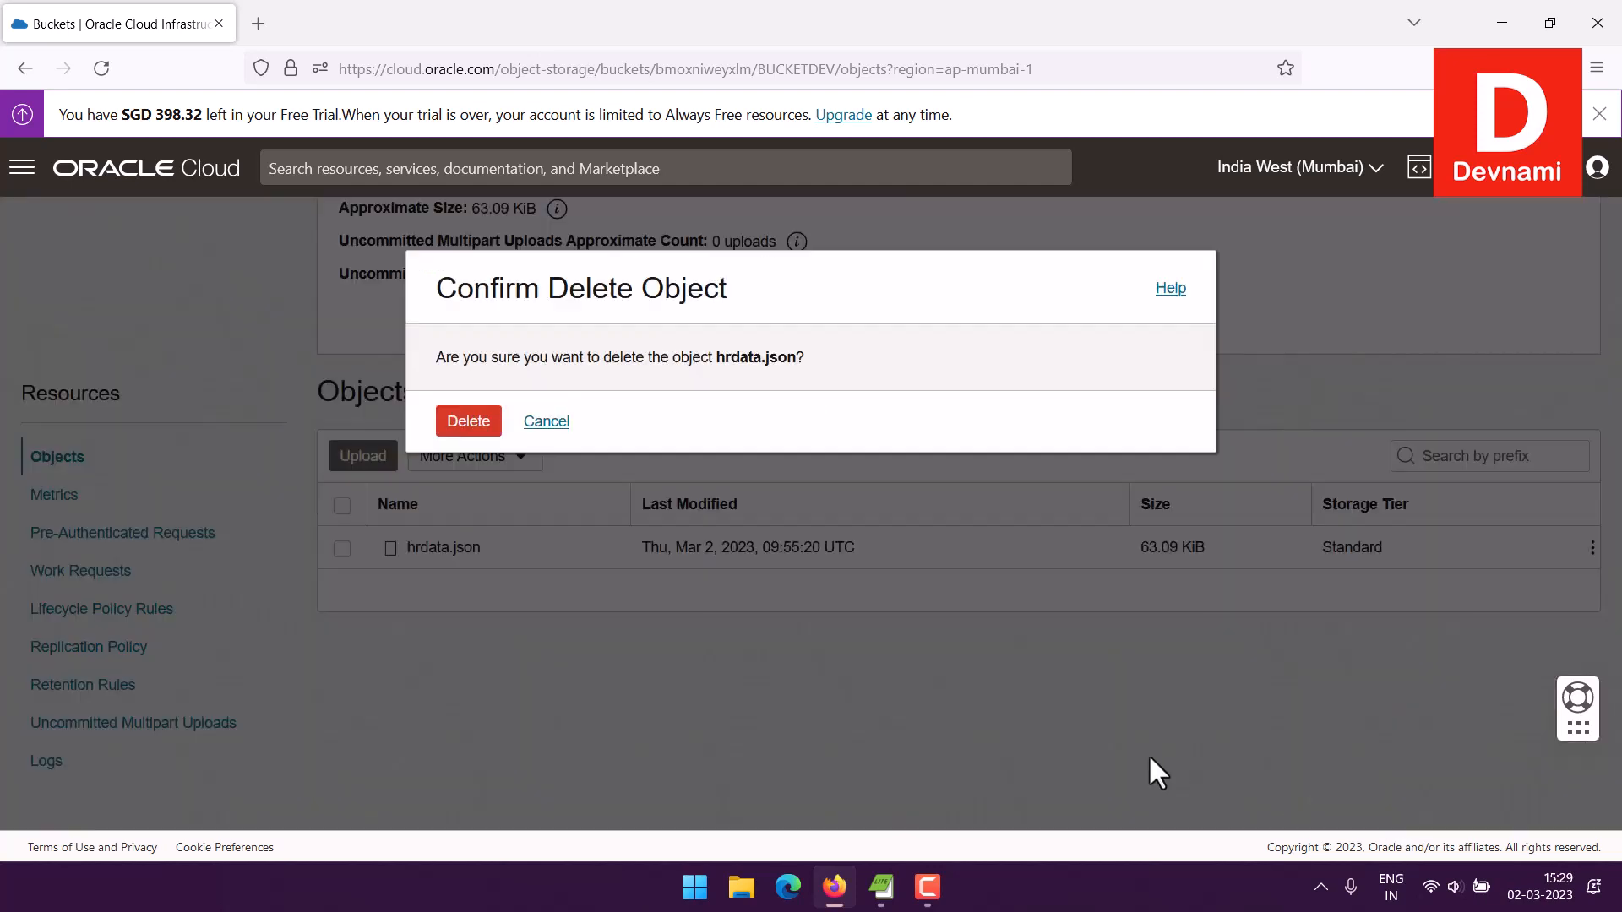
left_click(463, 422)
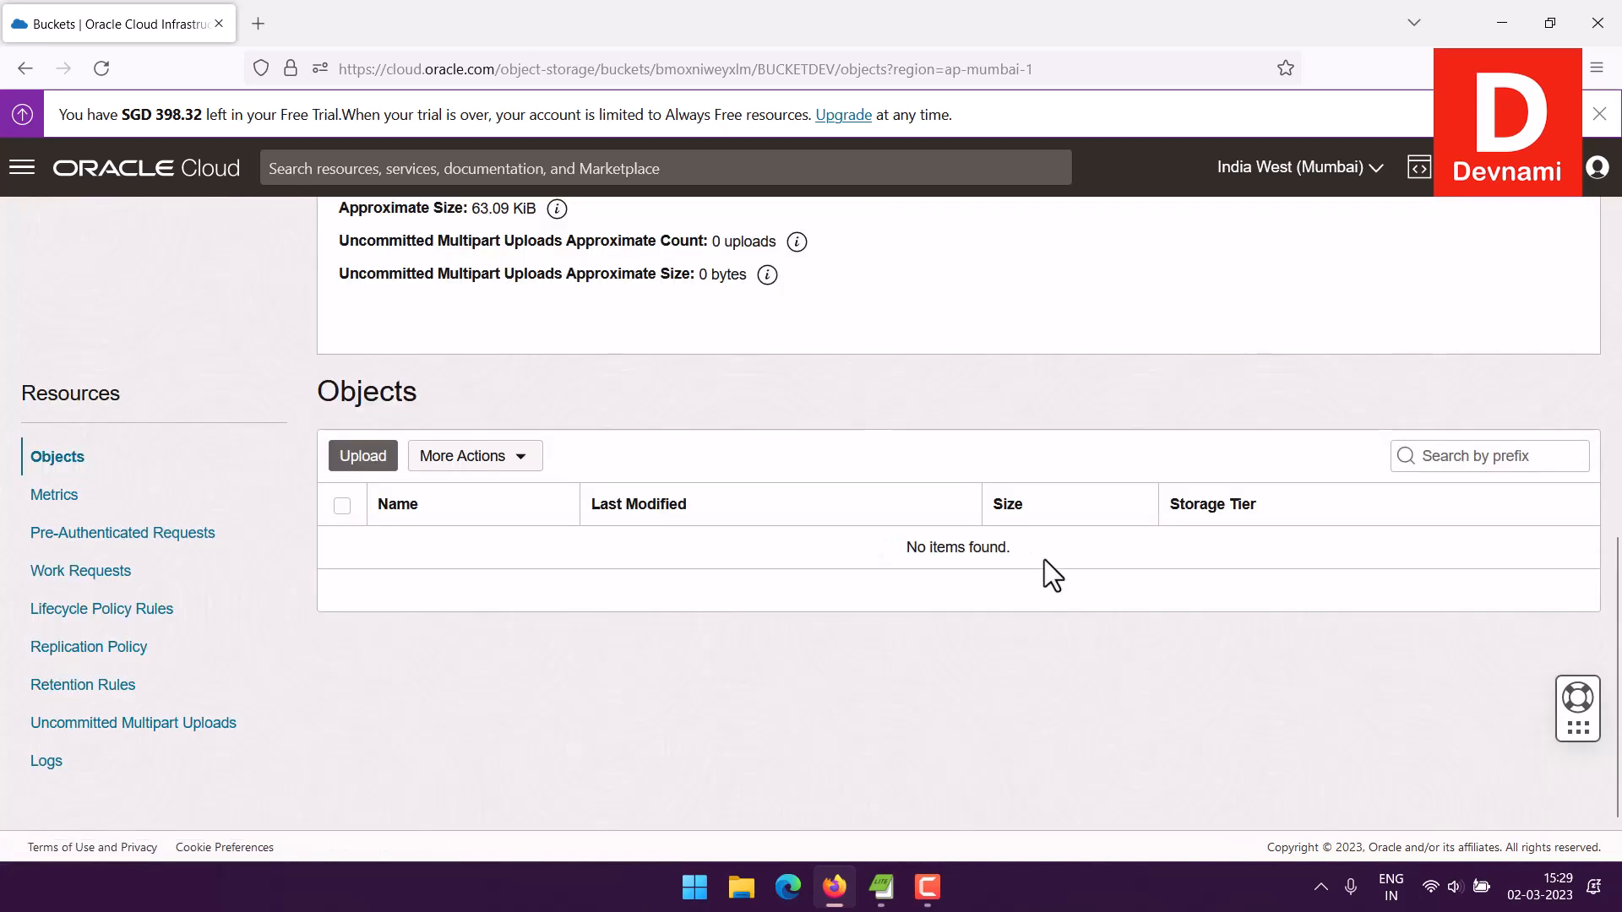
Step: Look over BUCKETDEV's general, usage and feature details and return to the Object Storage bucket list
scroll(1045, 560, "up", 8)
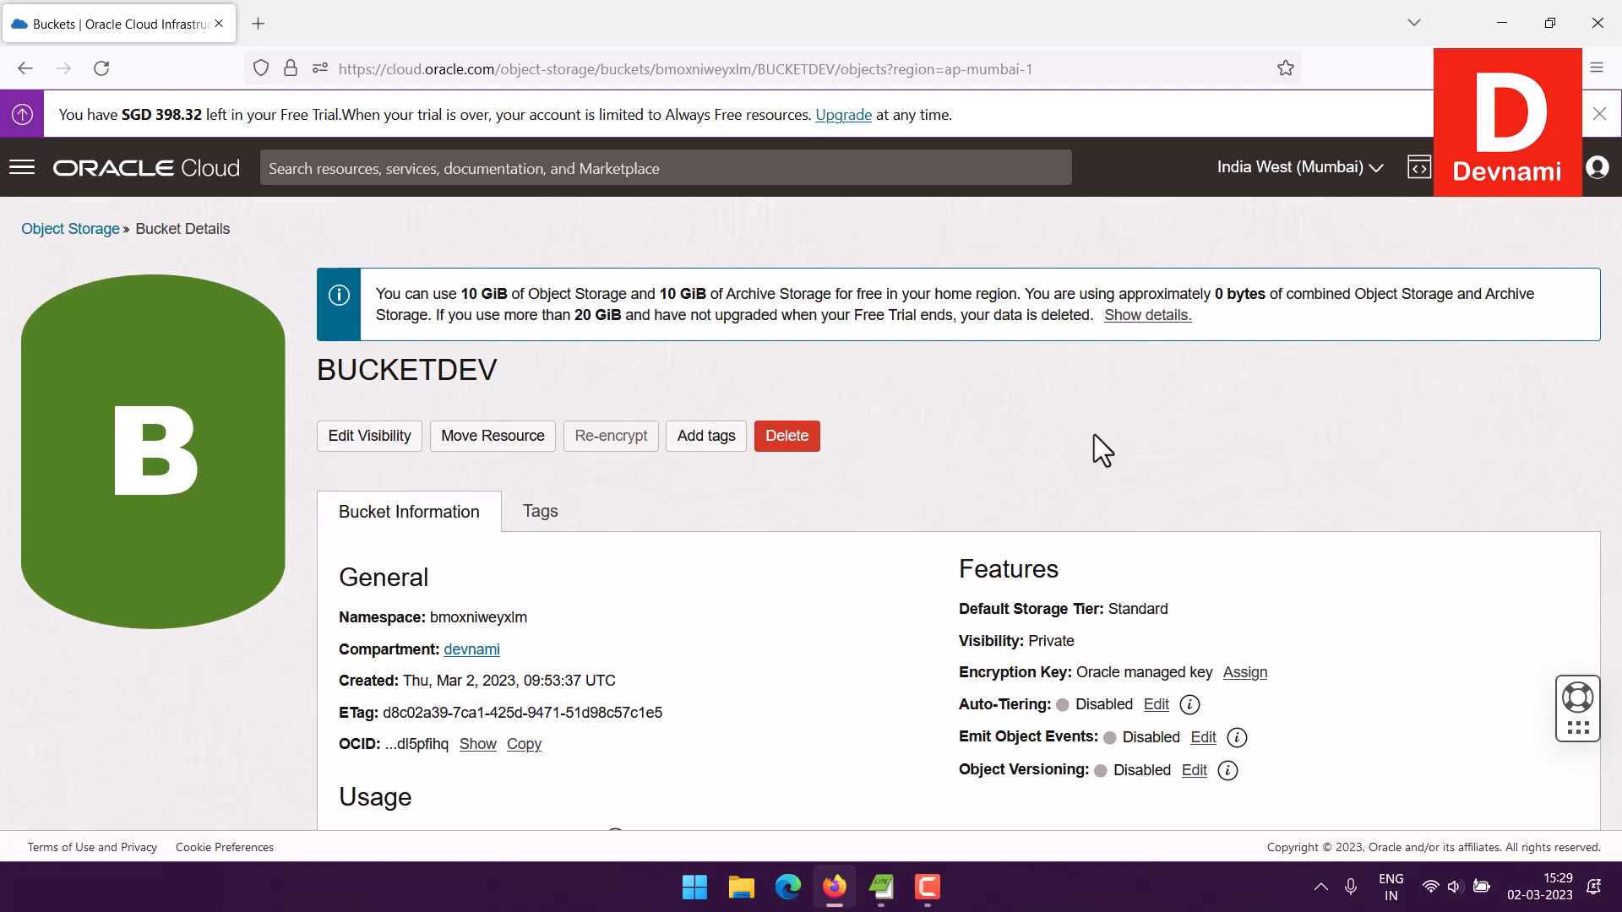
scroll(1093, 434, "down", 2)
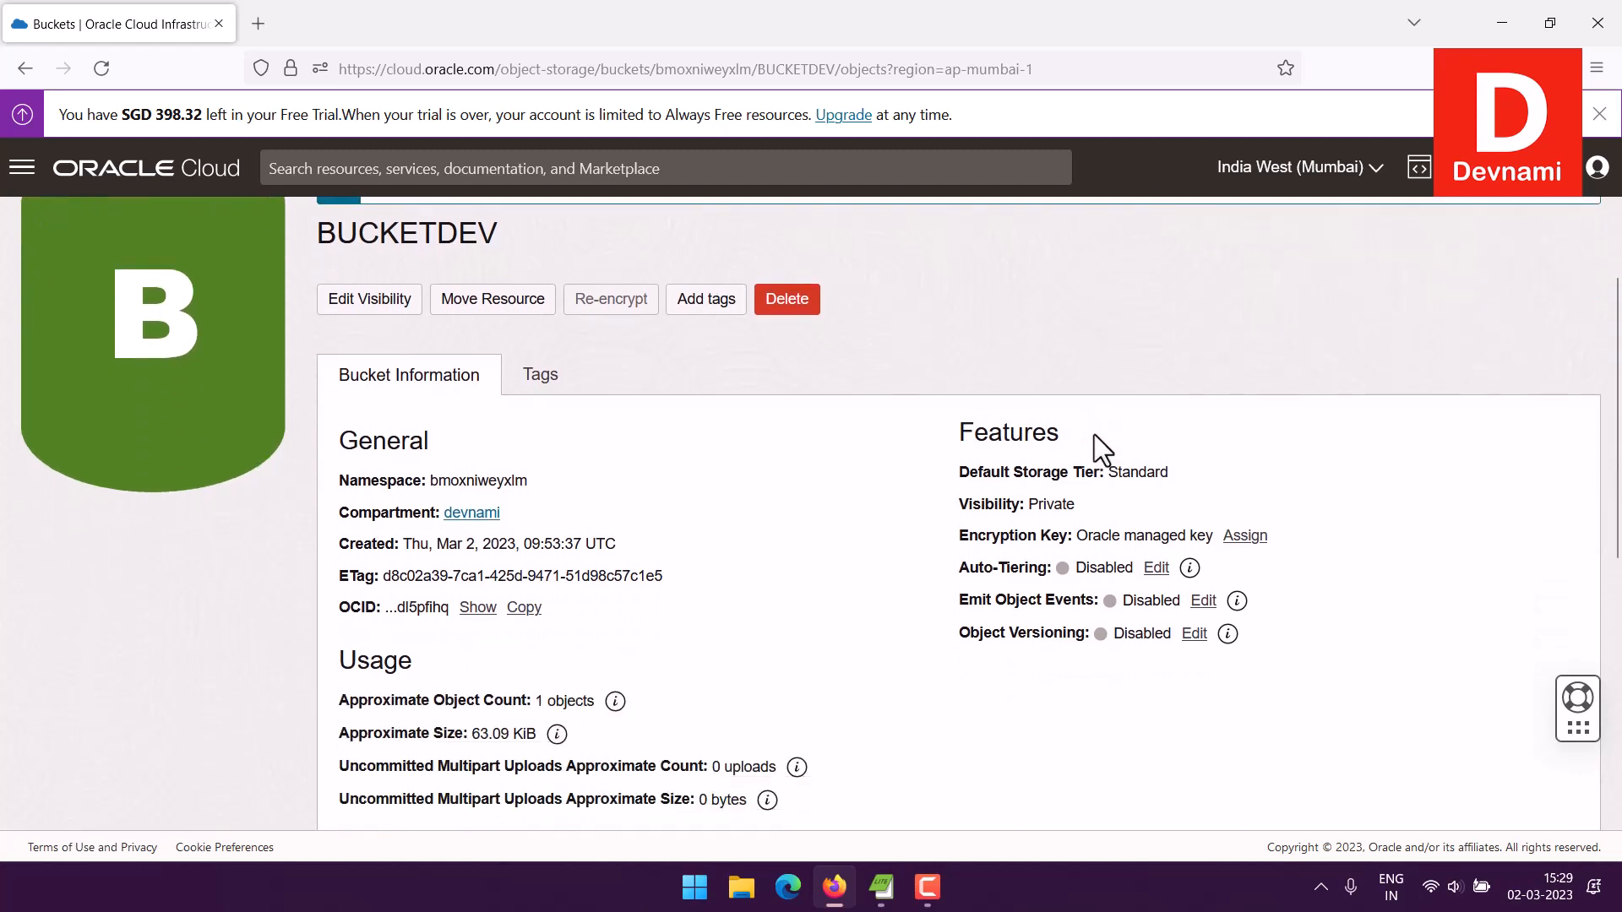
scroll(1094, 434, "up", 2)
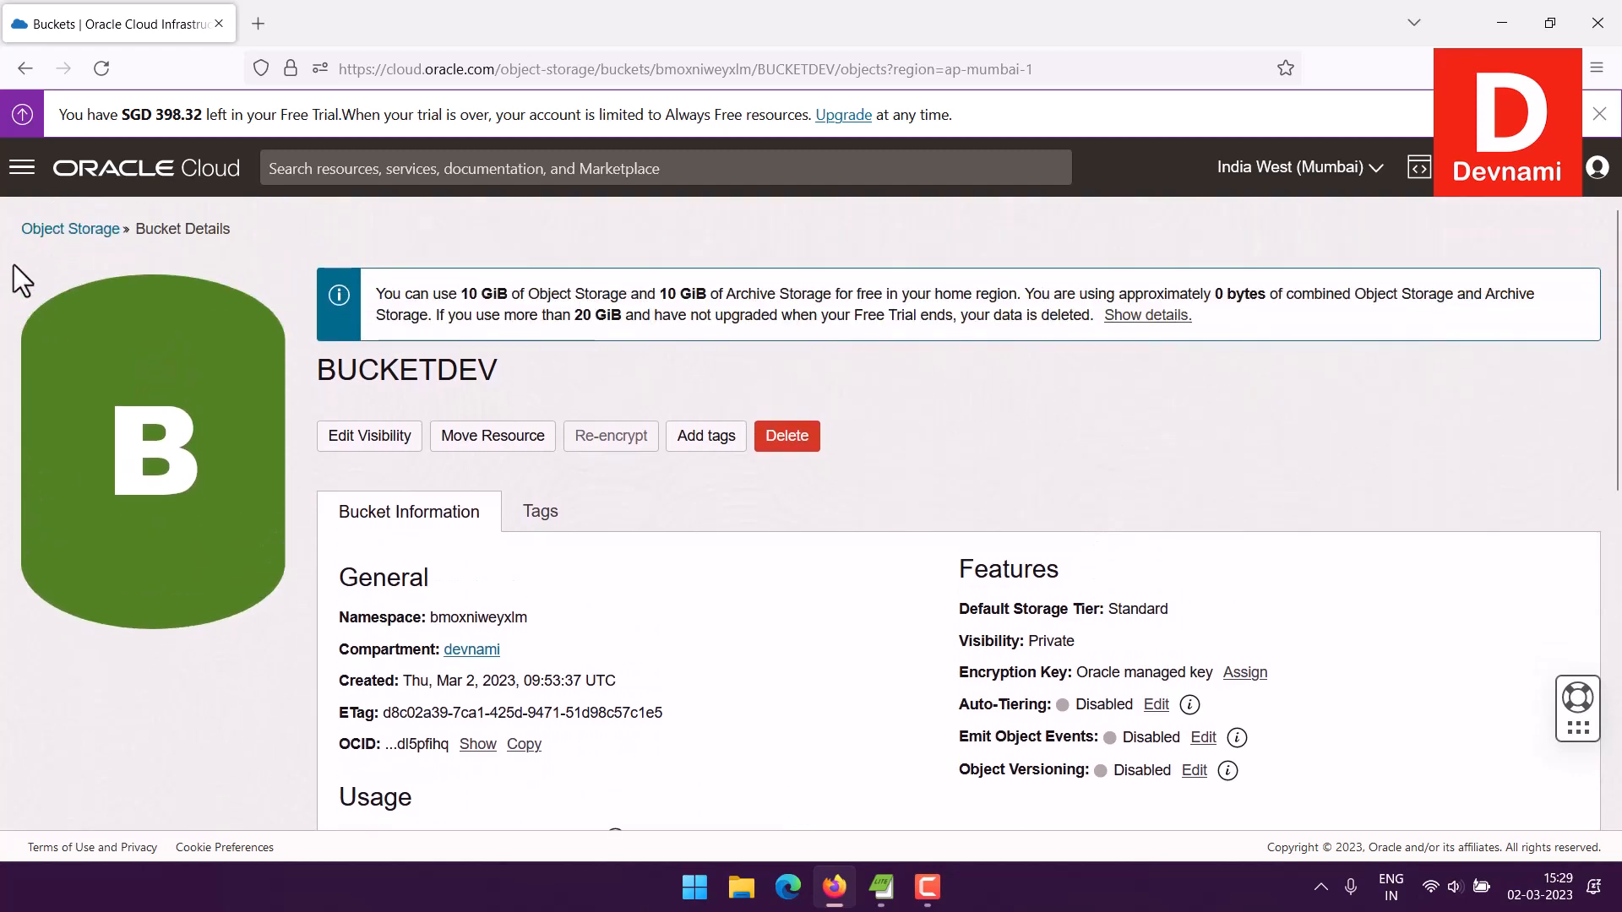
left_click(67, 231)
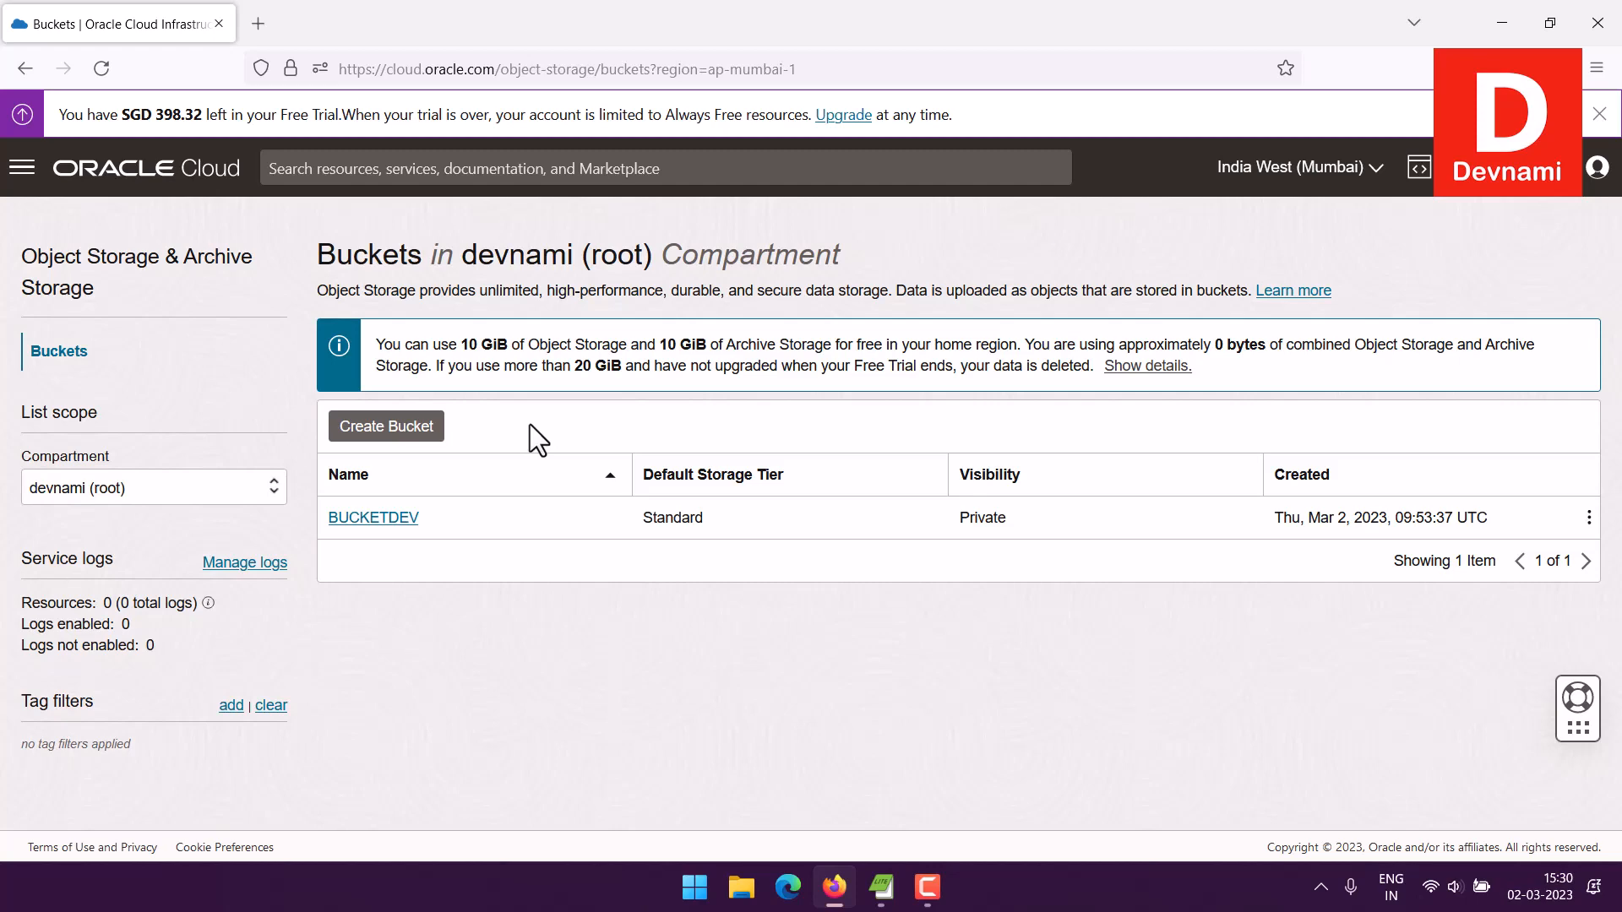
Step: Go to the Oracle Cloud home page and open Object Storage & Archive Storage from the Storage services
left_click(127, 169)
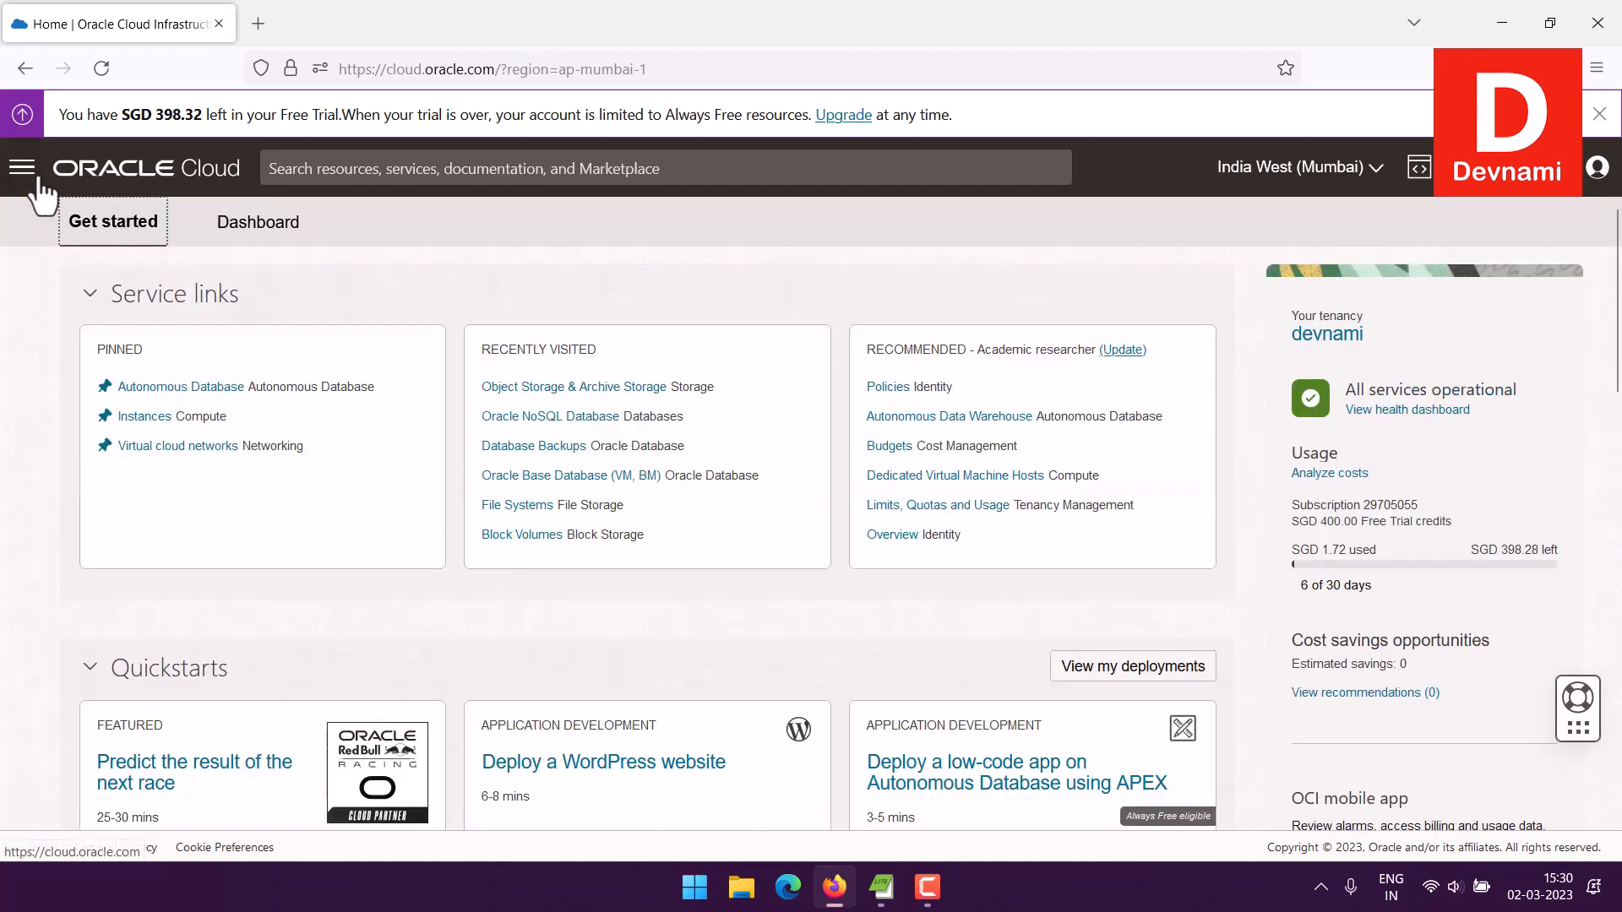
left_click(36, 180)
left_click(61, 366)
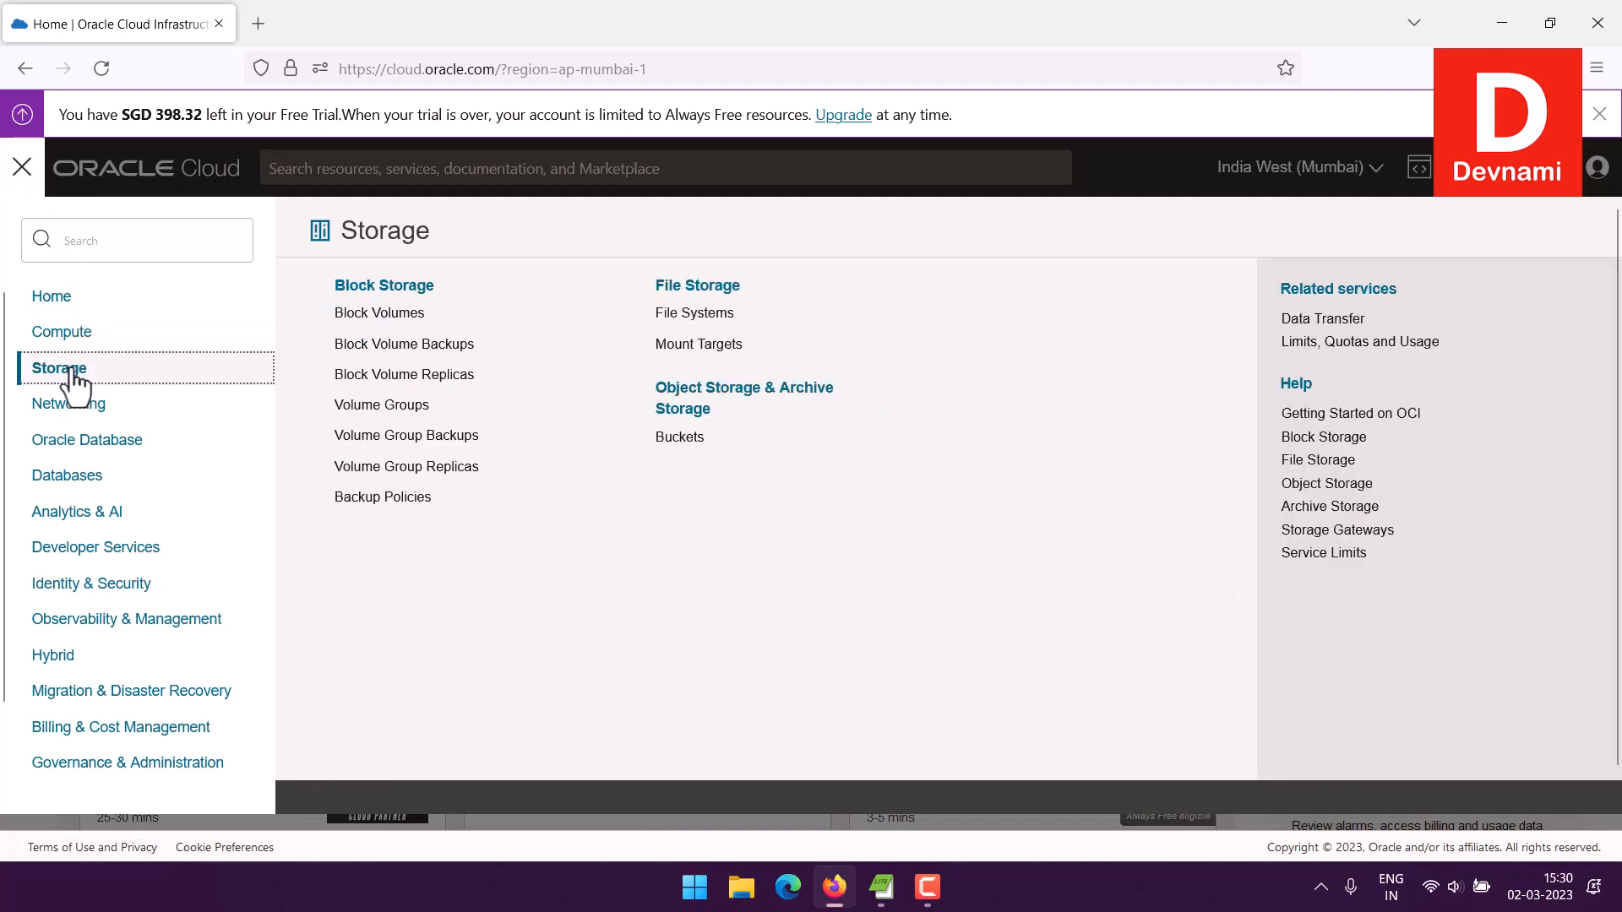
left_click(718, 391)
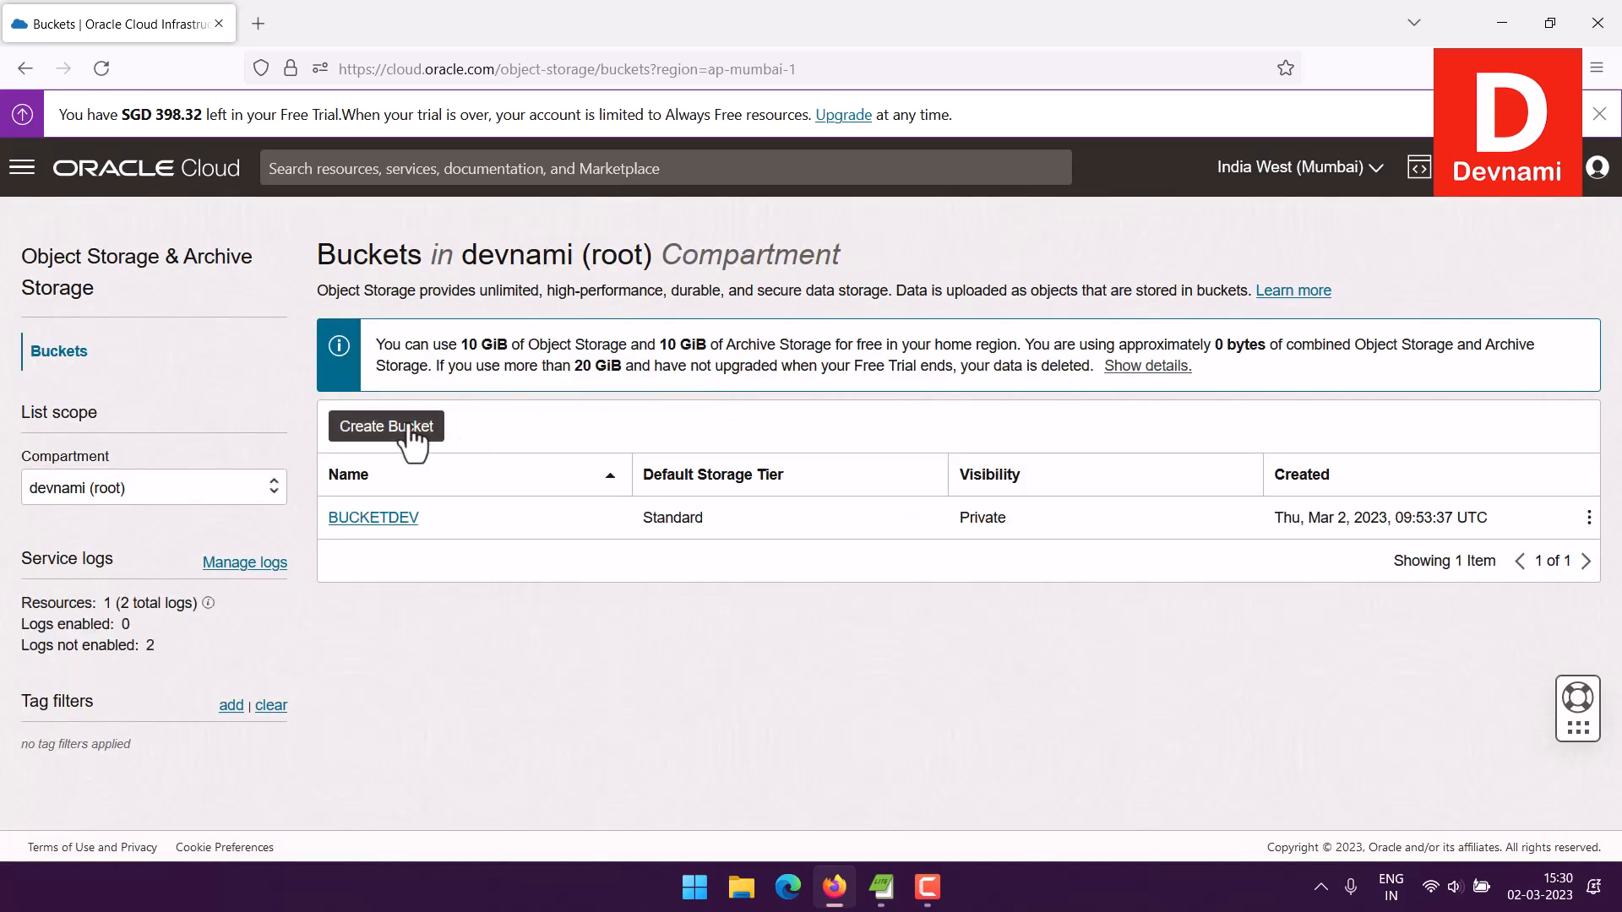
Step: Review the bucket creation options, including storage tier, encryption and tags, and cancel without creating another bucket
left_click(380, 426)
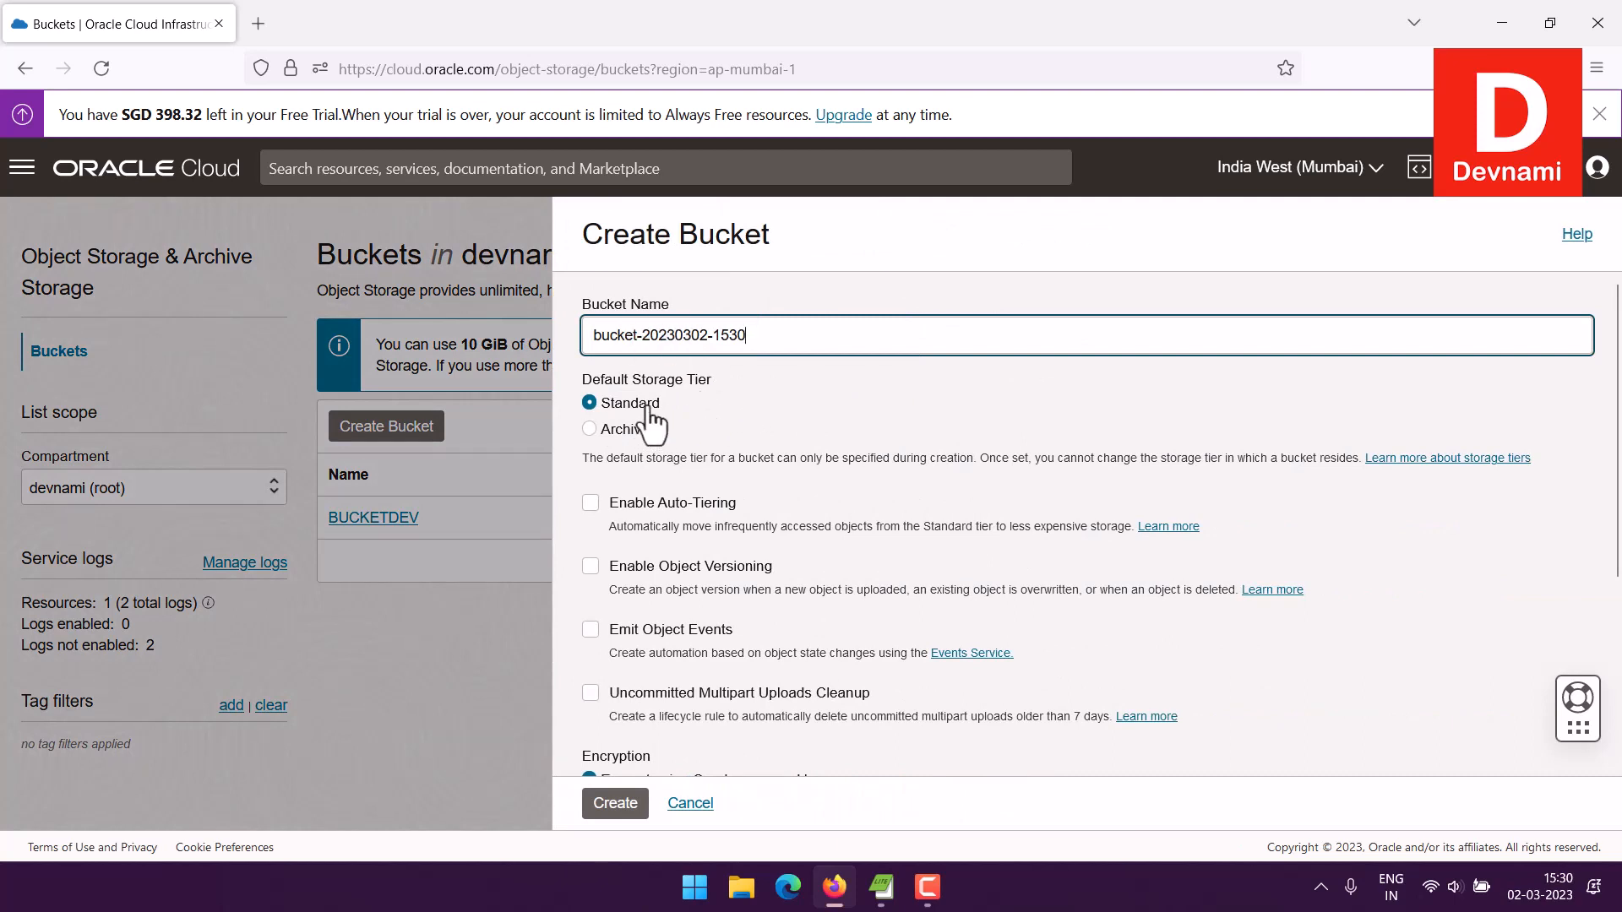
scroll(921, 473, "down", 2)
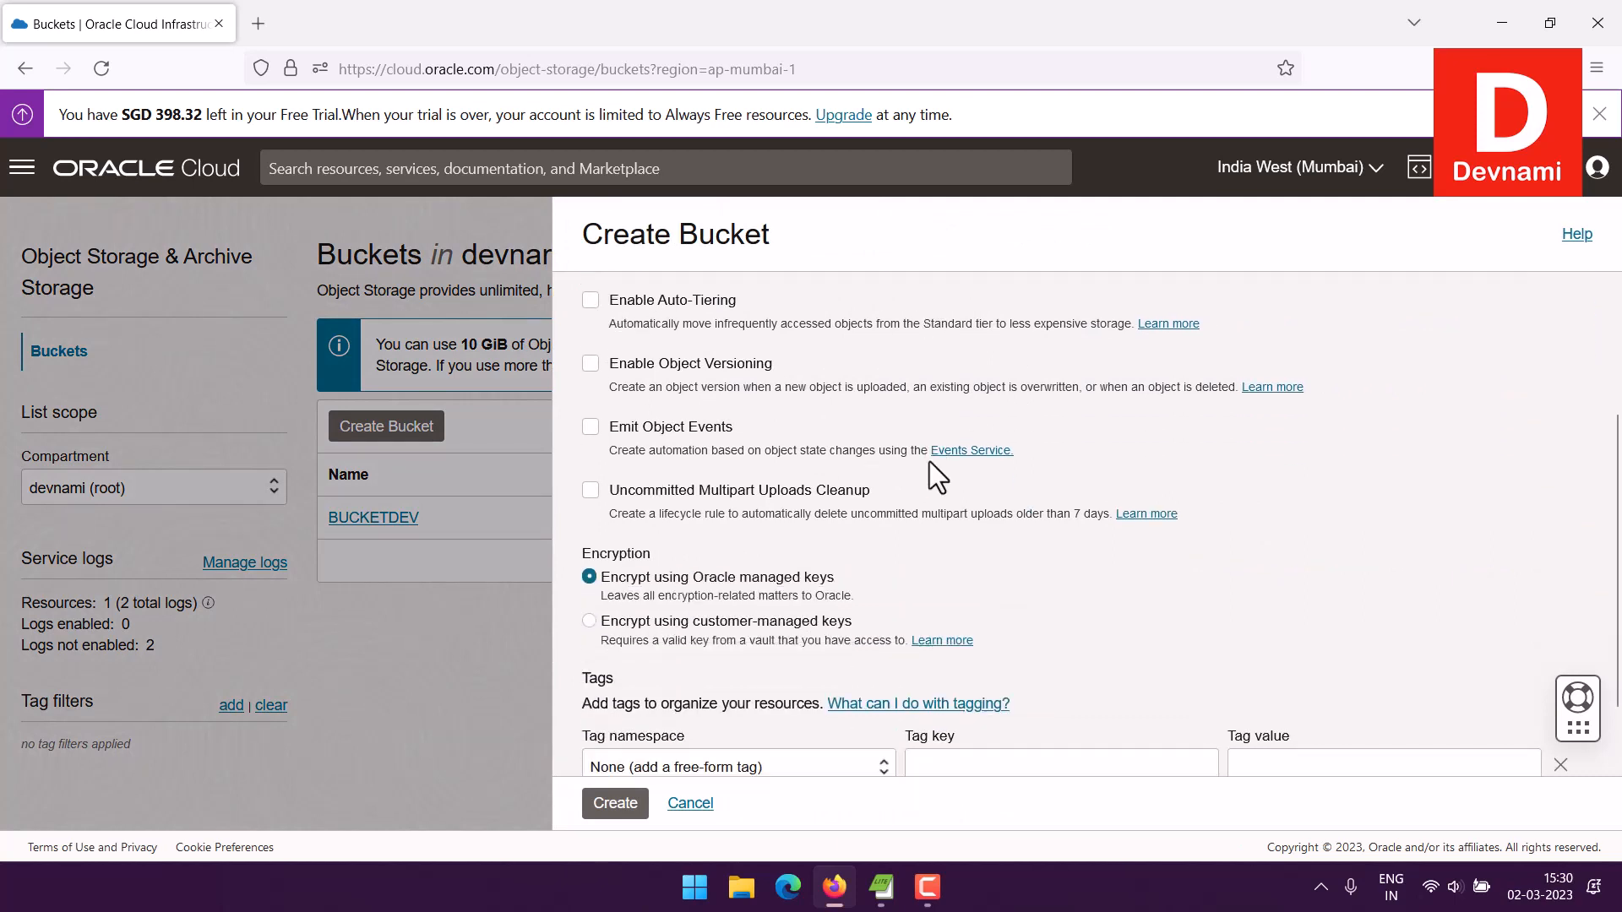
scroll(921, 463, "down", 1)
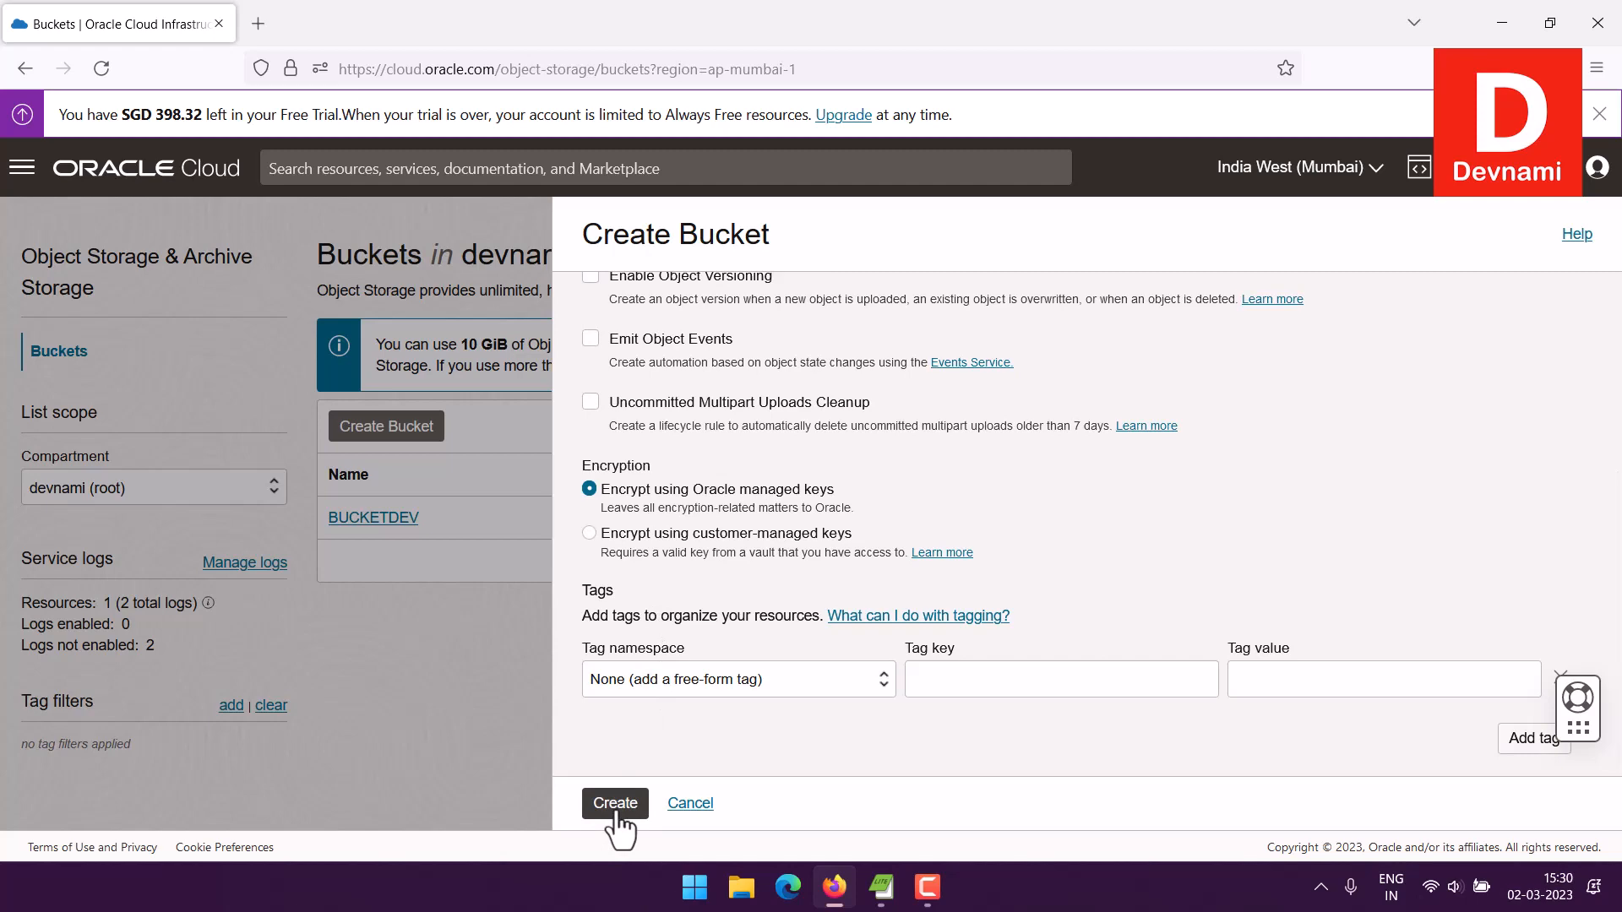
left_click(691, 807)
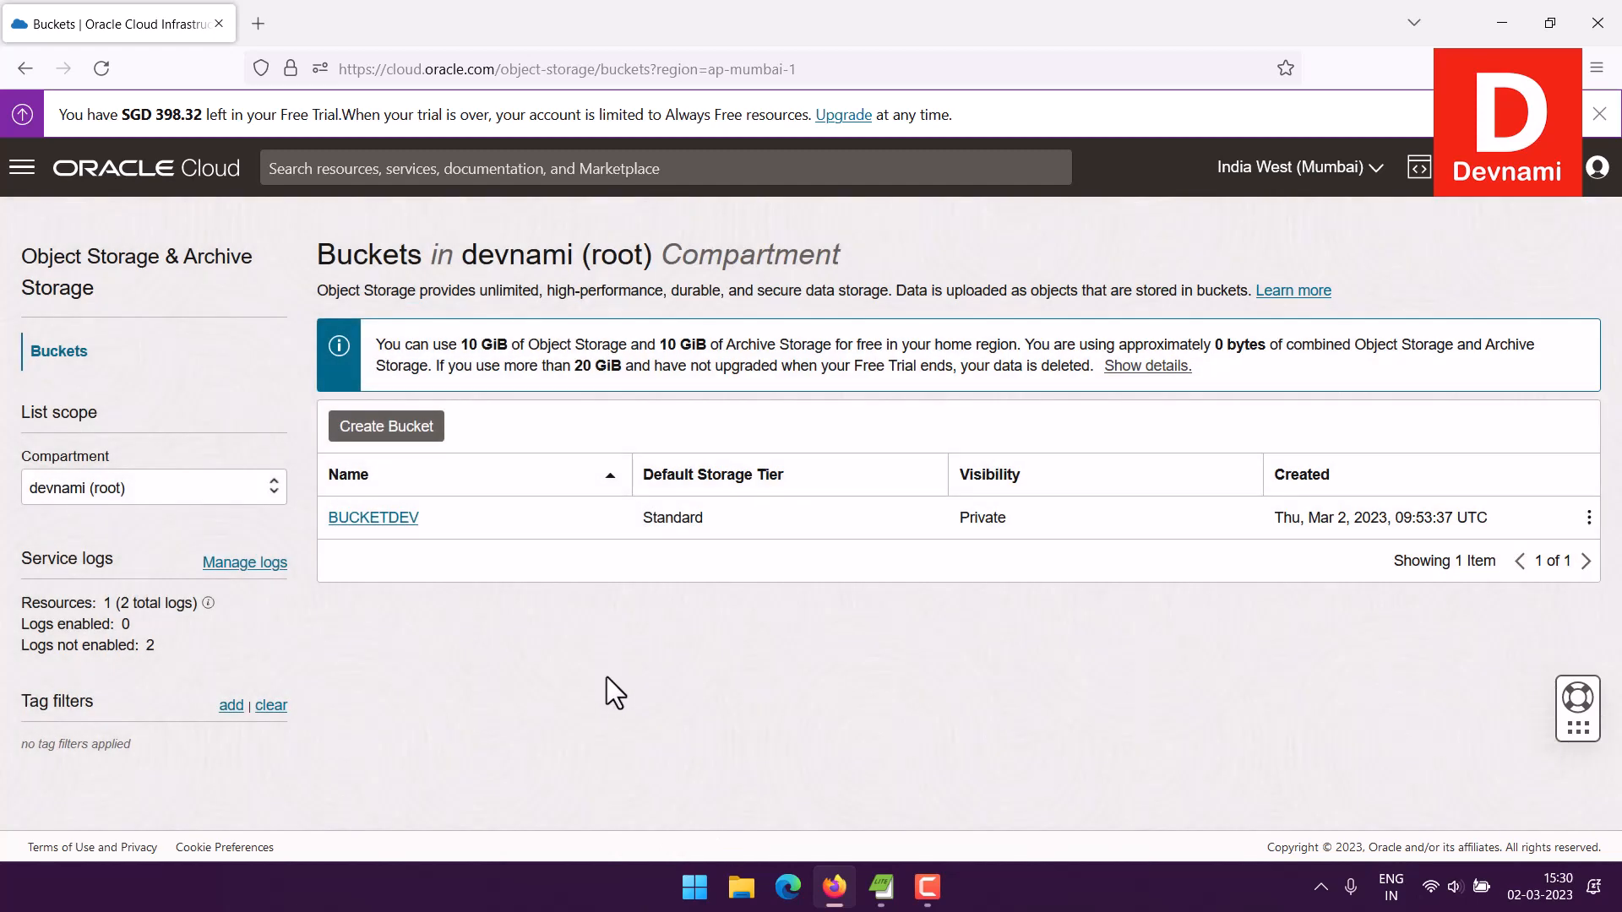